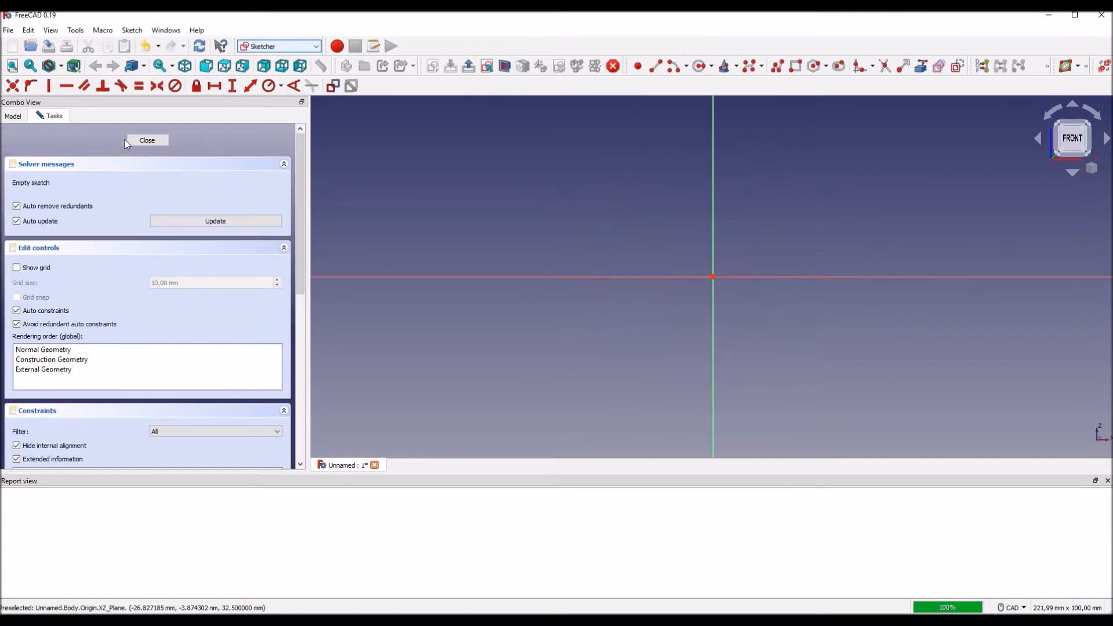
Step: Draw a closed L-shaped polyline profile starting and ending at the origin, about 27 mm wide and 69 mm high
middle_drag(566, 300, 568, 403)
middle_drag(830, 318, 788, 323)
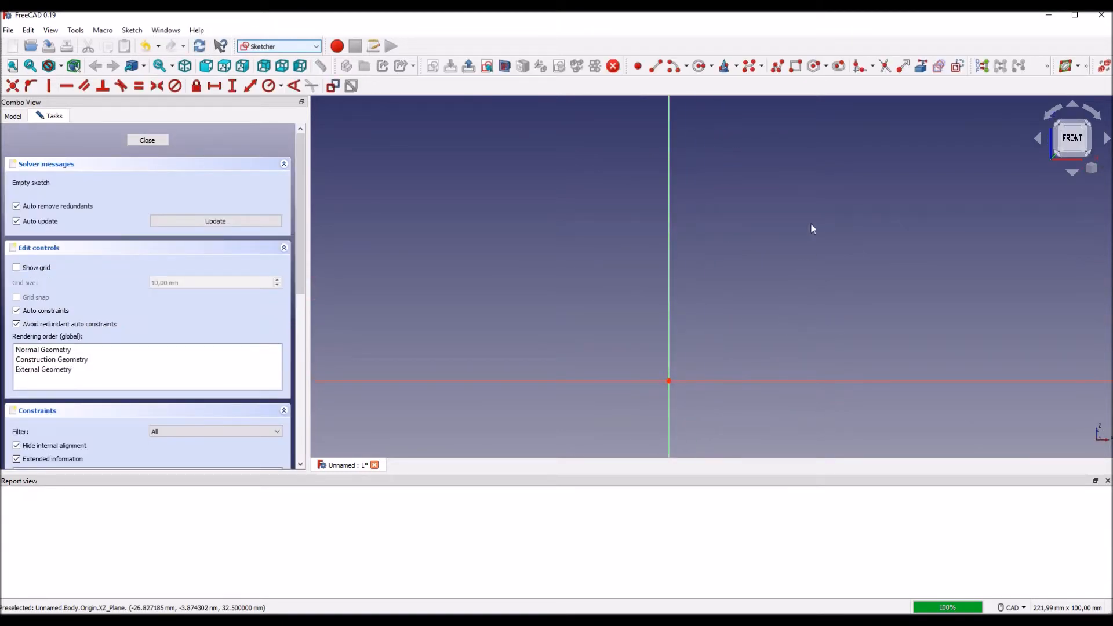
click(777, 66)
click(669, 381)
click(769, 381)
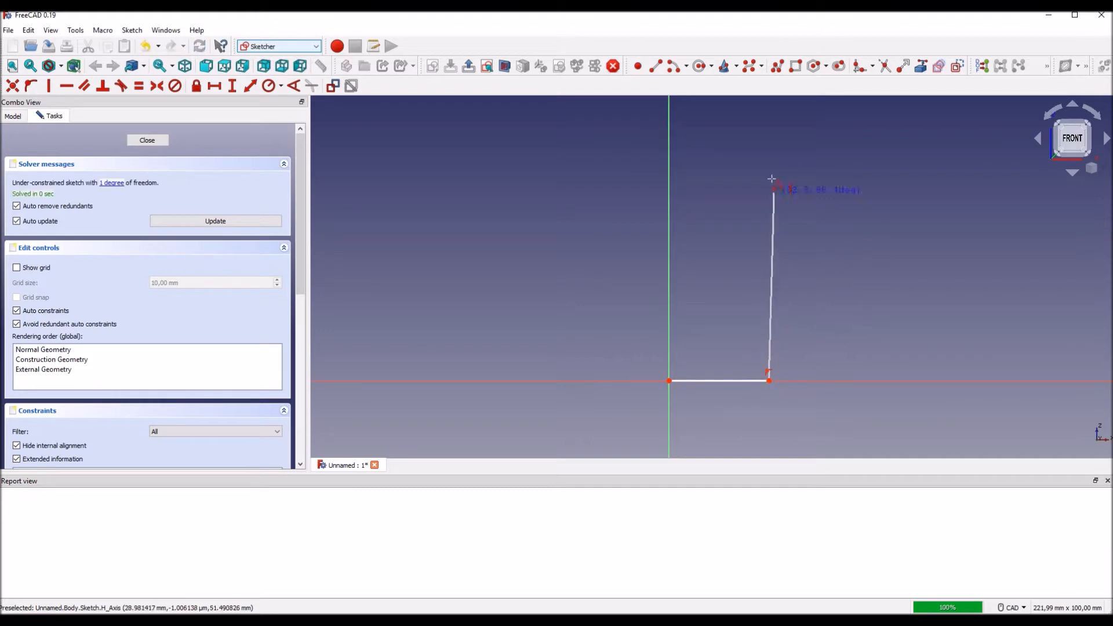
click(769, 131)
click(746, 137)
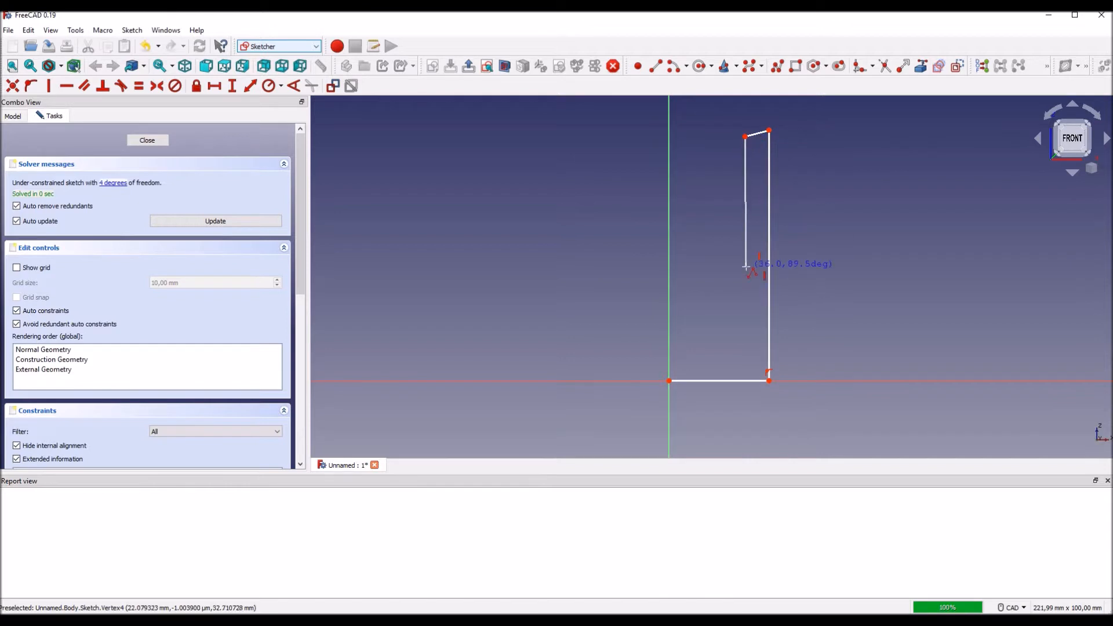
click(753, 357)
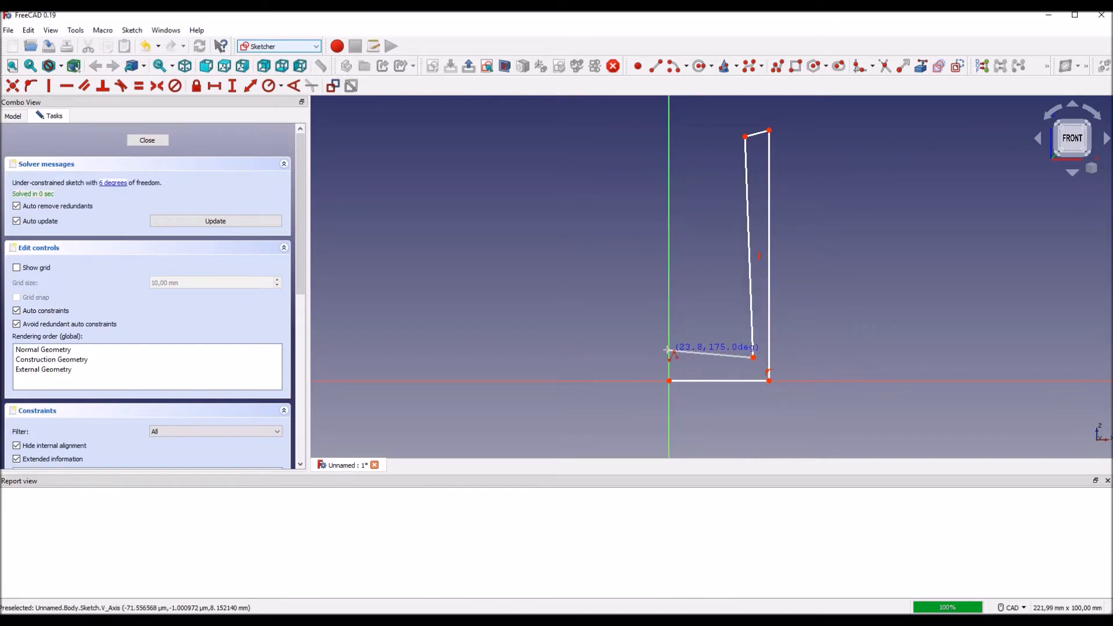
click(668, 350)
click(669, 381)
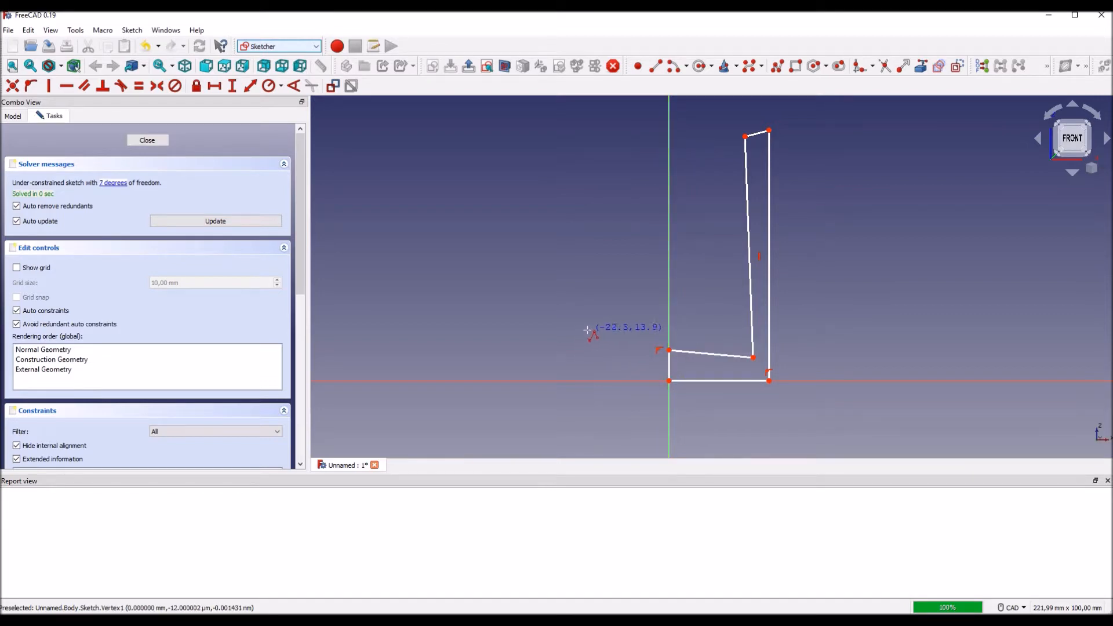
key(Escape)
Step: Constrain the inner floor line parallel to the base line and the inner wall line parallel to the outer wall line
middle_drag(866, 319, 748, 351)
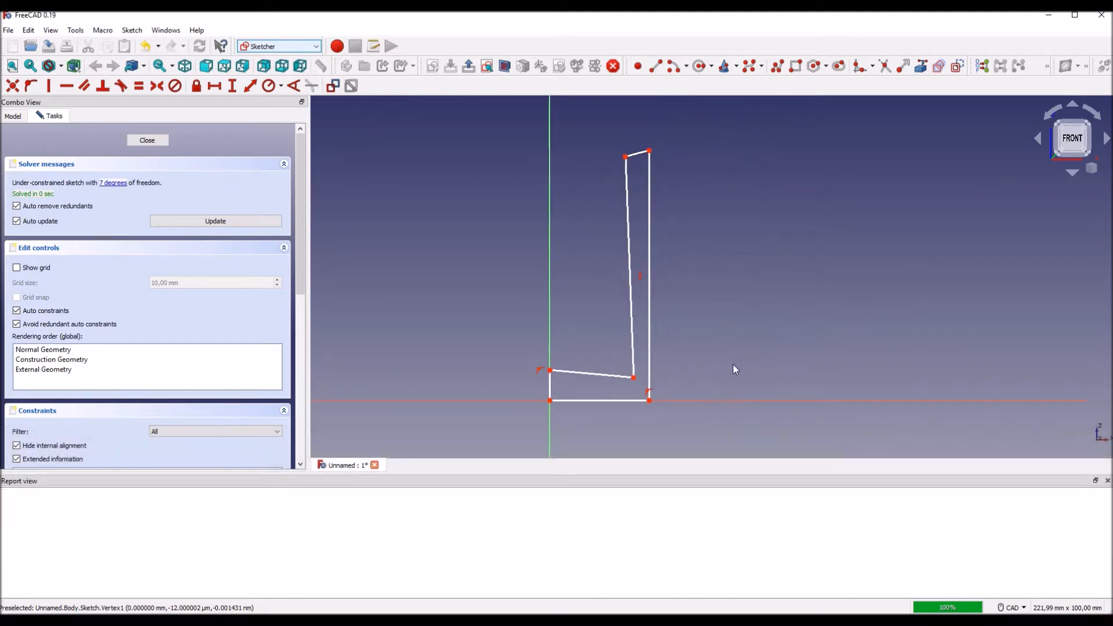
click(572, 378)
click(575, 400)
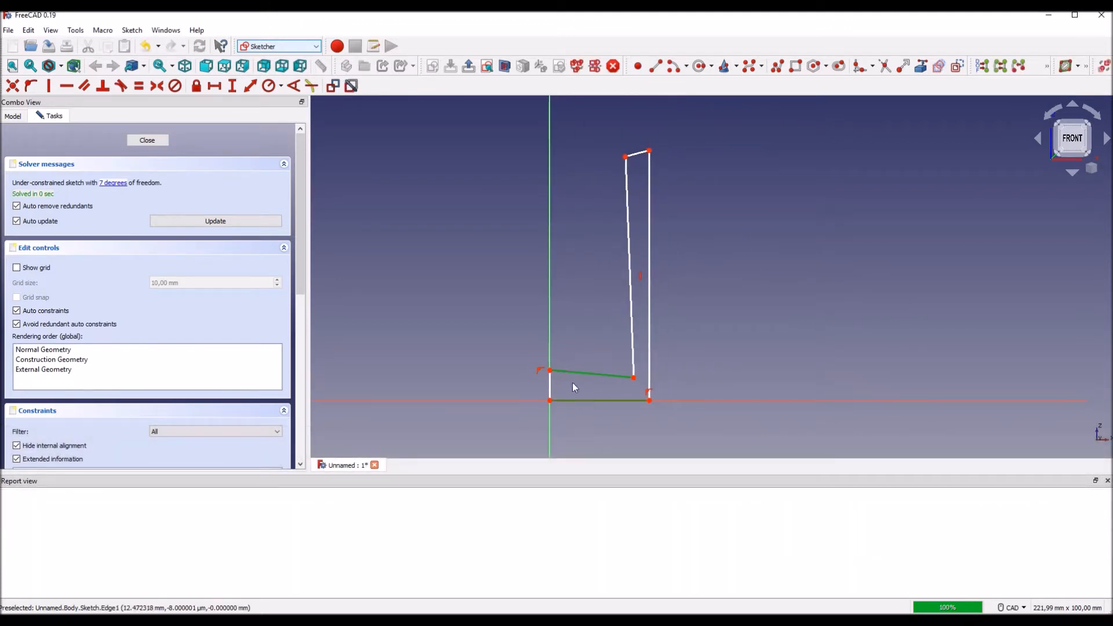
click(82, 87)
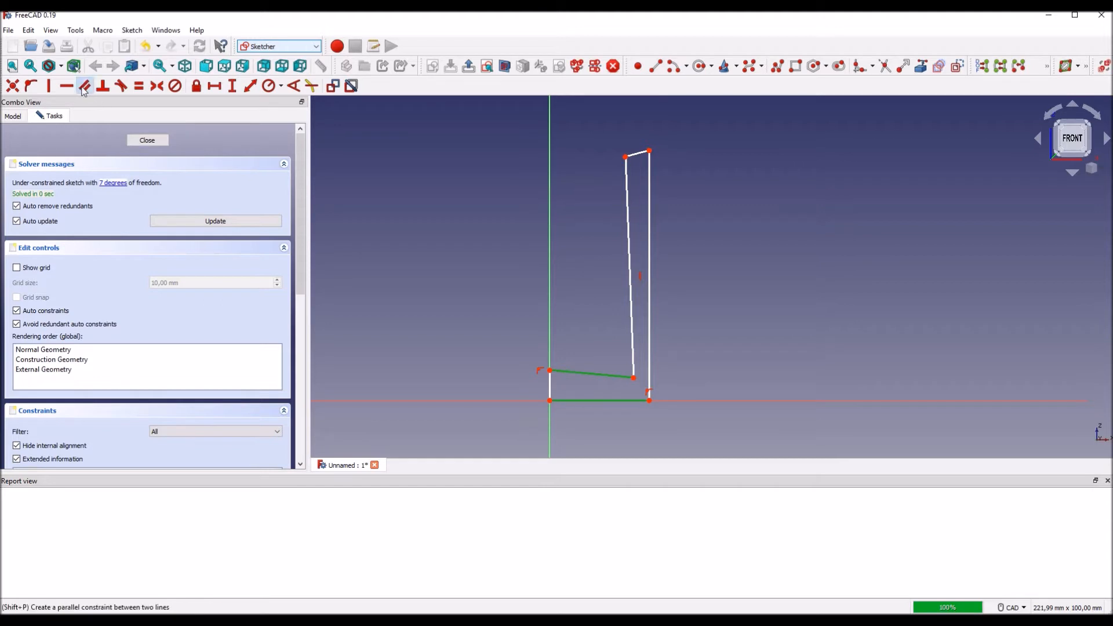
click(649, 346)
click(629, 278)
click(84, 86)
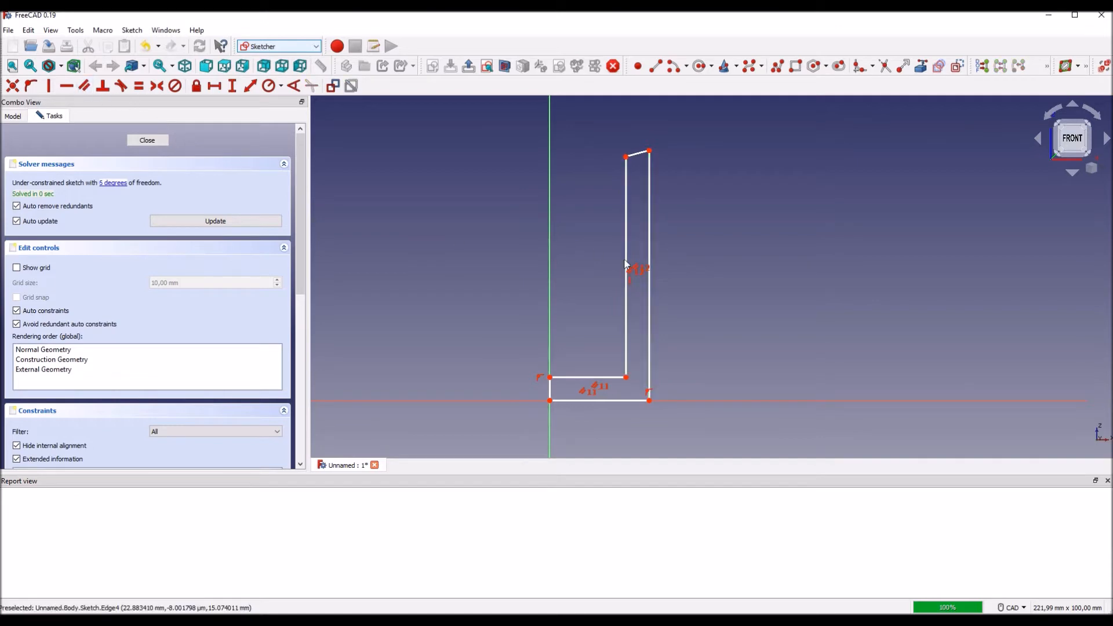
Step: Constrain the short sloping edge at the top of the wall parallel to the base line
click(627, 160)
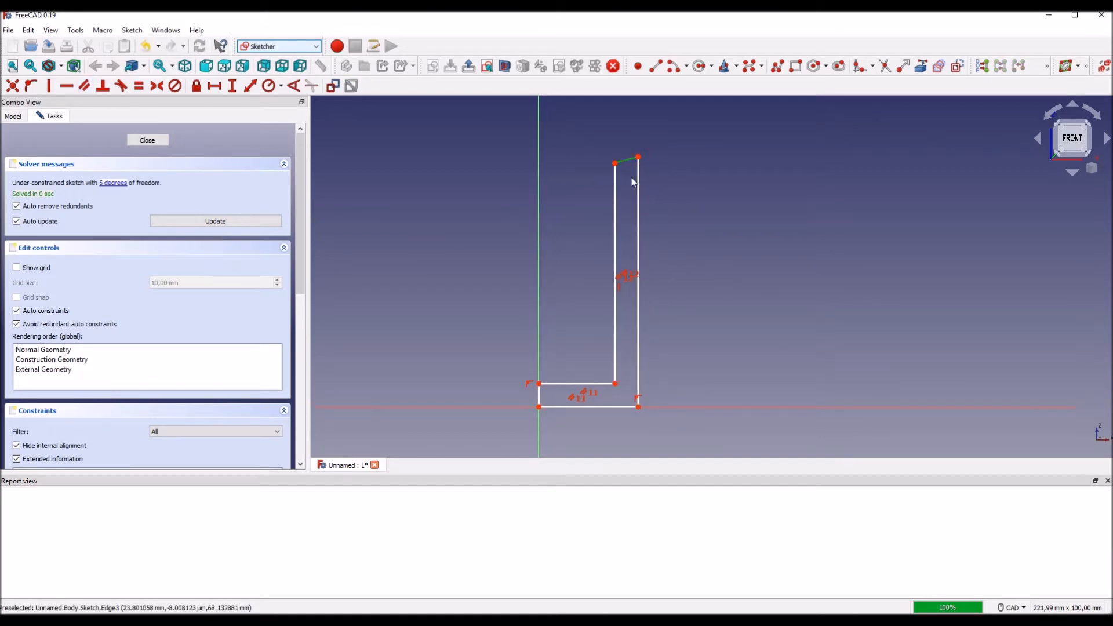
click(619, 407)
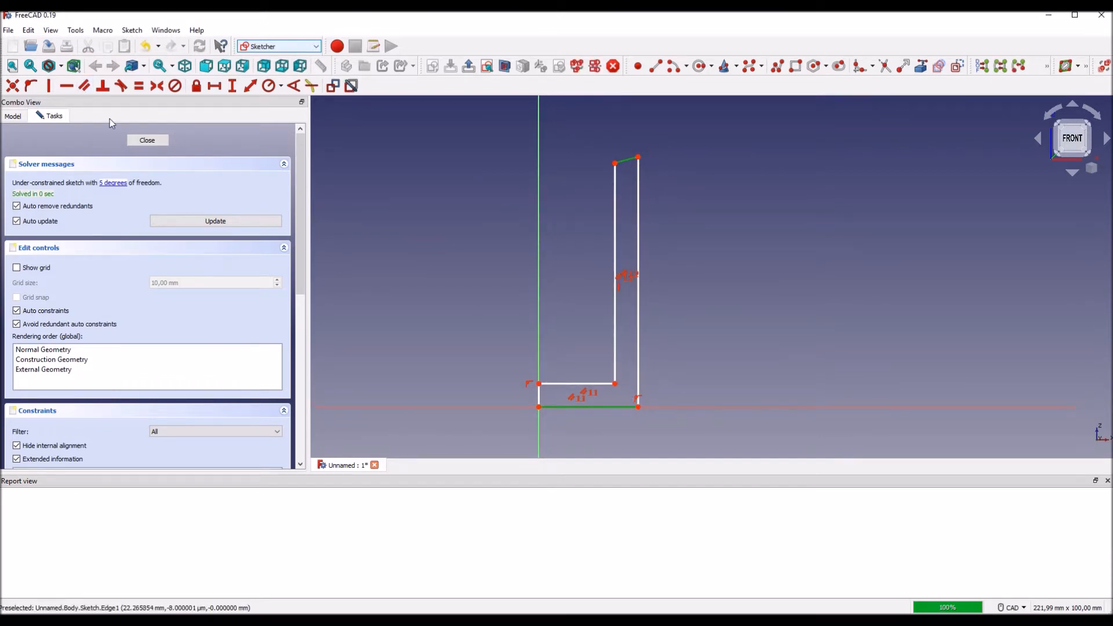
click(84, 86)
Step: Add a 100 mm vertical dimension to the outer wall line and place it outside the profile
middle_drag(725, 324, 797, 318)
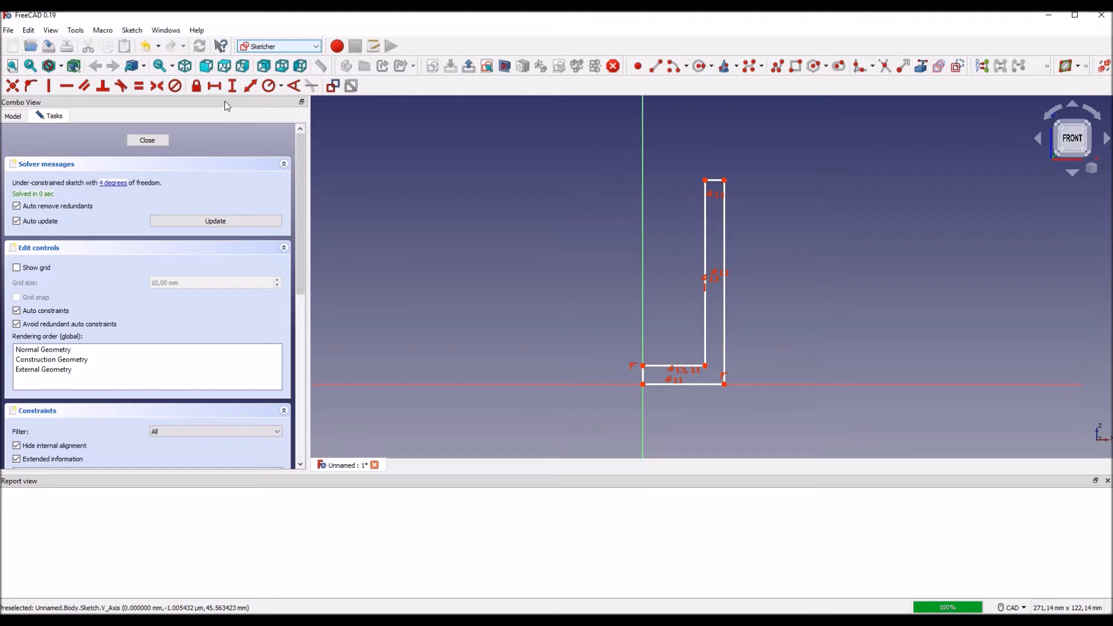
click(233, 86)
click(725, 305)
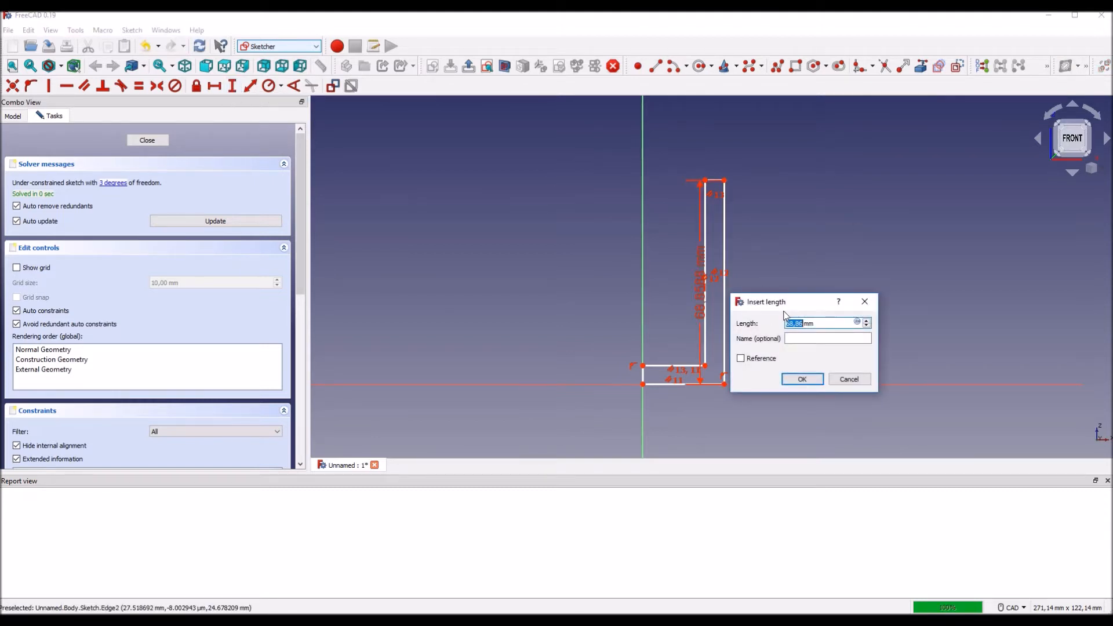
text(100)
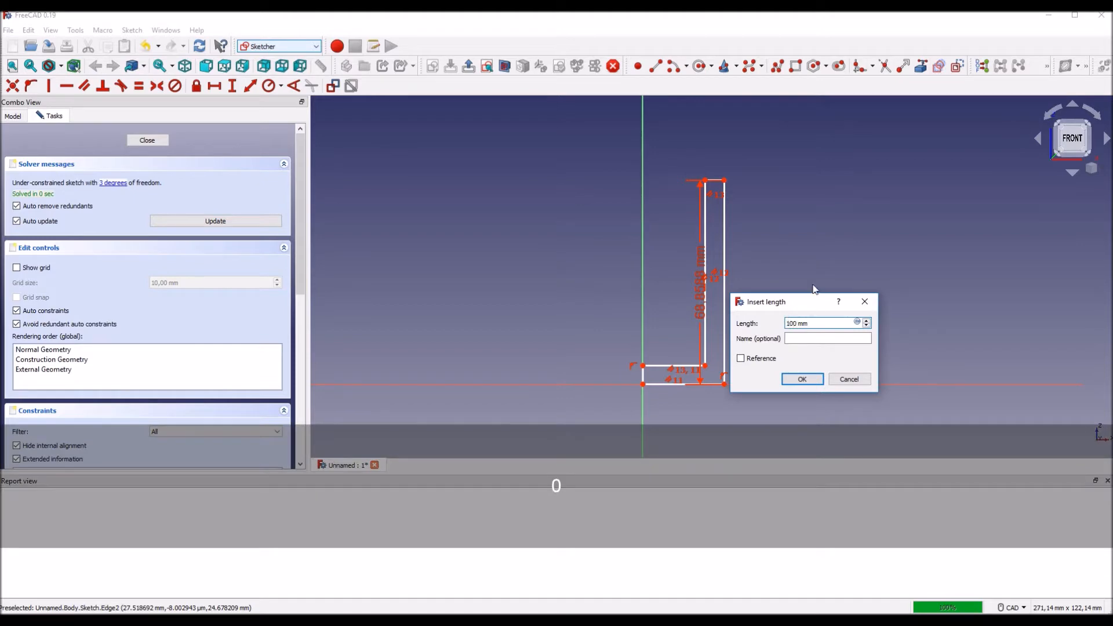
key(Return)
scroll(809, 286, down, 1)
middle_drag(798, 256, 744, 294)
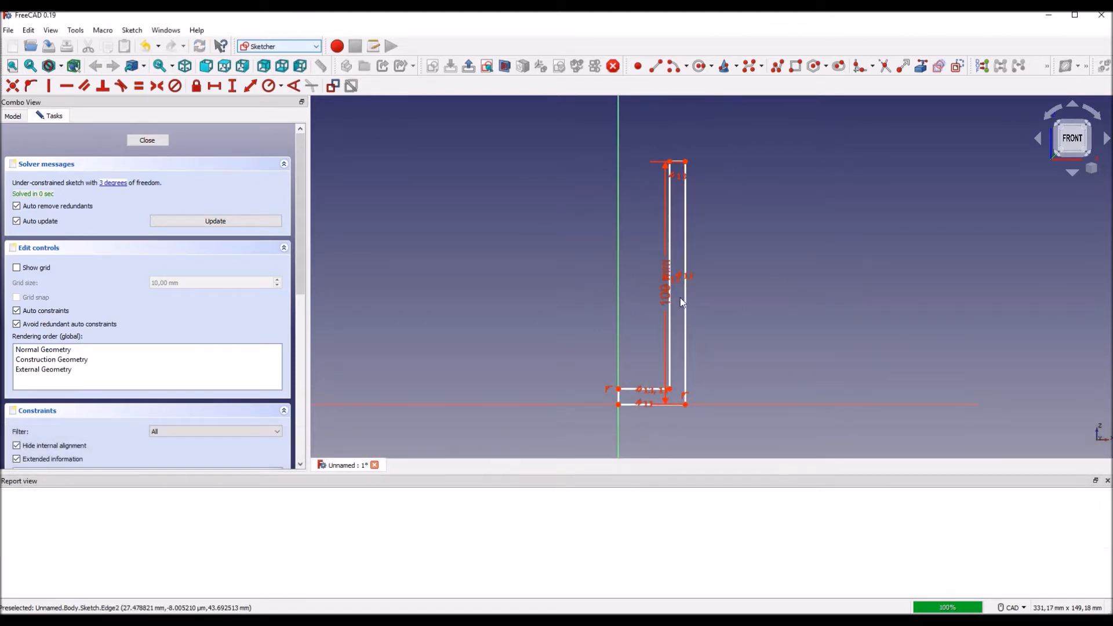
drag(666, 302, 713, 296)
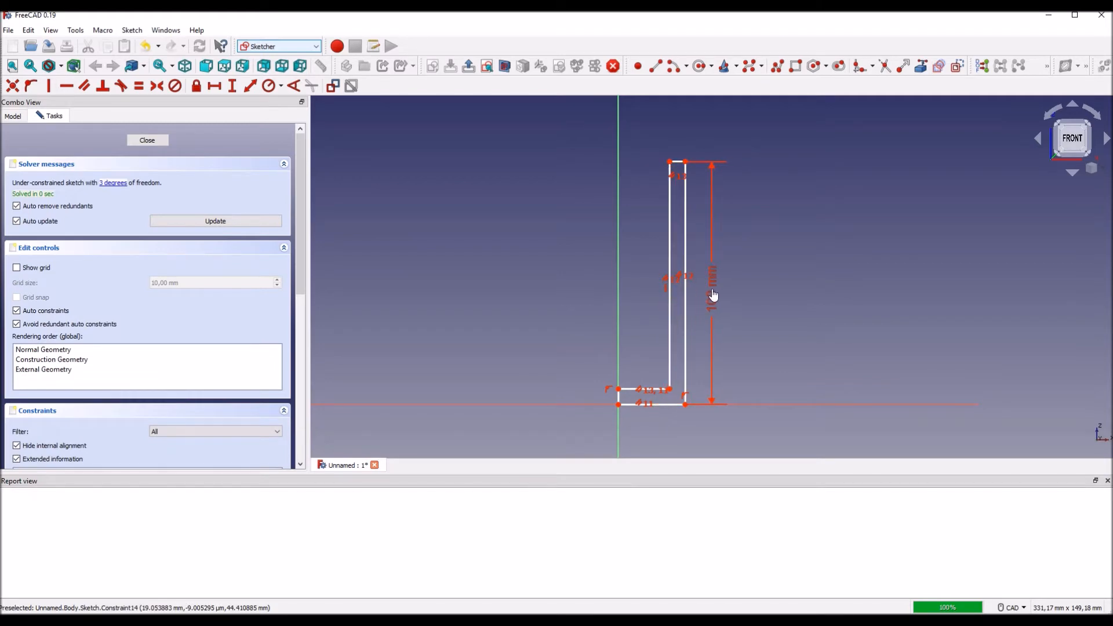
Step: Add a horizontal dimension of 30 mm to the profile's base line
middle_drag(555, 294, 540, 279)
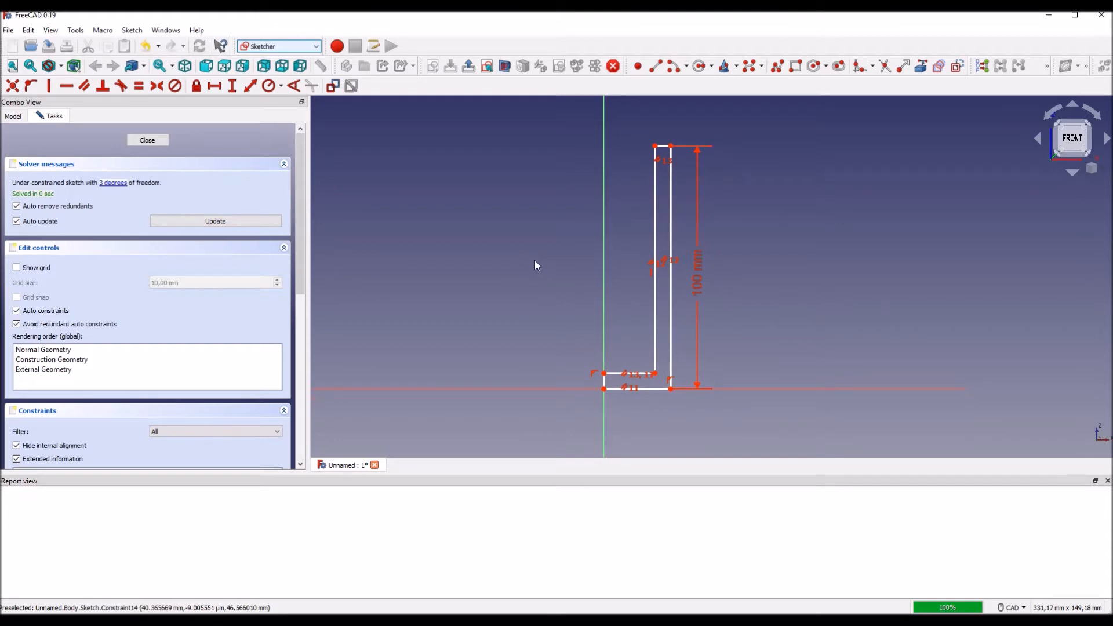
click(214, 86)
click(654, 389)
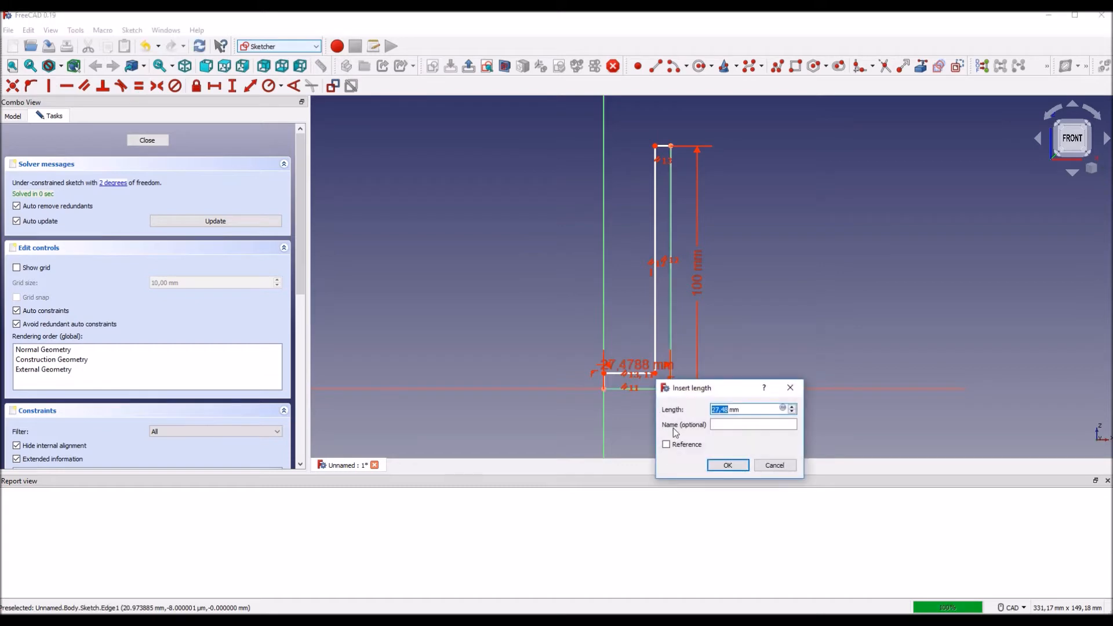
text(30)
key(Return)
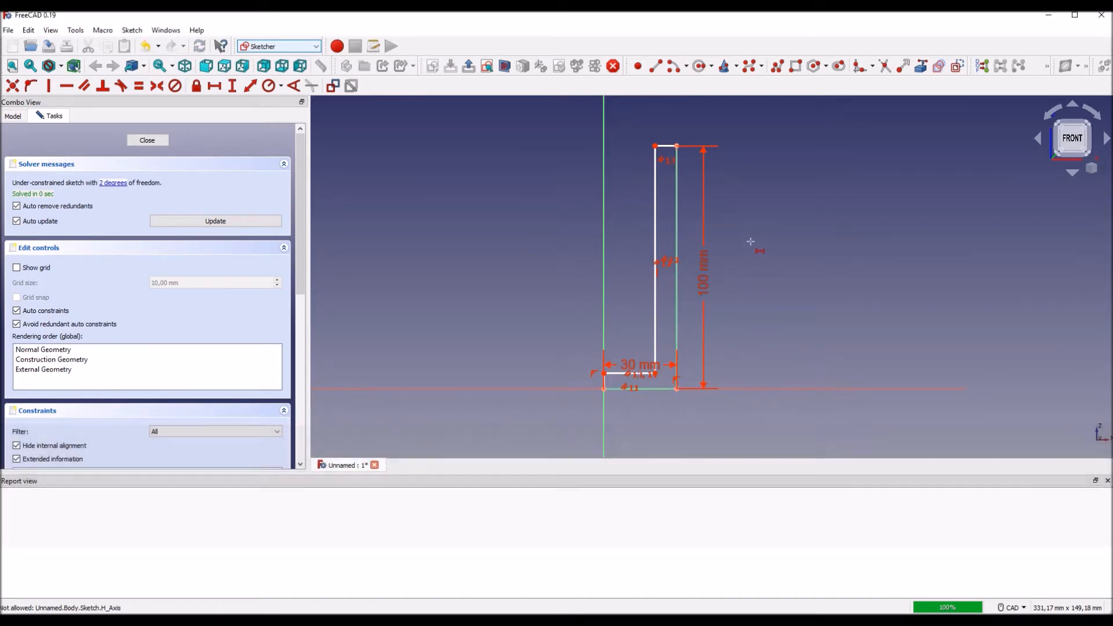
Step: Set the wall thickness to 2 mm with a horizontal dimension on the short top edge
click(665, 145)
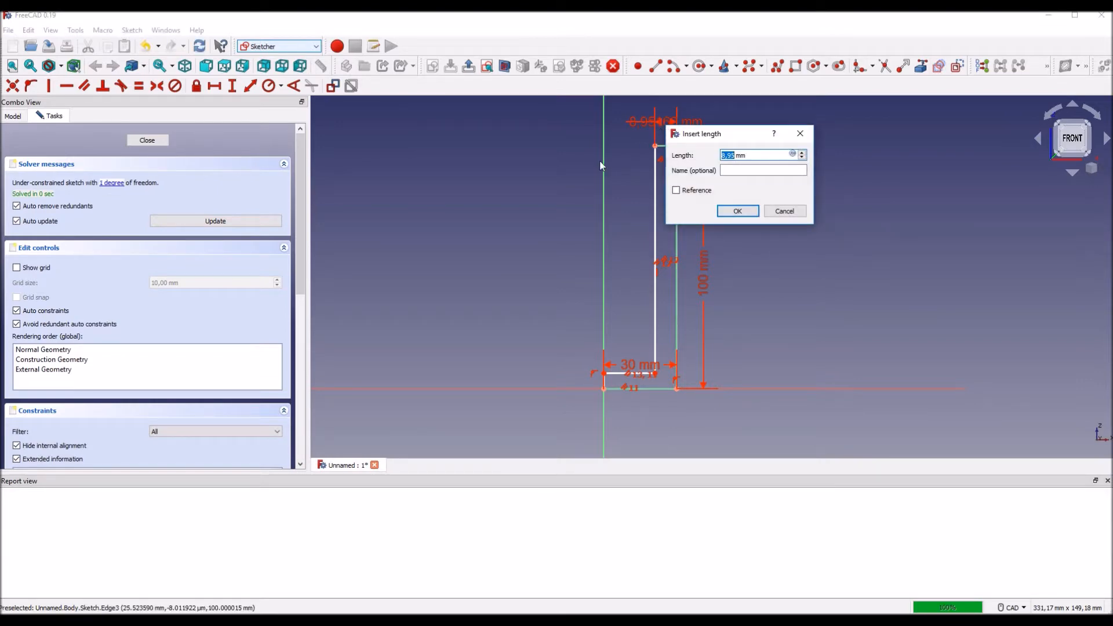
text(2)
key(Return)
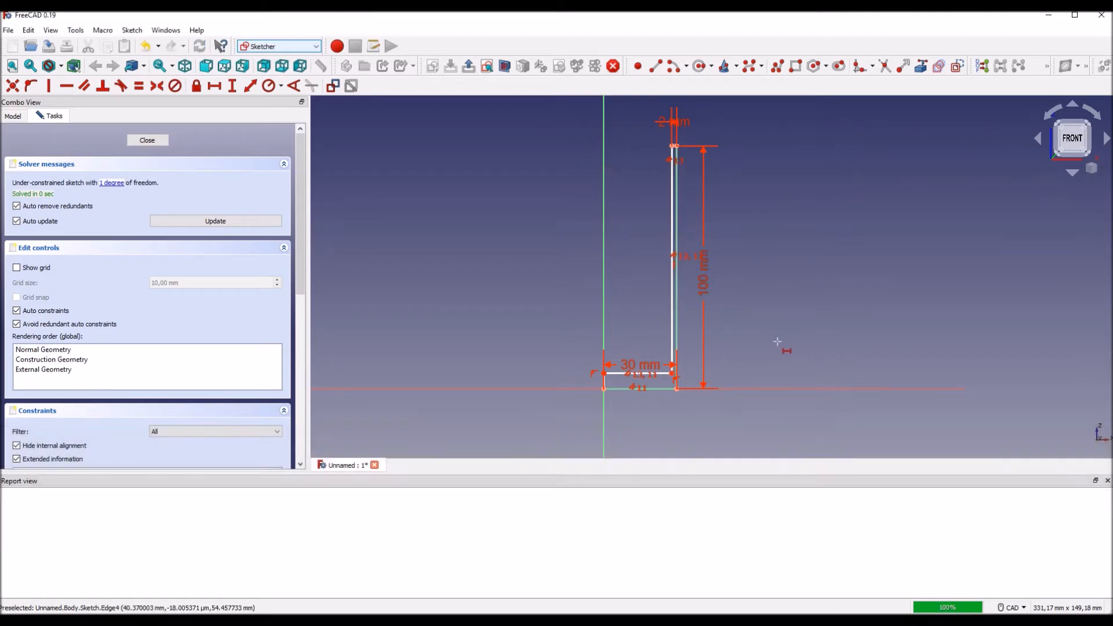
Step: Rearrange the dimensions, placing 30 mm below the base, 100 mm farther outside the wall and the 2 mm label beside its arrows
drag(653, 368, 642, 422)
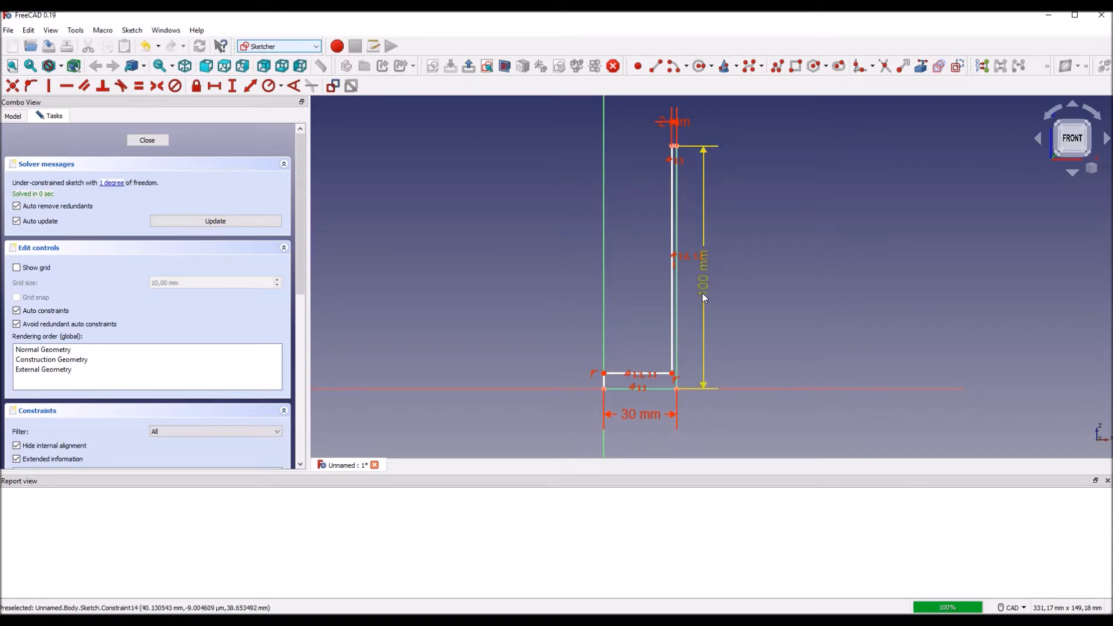
drag(705, 297, 715, 270)
middle_drag(770, 227, 770, 261)
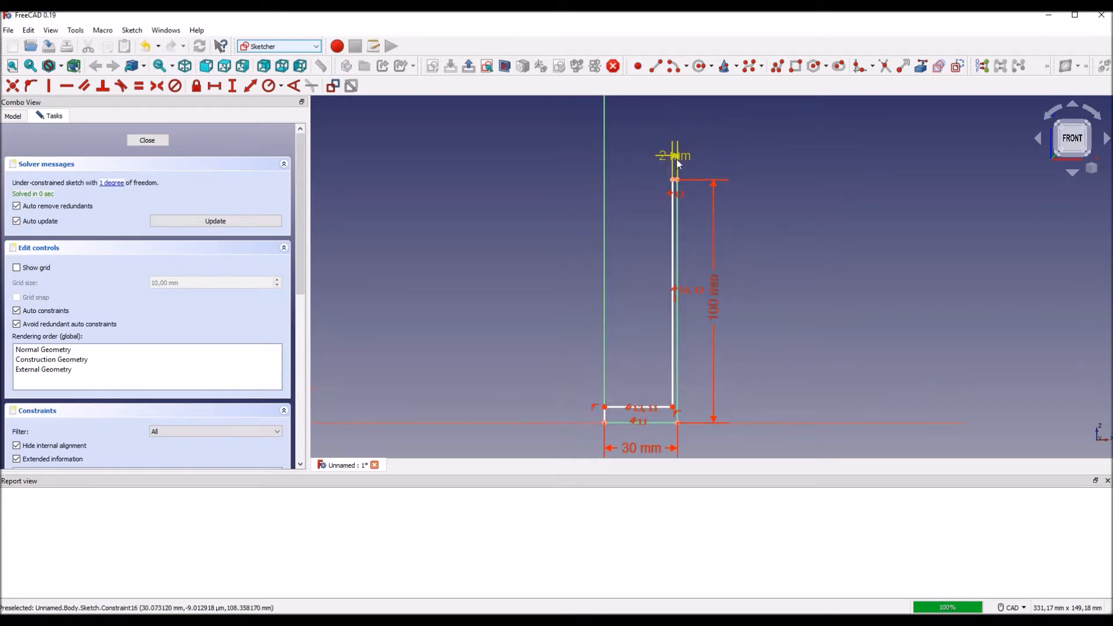
drag(676, 159, 629, 151)
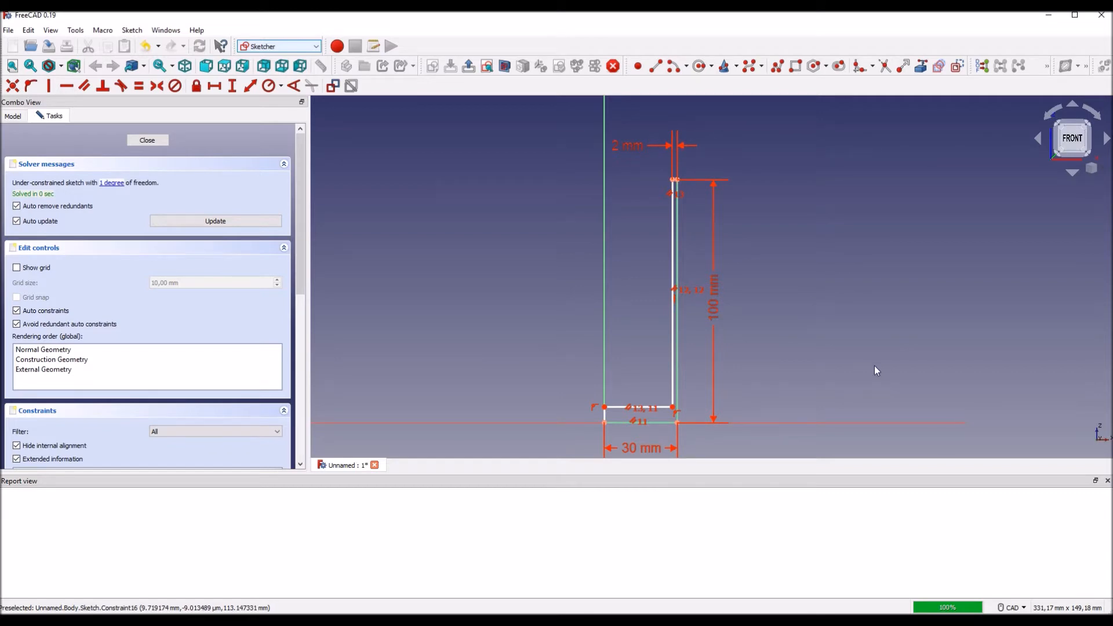
Step: Set the floor thickness to 5 mm with a vertical dimension on the short edge at the axis, placing its label above the arrows
middle_drag(832, 384, 848, 370)
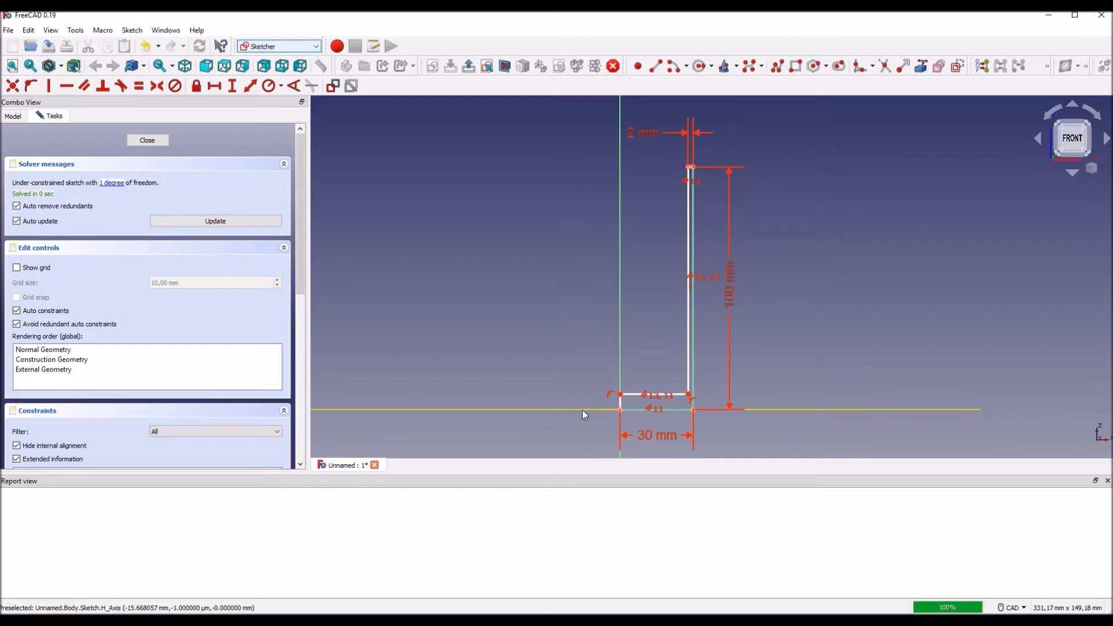
click(235, 92)
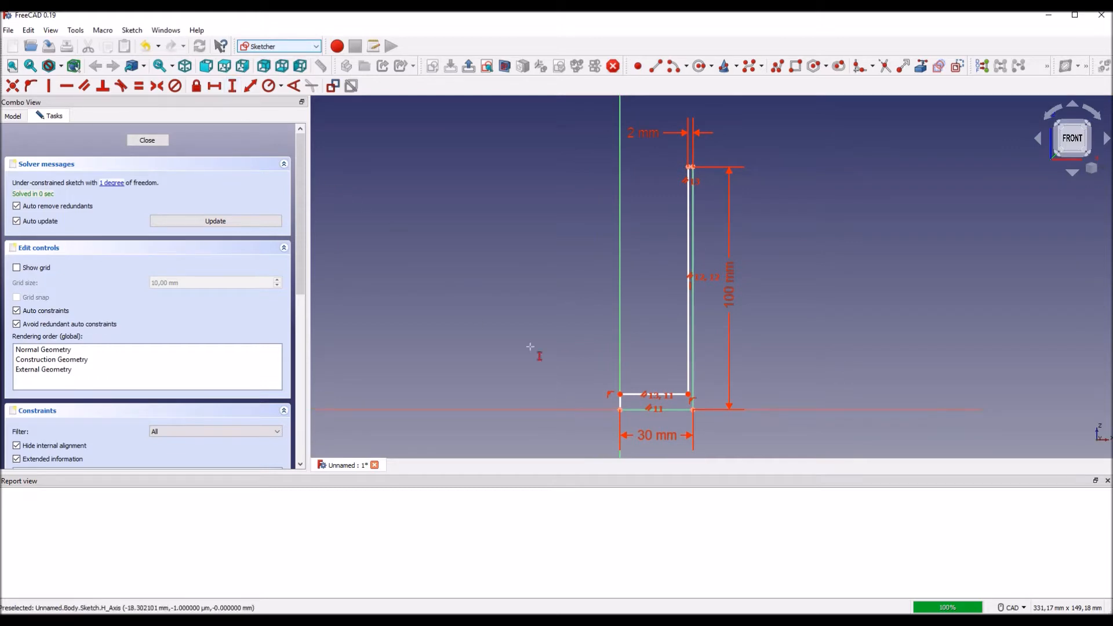
click(621, 402)
text(5)
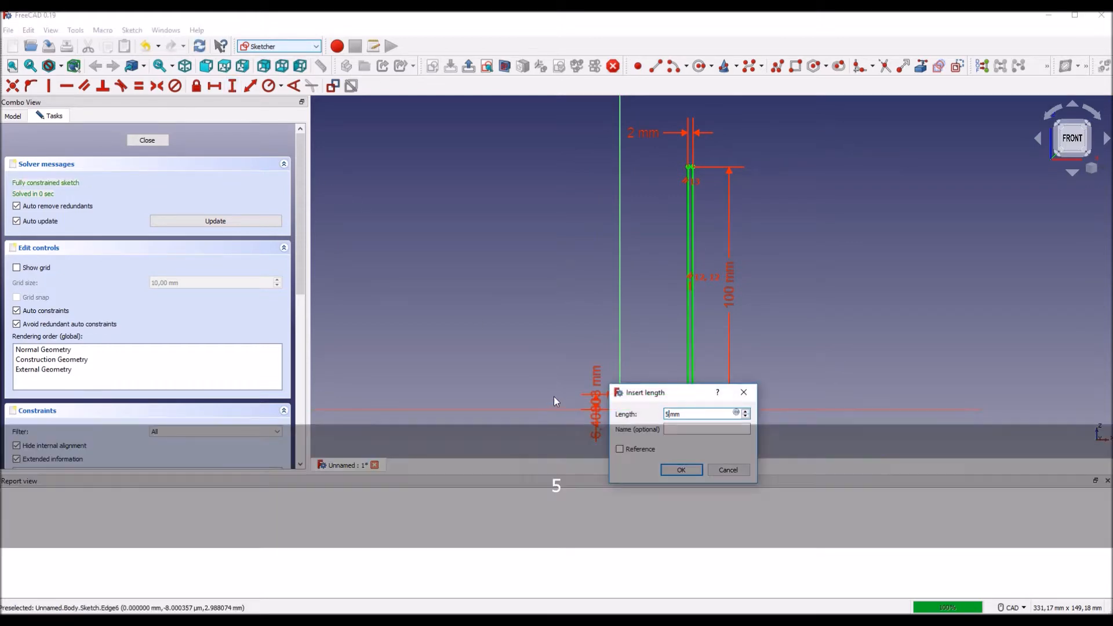
key(Return)
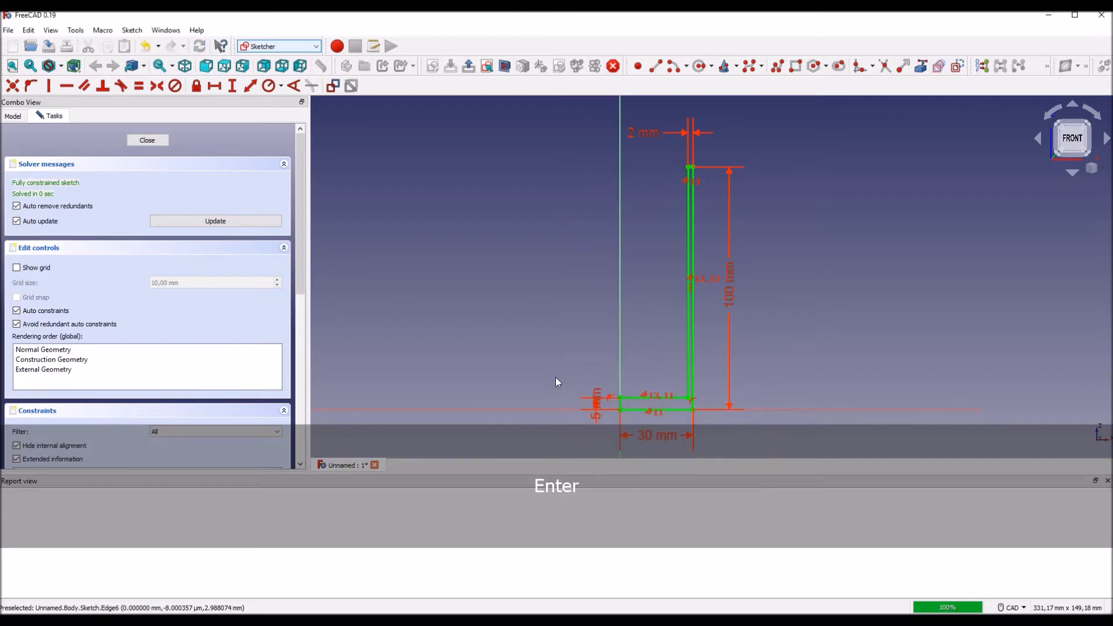
drag(597, 405, 587, 351)
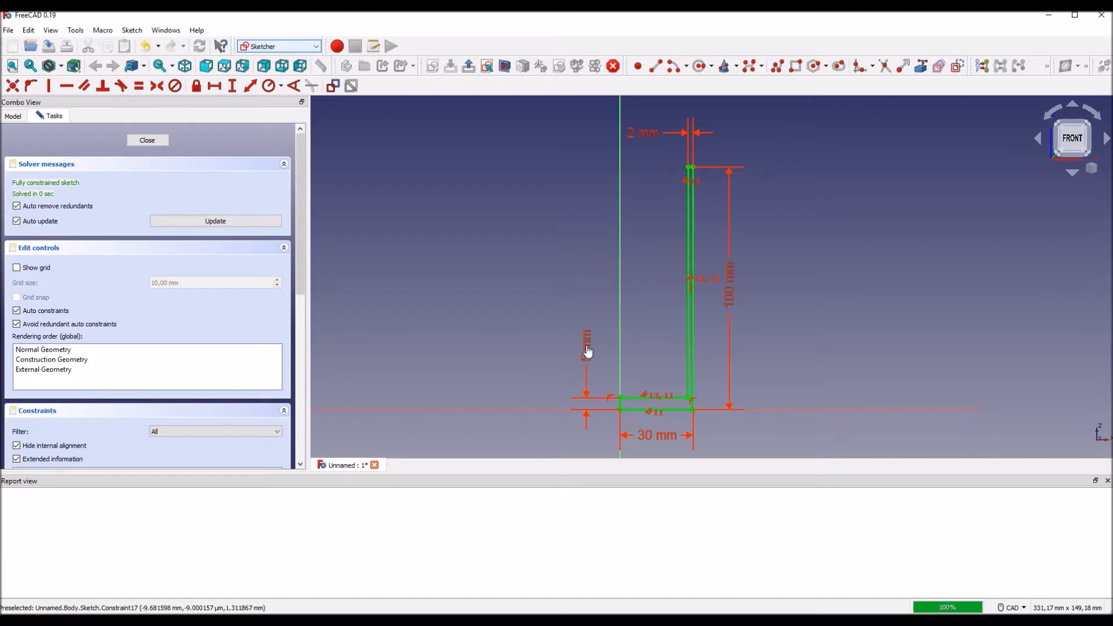
Step: Close the sketch and revolve the L-shaped profile 360° around the base Z axis
mouse_move(814, 392)
middle_down()
mouse_move(729, 384)
mouse_move(800, 385)
middle_up()
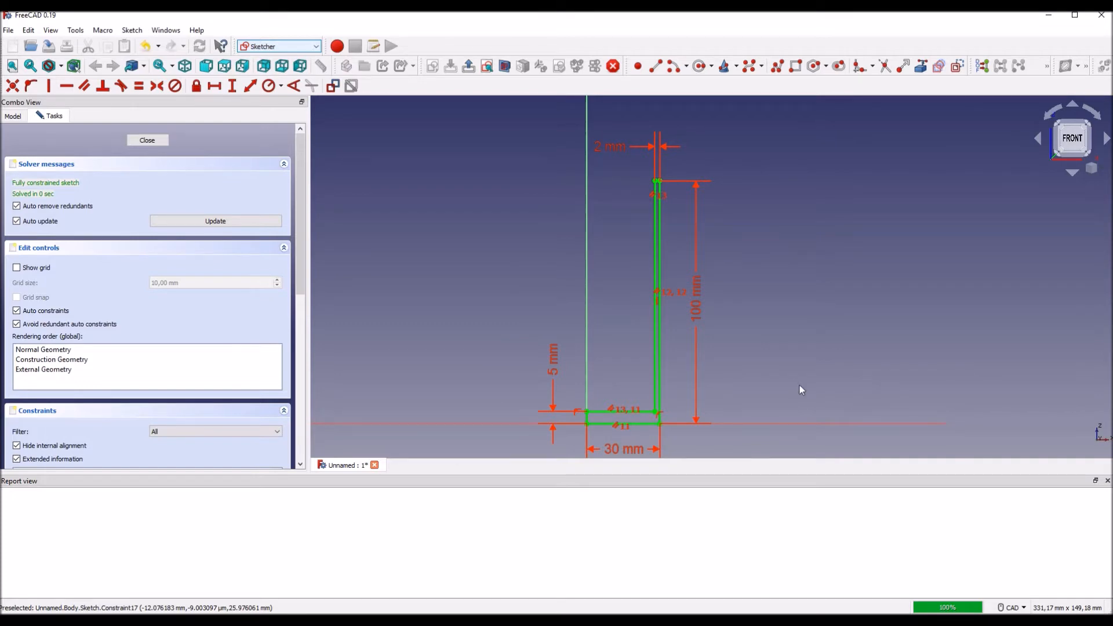
click(146, 140)
middle_drag(456, 214, 412, 330)
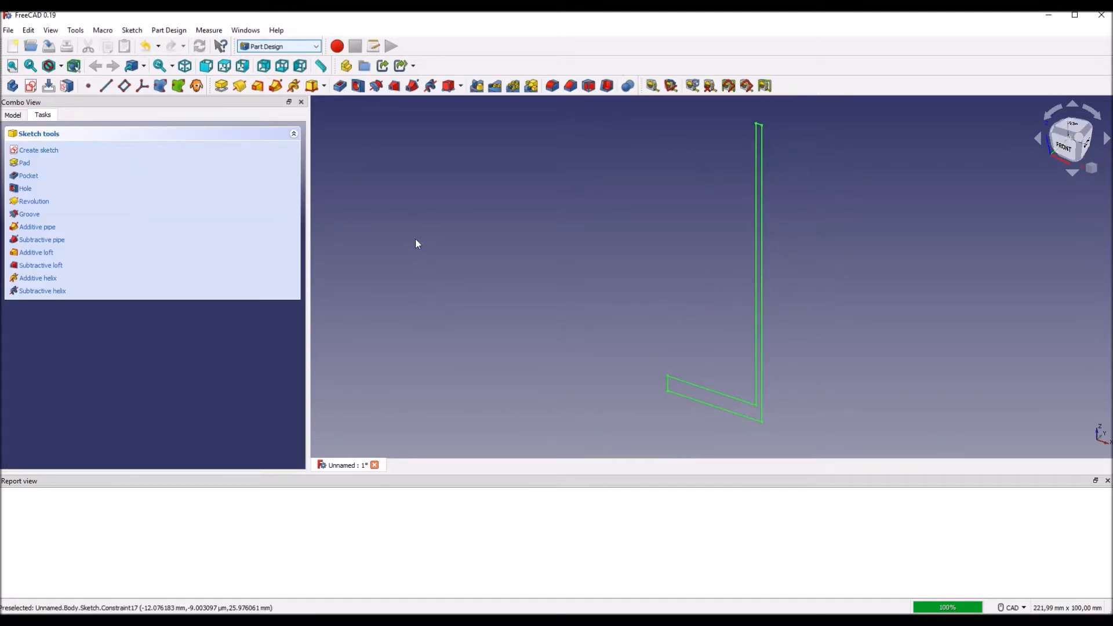
click(239, 86)
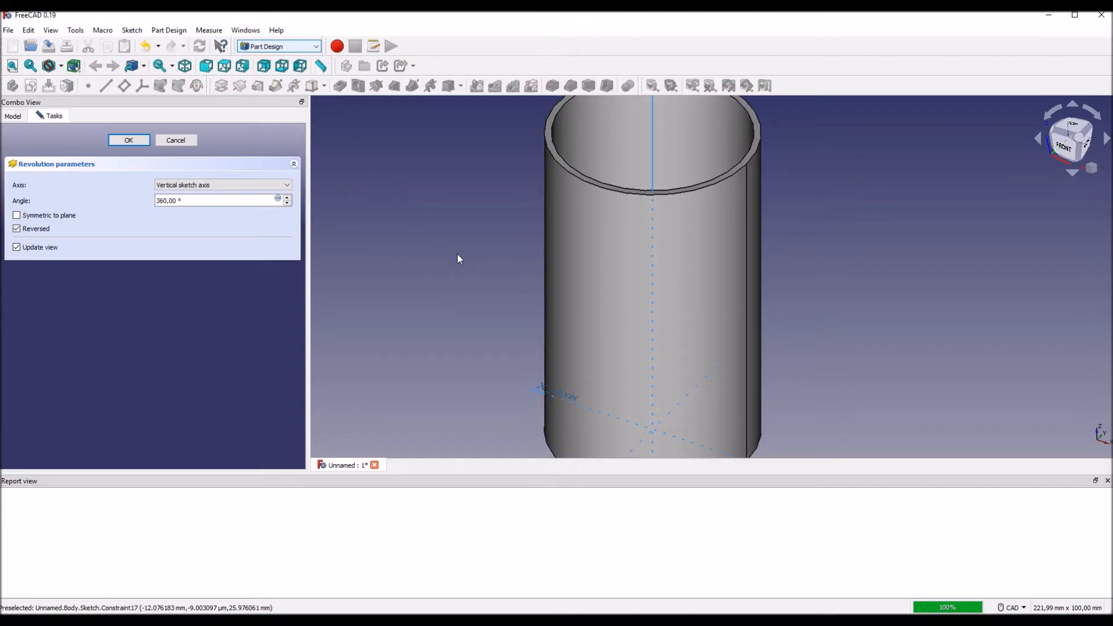
scroll(510, 293, down, 2)
middle_drag(510, 294, 476, 280)
click(224, 186)
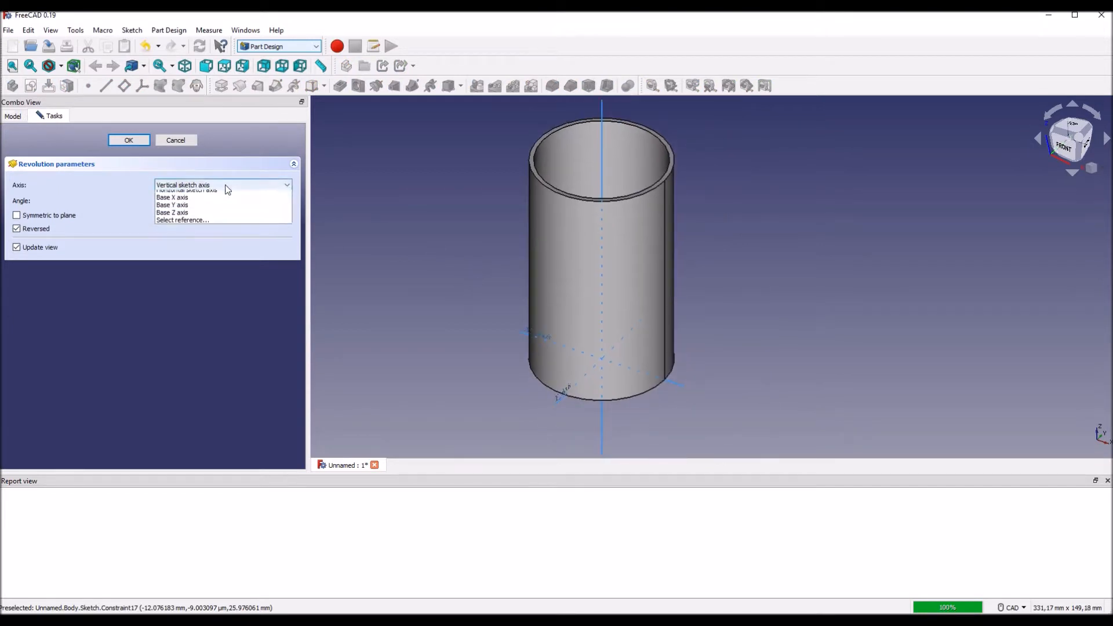
click(204, 225)
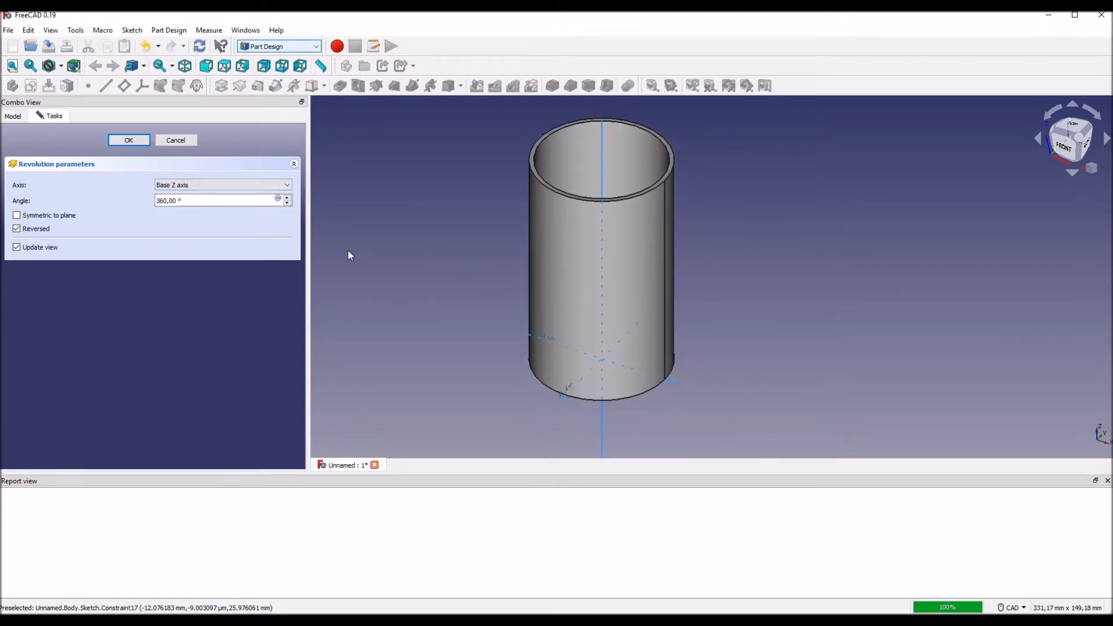
middle_drag(376, 247, 454, 207)
click(129, 140)
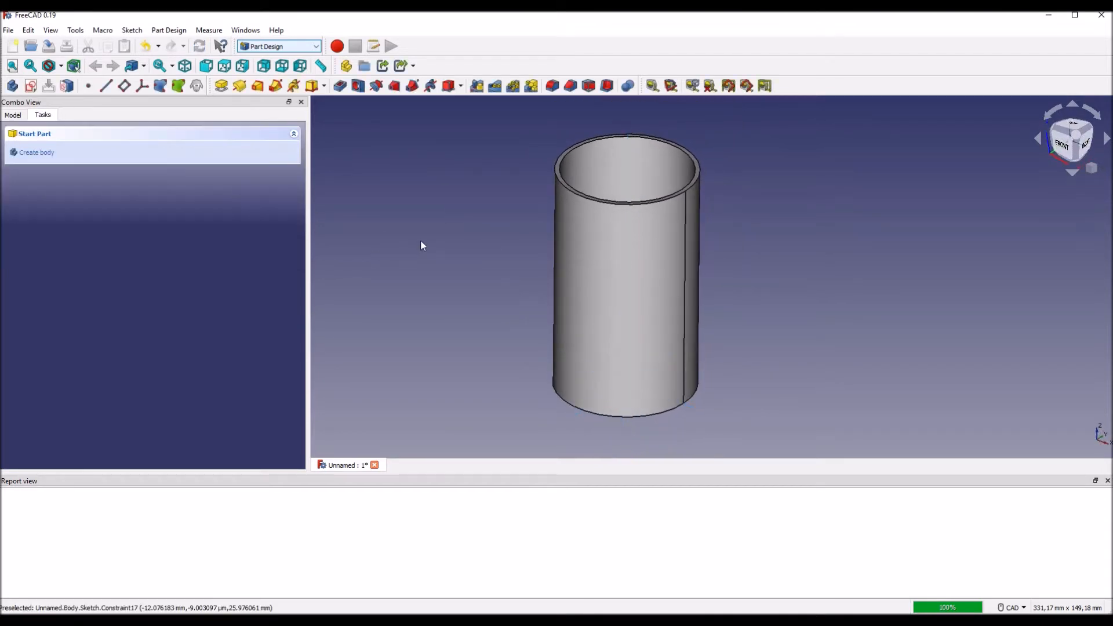
Step: Show the body's origin planes and axes around the revolved cup
middle_drag(440, 266, 464, 273)
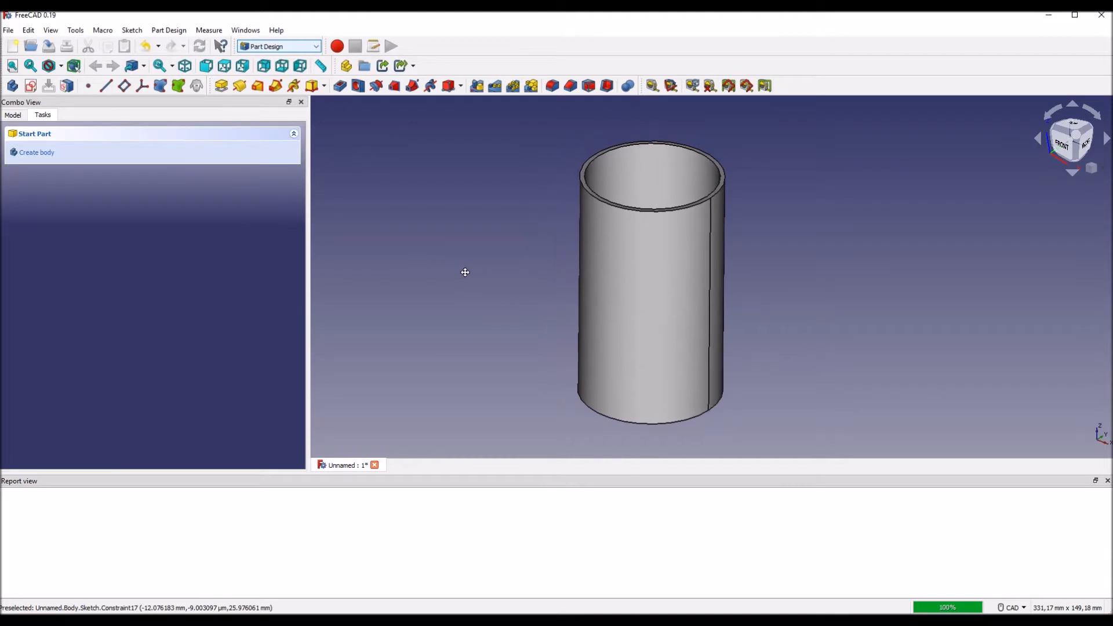
click(13, 116)
click(63, 176)
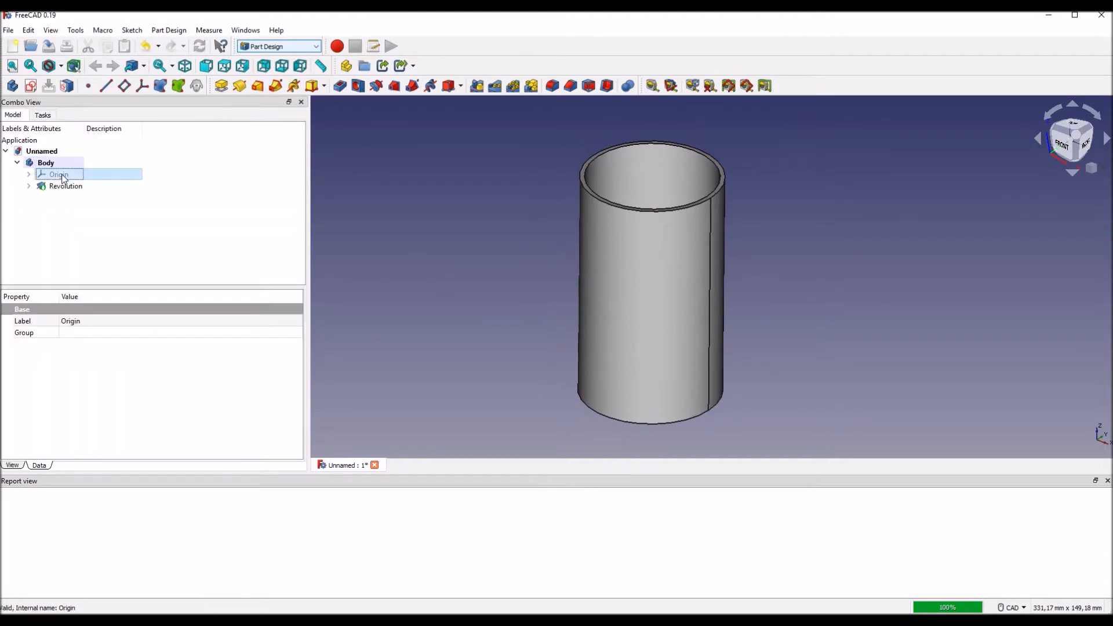
key(space)
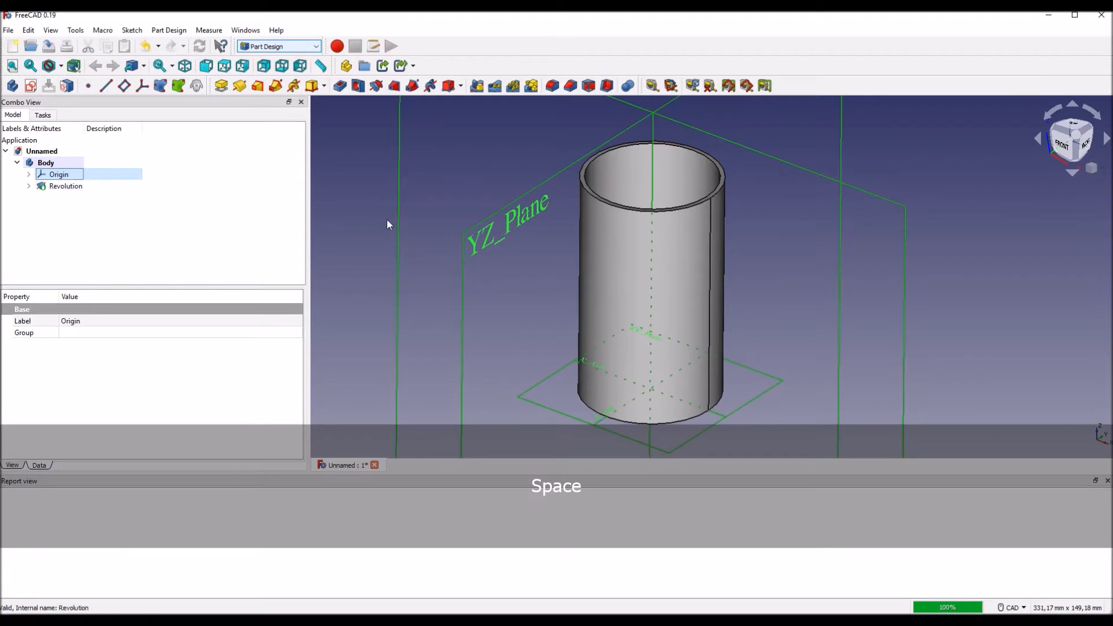
Step: Start a new datum plane attached to the XZ plane of the origin
scroll(422, 284, down, 2)
scroll(409, 296, down, 1)
middle_drag(400, 296, 464, 297)
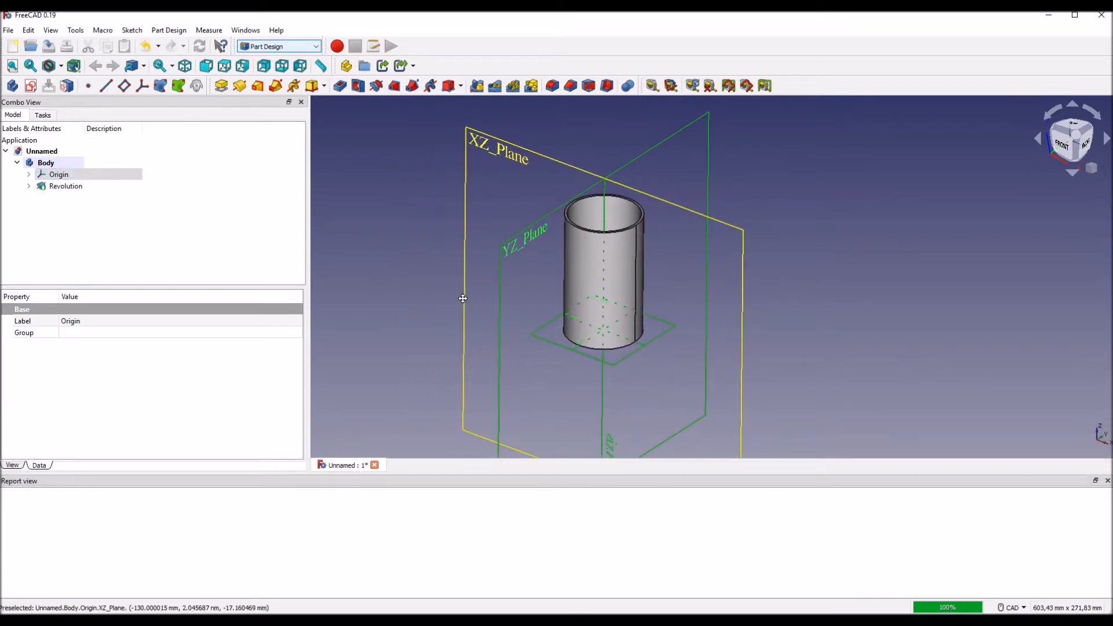
click(465, 175)
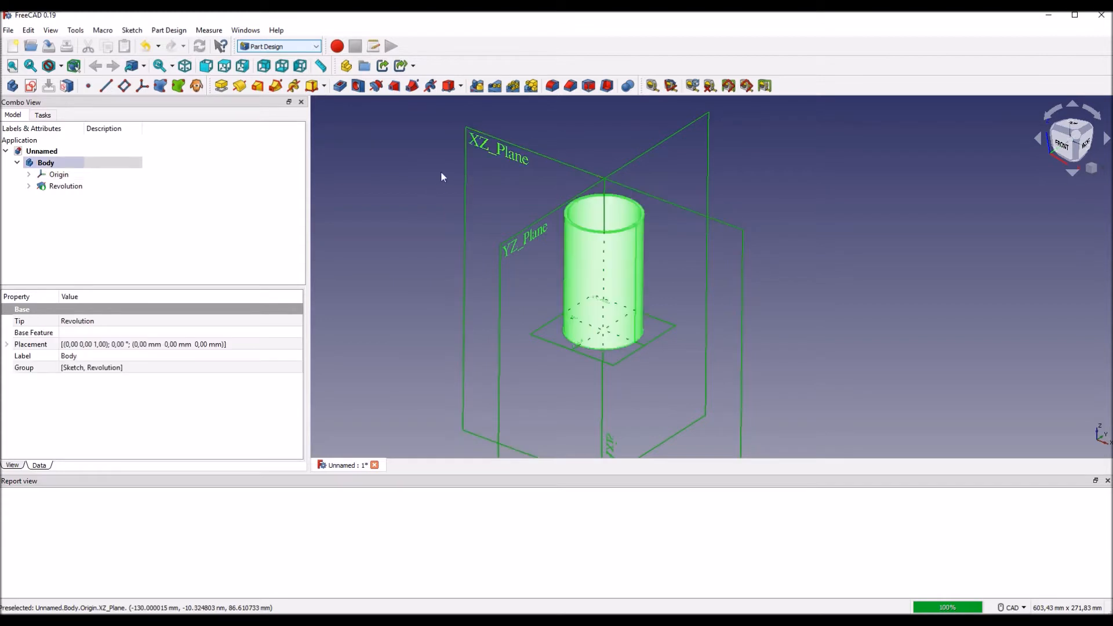
click(478, 139)
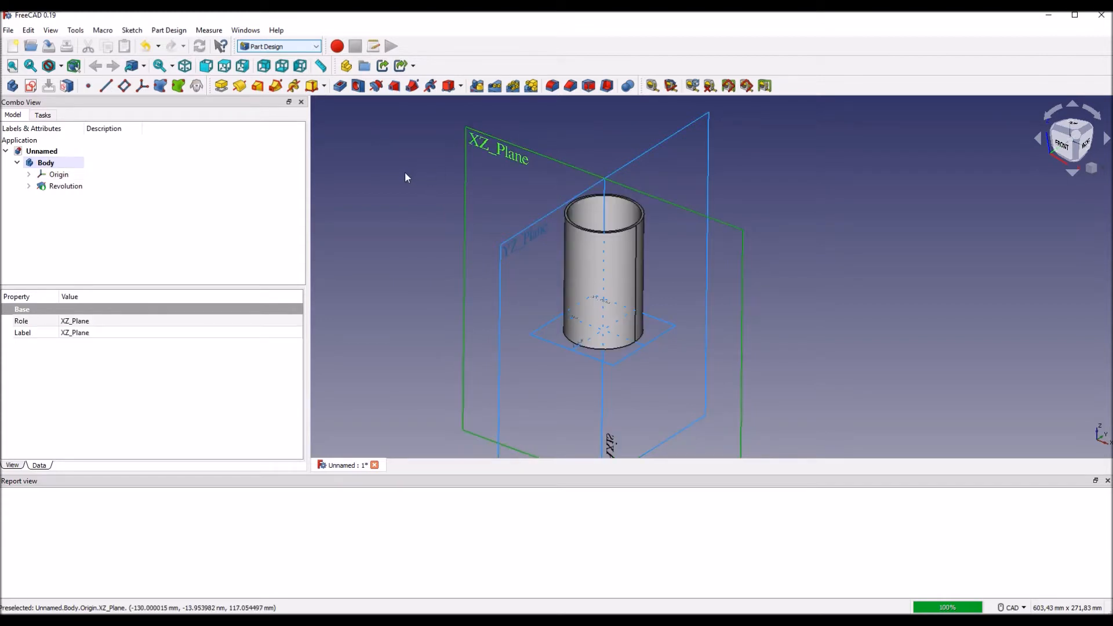
click(124, 86)
Step: Set the datum plane's attachment offset to 30 mm in the z-direction and accept the plane
drag(300, 253, 297, 320)
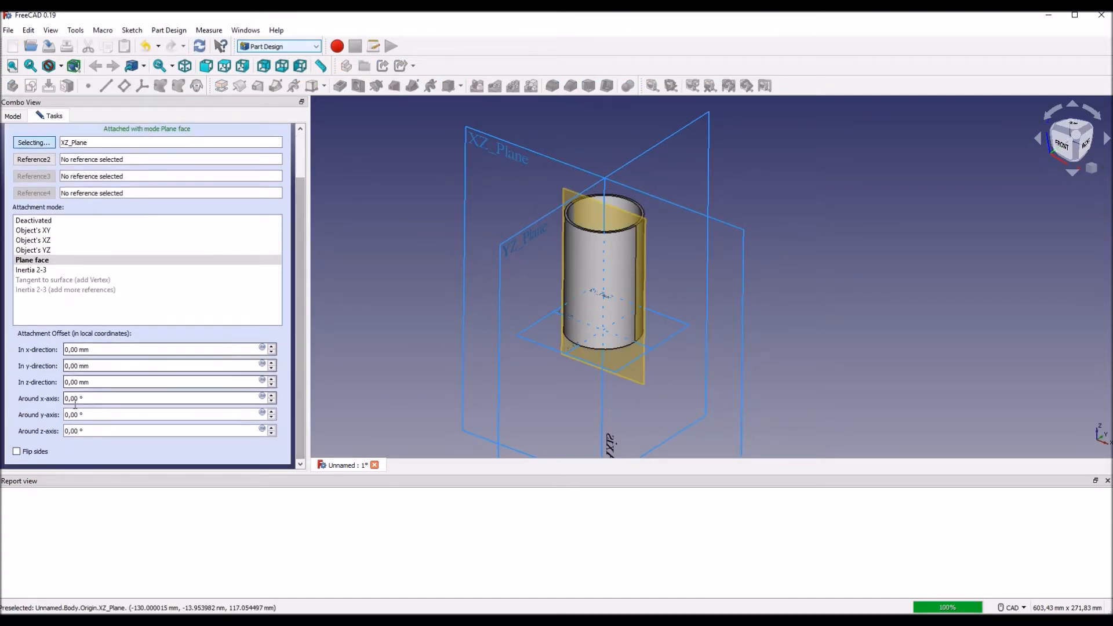
click(66, 382)
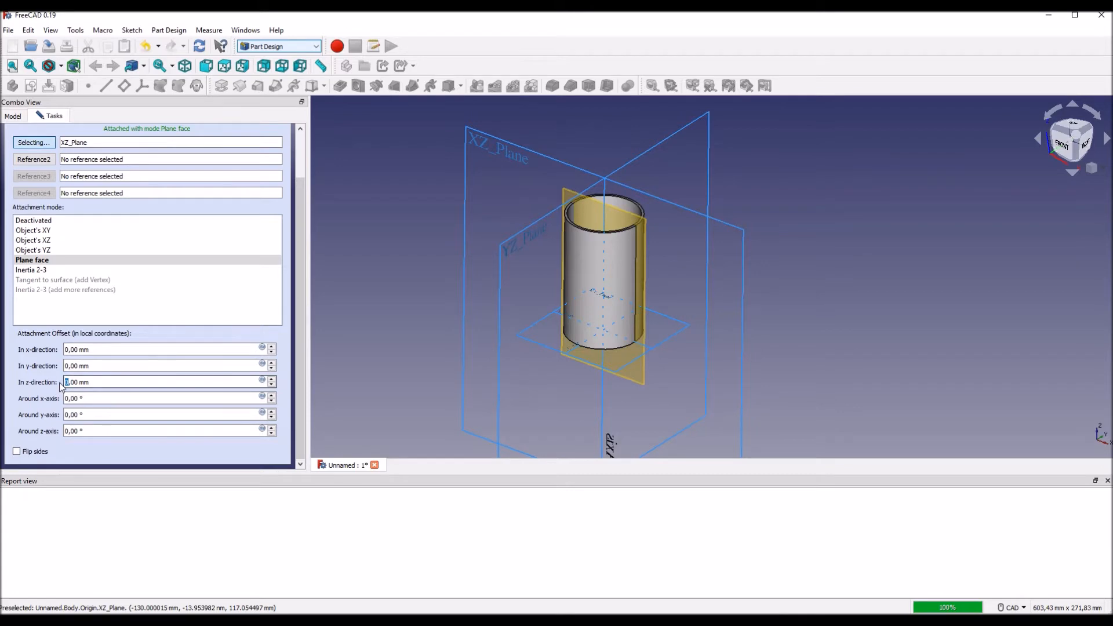
text(30)
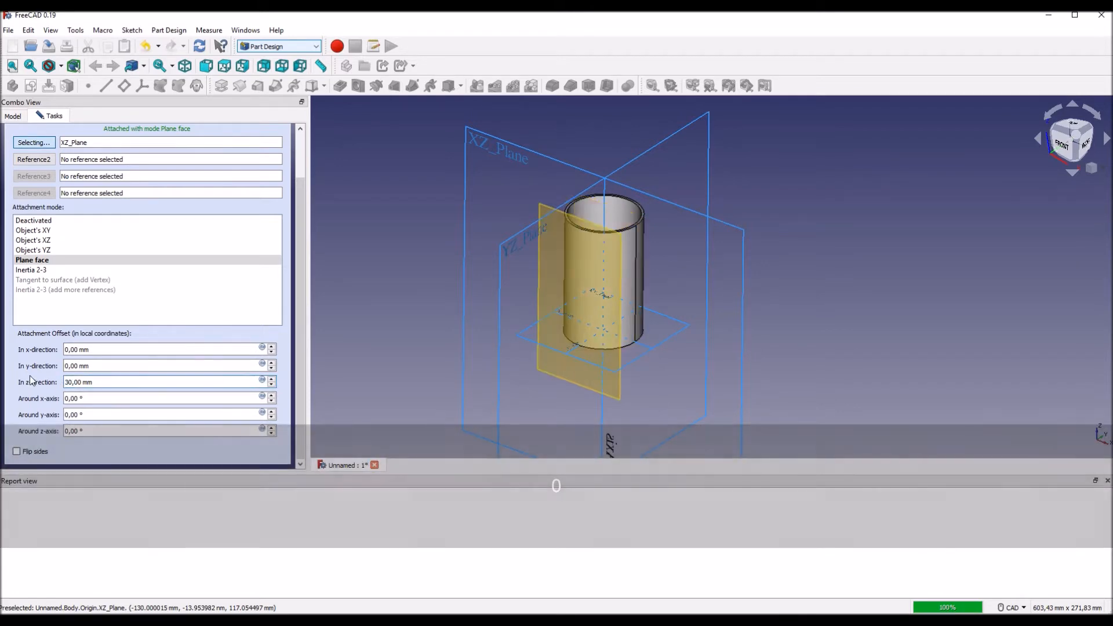
scroll(413, 247, down, 1)
middle_drag(413, 253, 445, 264)
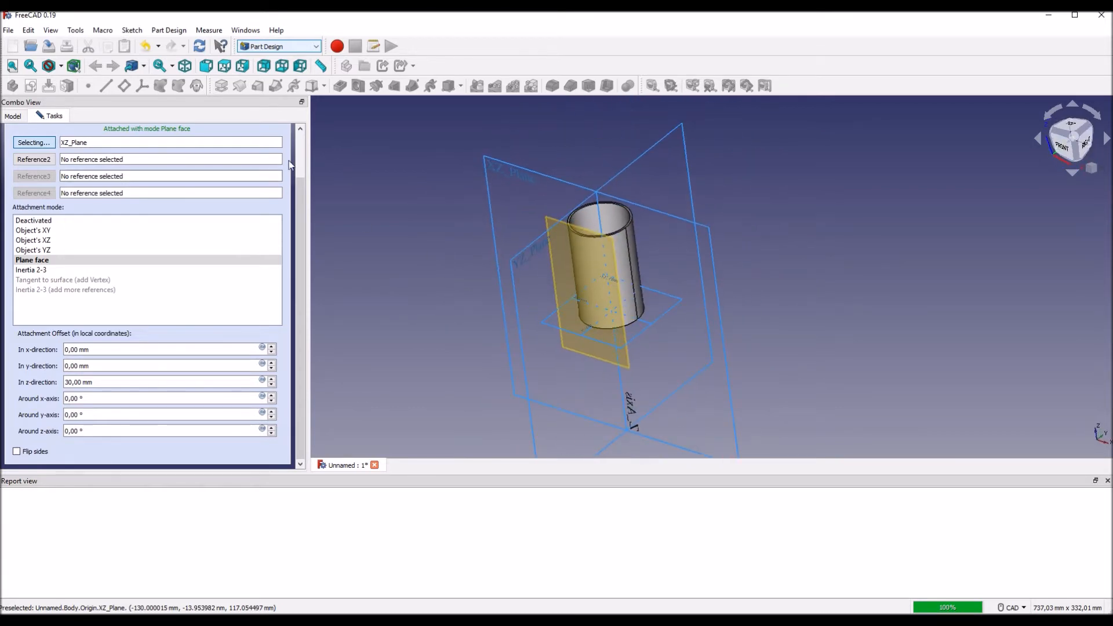
scroll(300, 186, up, 3)
click(123, 142)
middle_drag(438, 246, 507, 268)
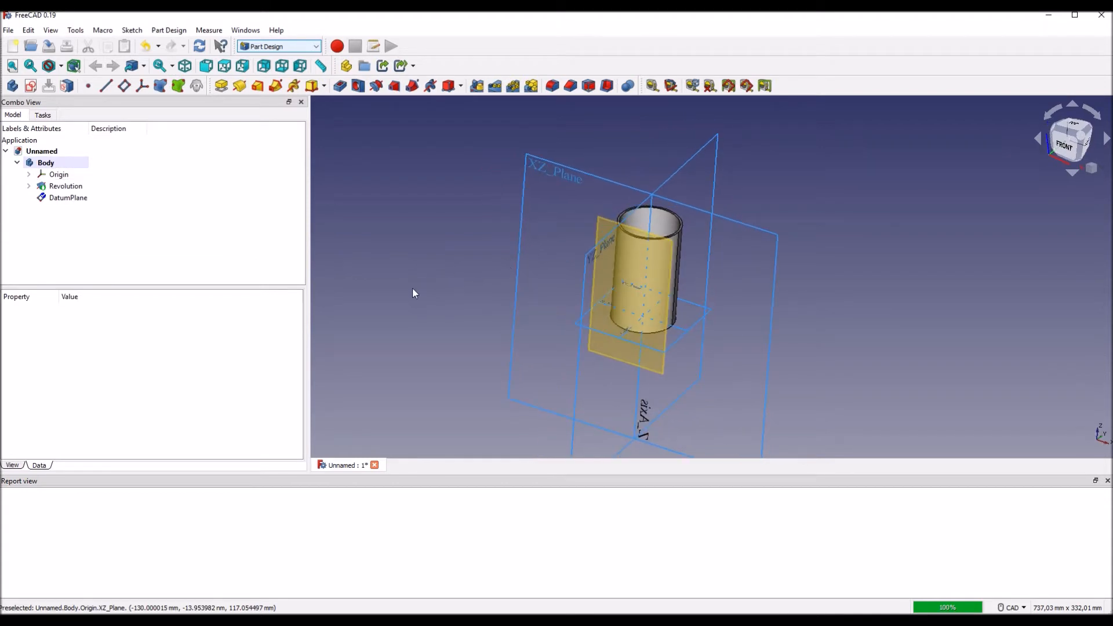
Step: Create a new sketch on the datum plane in front of the cup
click(60, 199)
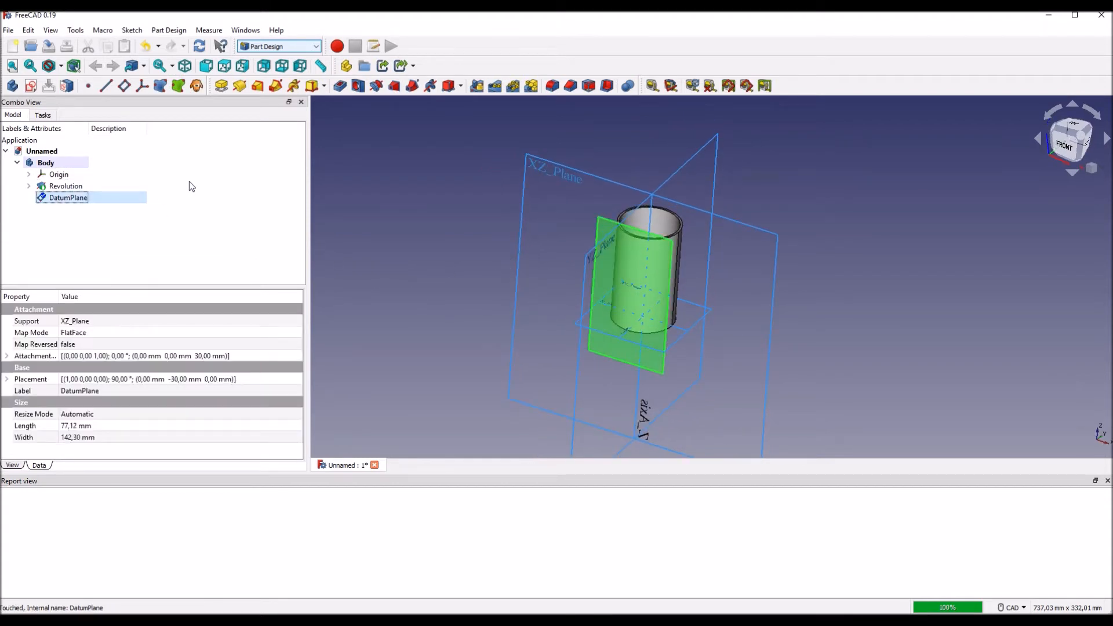
click(30, 86)
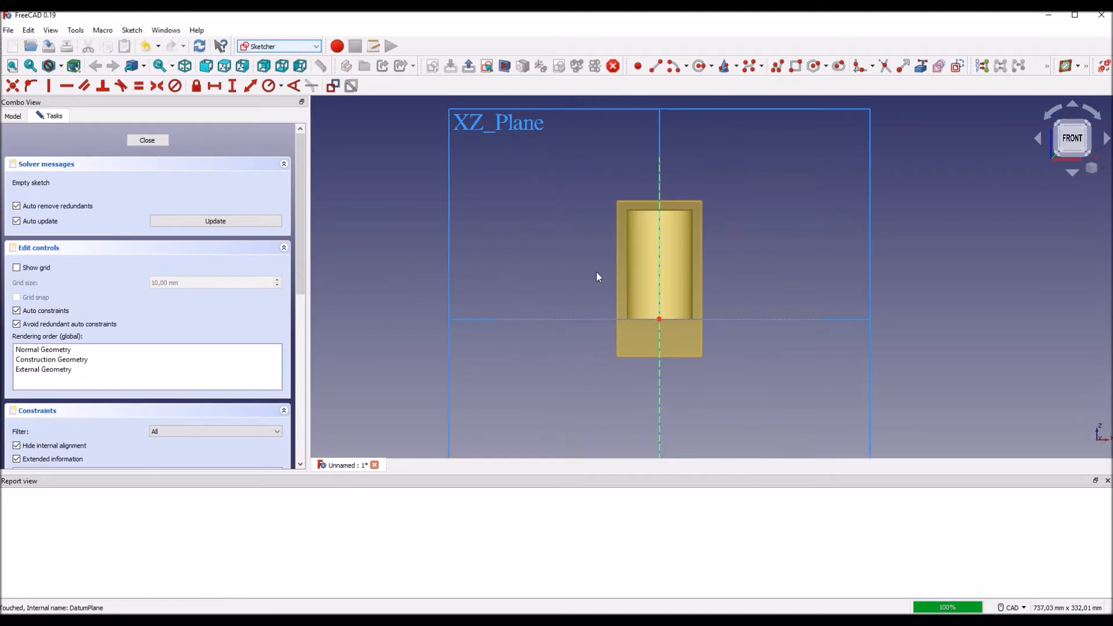
scroll(564, 278, up, 4)
scroll(526, 297, down, 2)
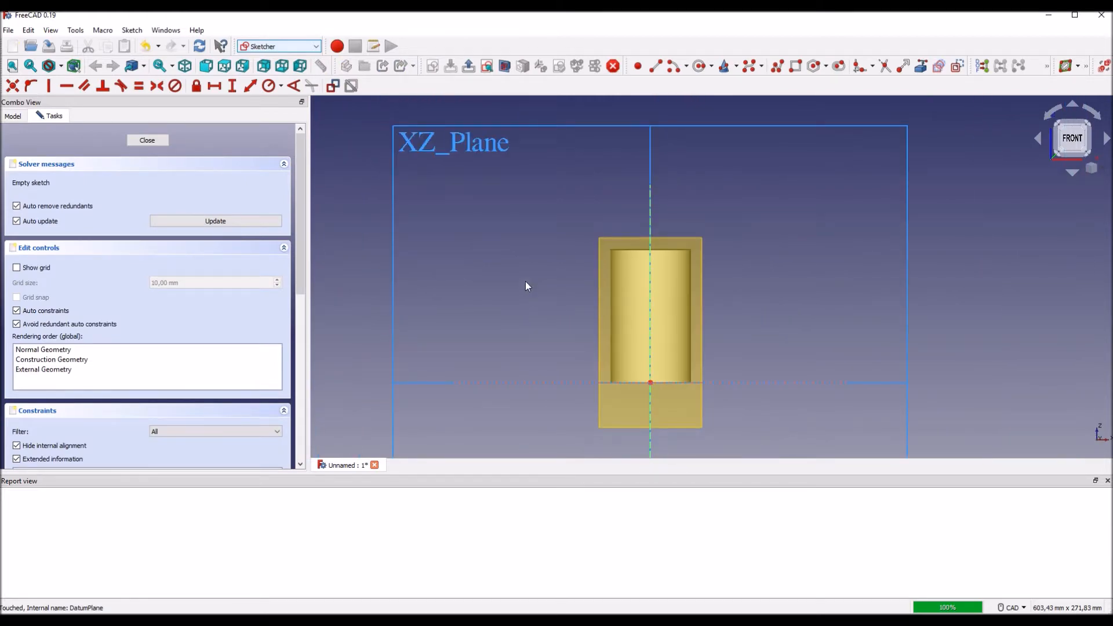
Step: Hide the datum plane so the cup's edges can be picked from within the sketch
click(14, 116)
click(69, 200)
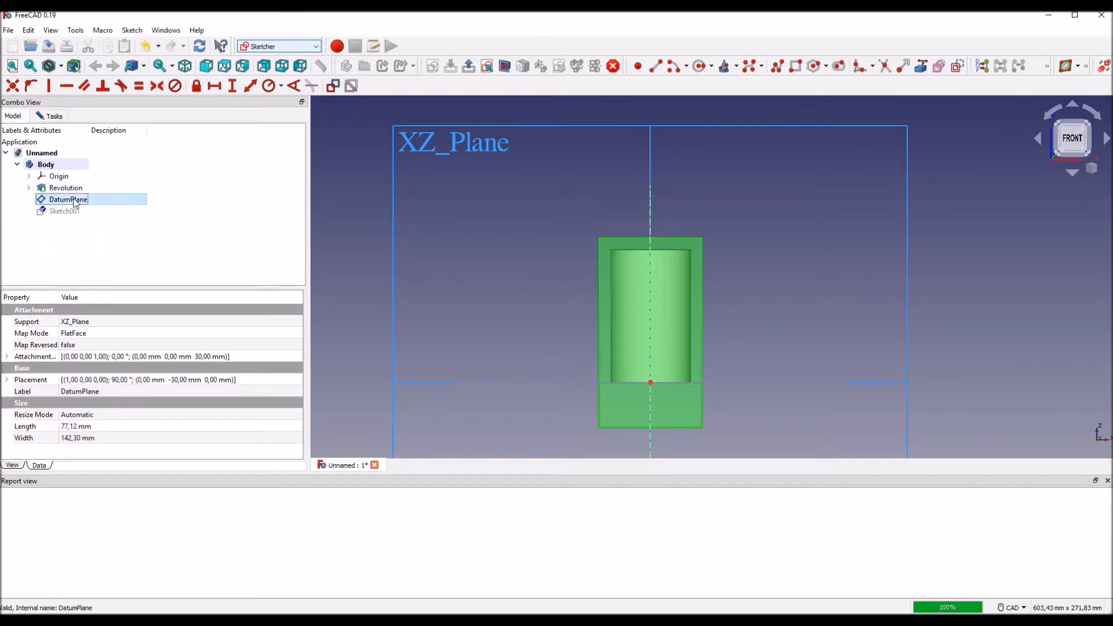
key(space)
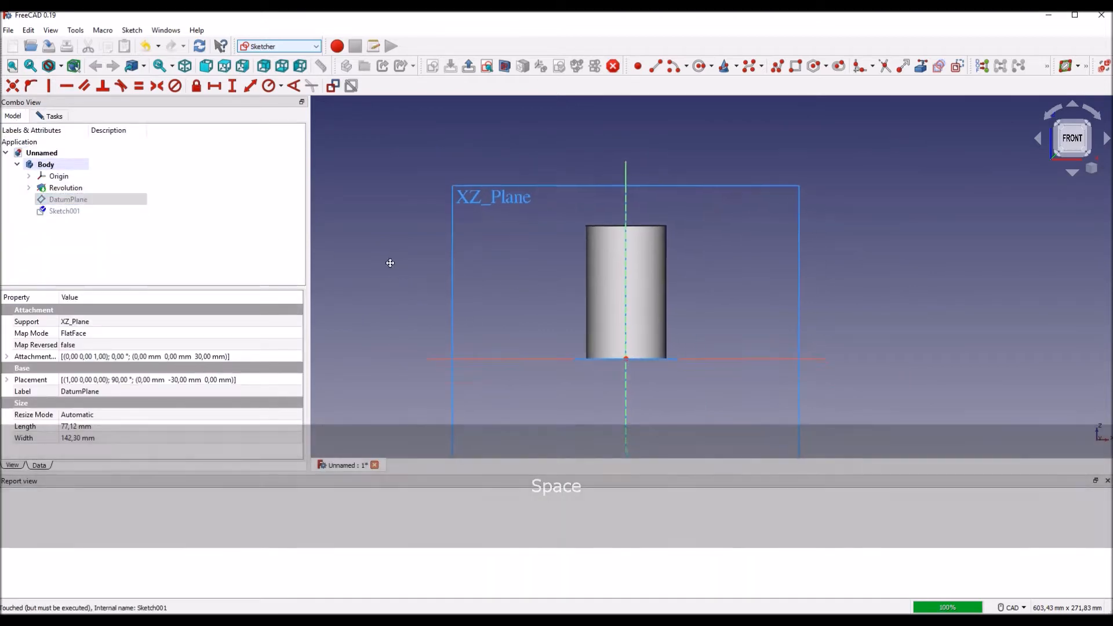
scroll(658, 256, up, 2)
middle_drag(658, 256, 768, 255)
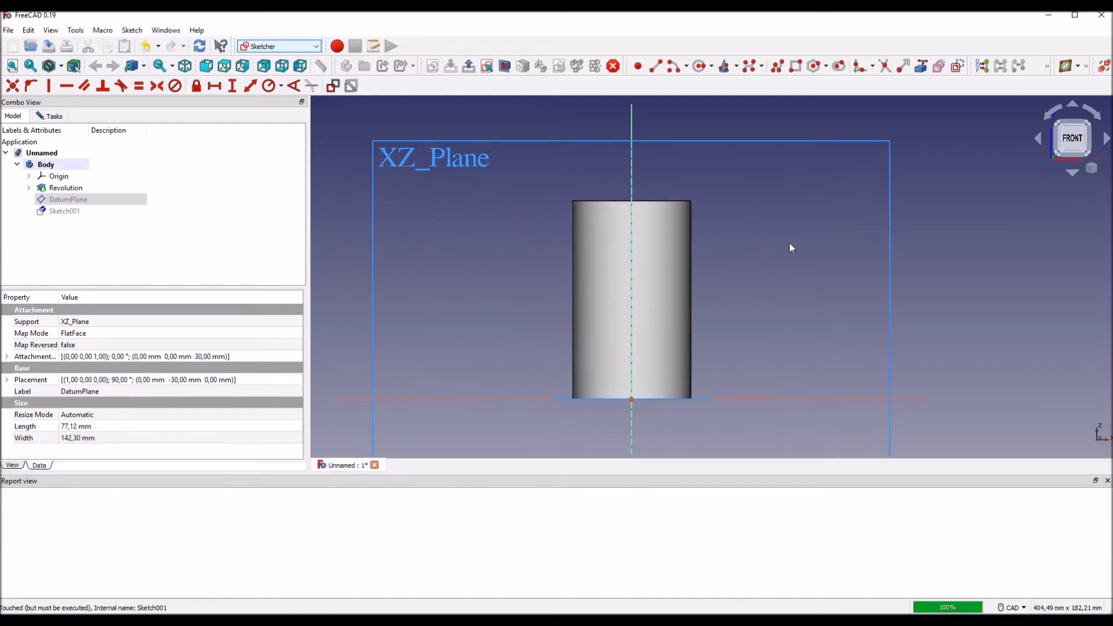
Step: Link the cup's top rim edge and its vertical seam edge into the sketch as external geometry
click(922, 69)
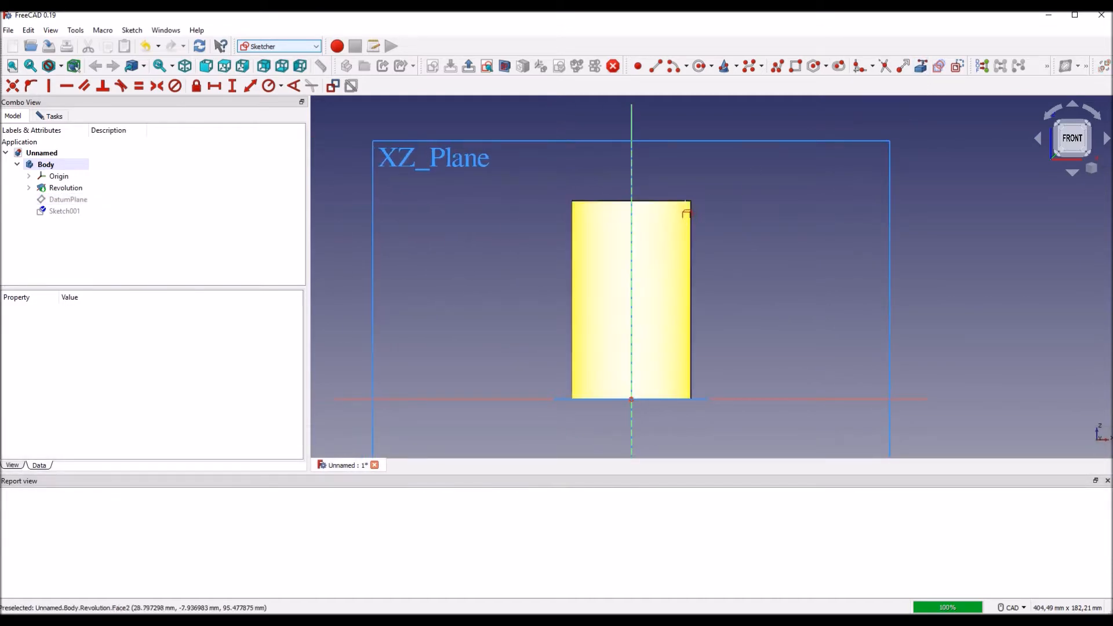
click(680, 200)
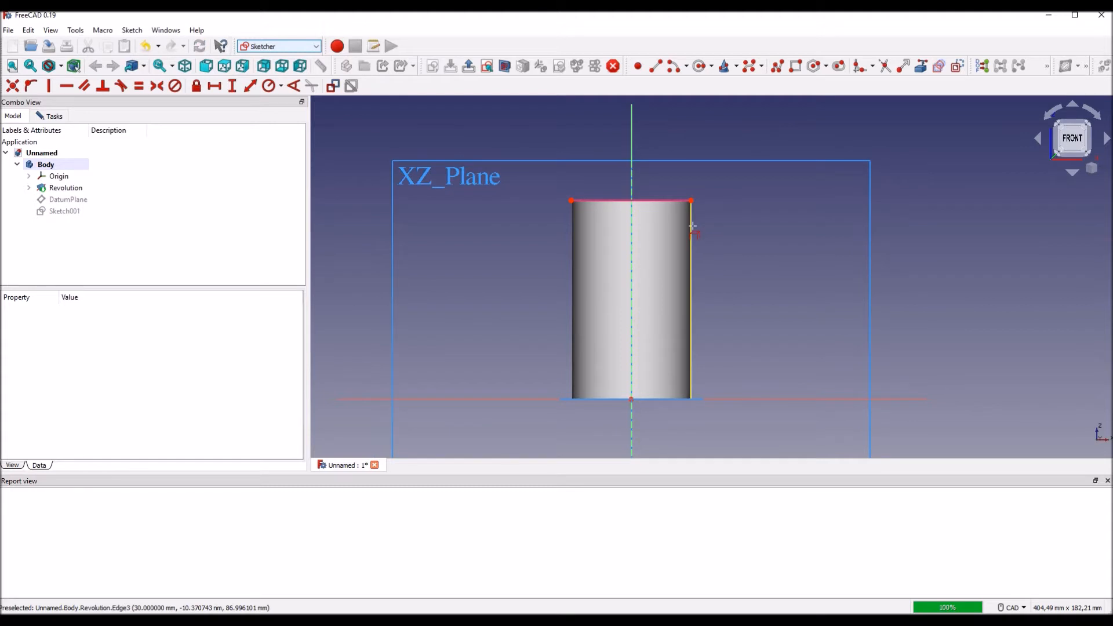
click(694, 232)
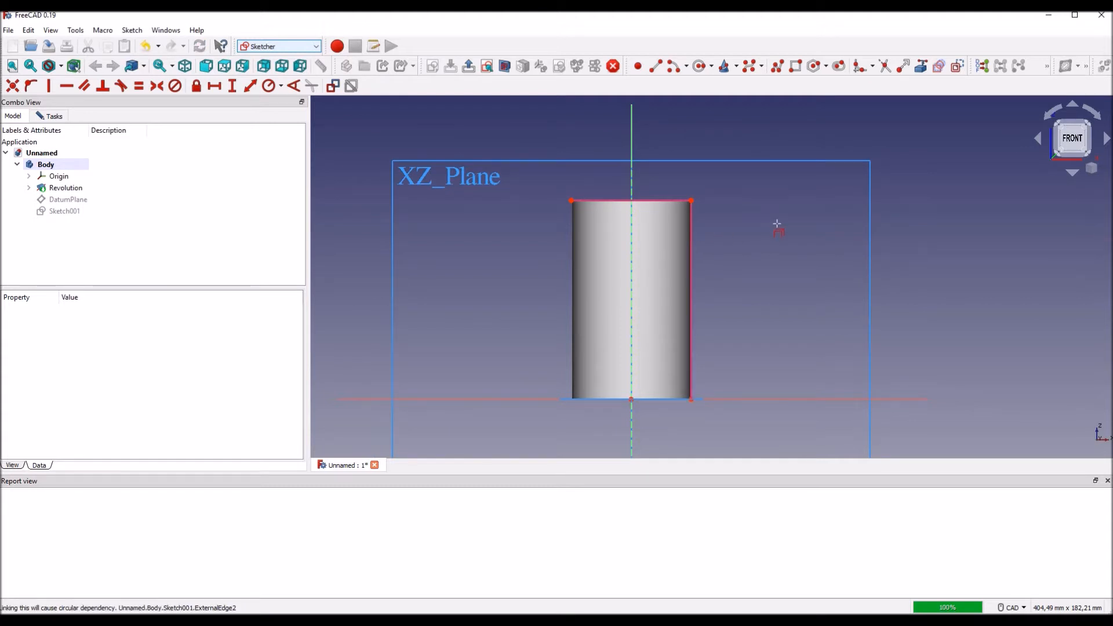
Step: Show the datum plane again while keeping the sketch open
click(81, 199)
key(space)
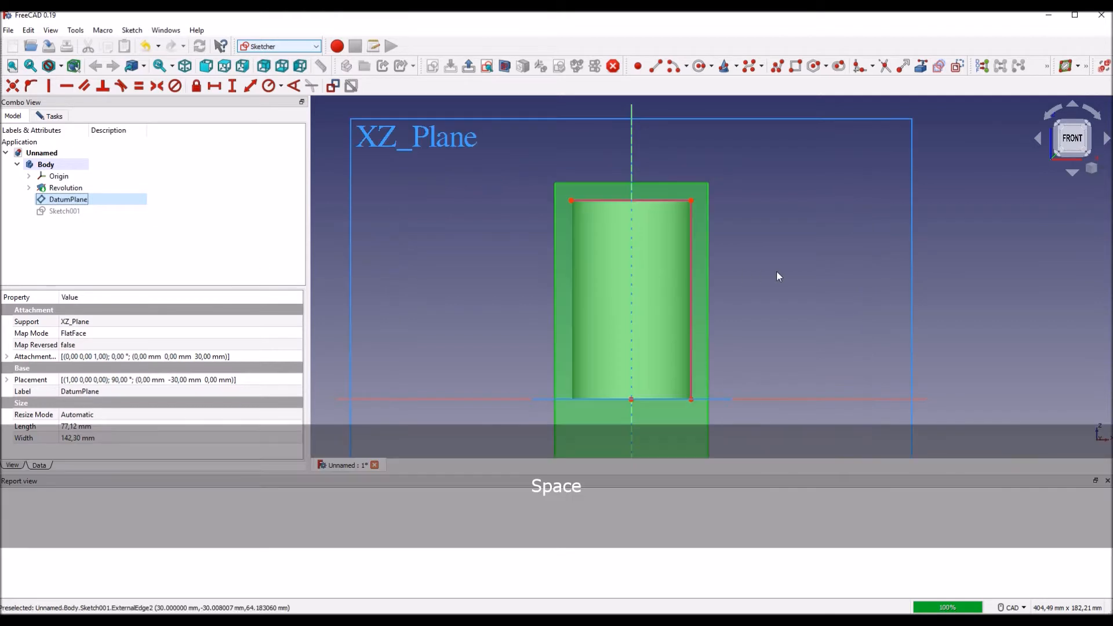
scroll(758, 311, down, 1)
middle_drag(758, 311, 752, 295)
scroll(756, 291, up, 1)
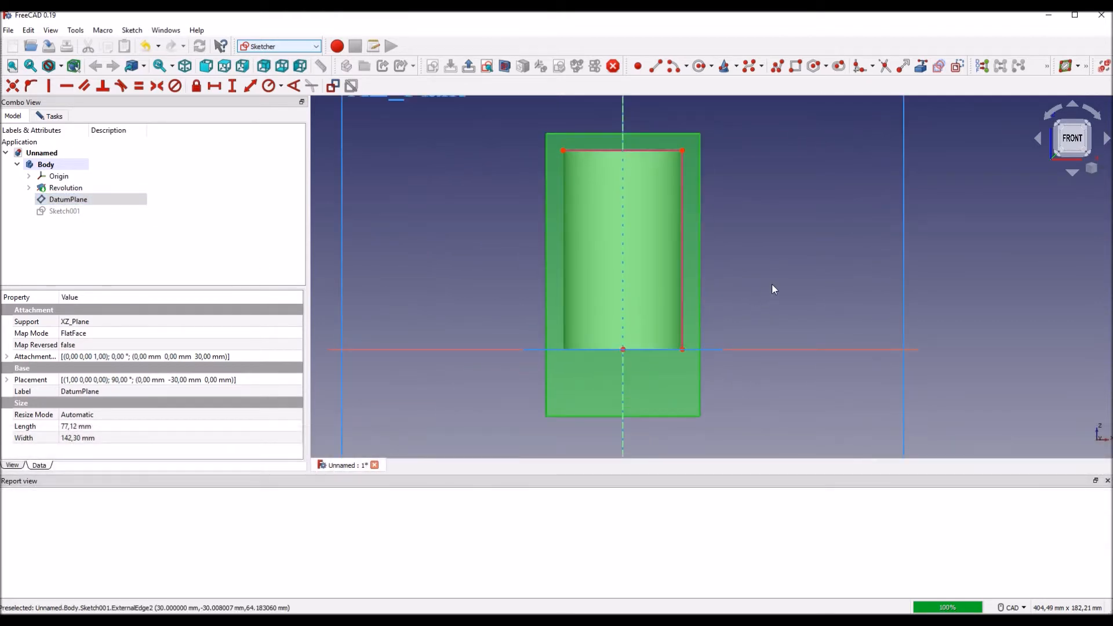
middle_drag(772, 284, 776, 298)
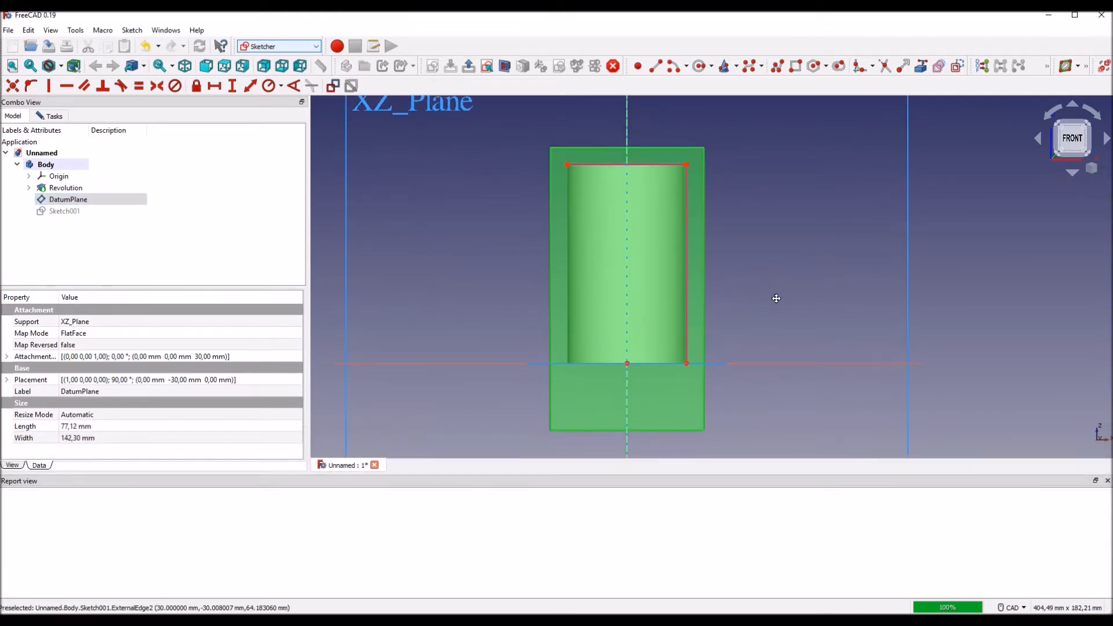
Step: Draw four hexagons centred on the vertical axis, a larger one just above the base and three of about 5 mm radius above it
click(814, 66)
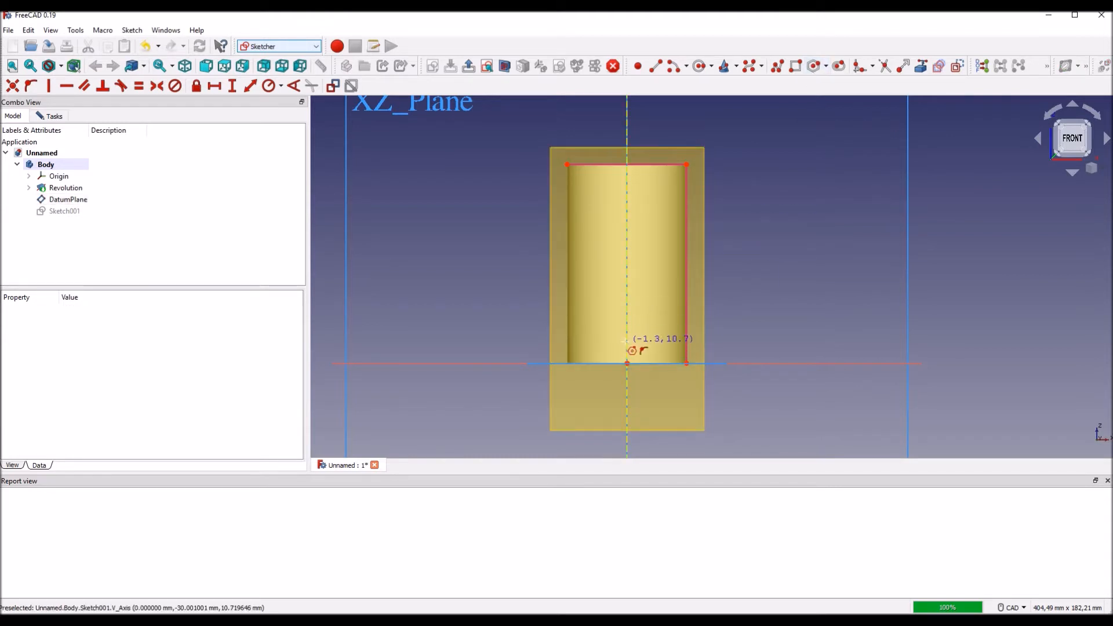
click(625, 342)
click(640, 339)
scroll(676, 335, up, 2)
click(599, 299)
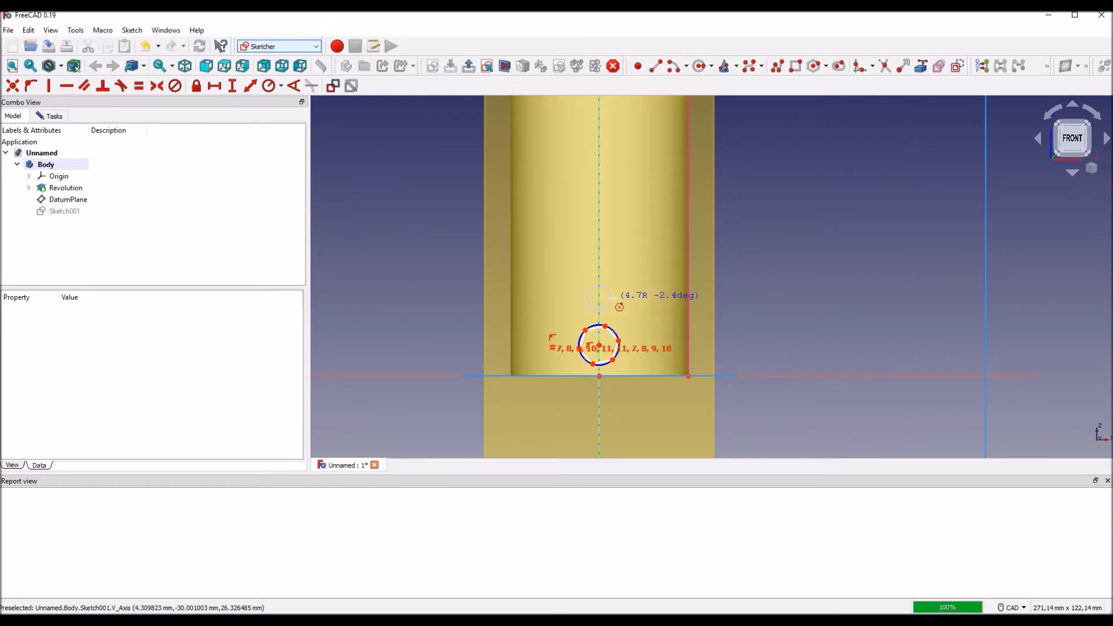
click(612, 297)
click(598, 265)
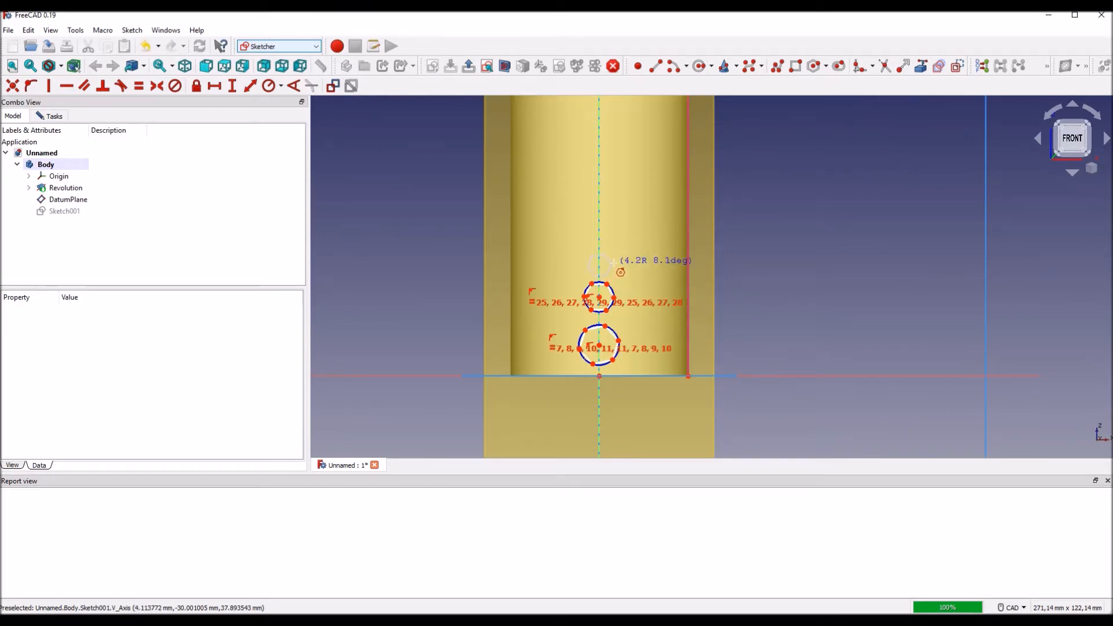
click(613, 265)
click(599, 231)
click(614, 229)
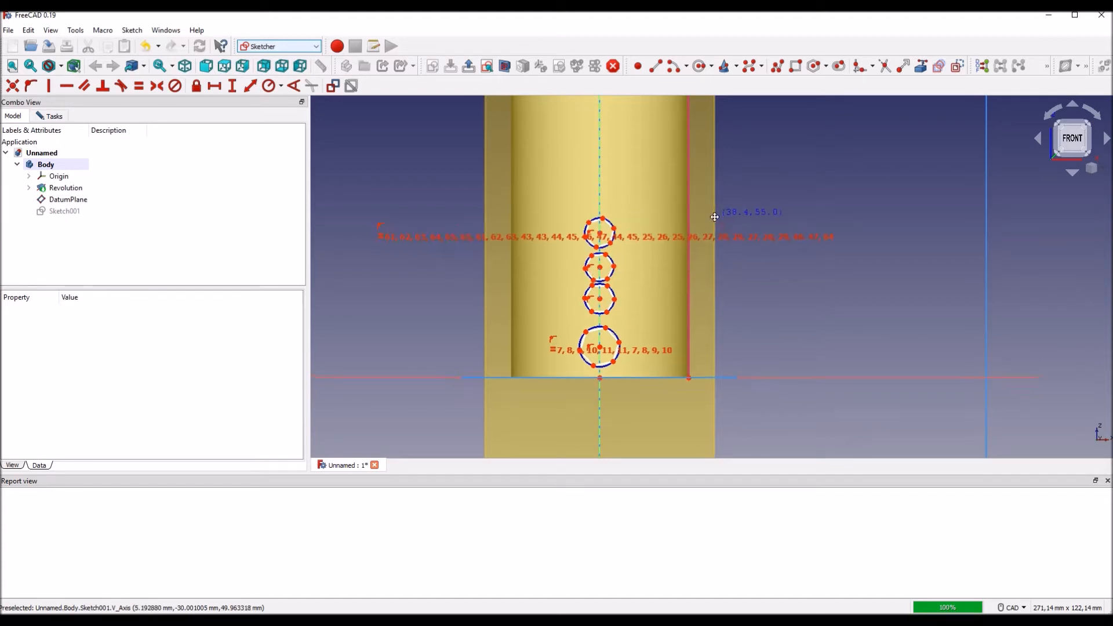
Step: Continue the column along the vertical axis up to the rim with five more hexagons, shrinking from about 5 mm to about 3 mm radius
middle_drag(713, 212, 734, 263)
click(618, 244)
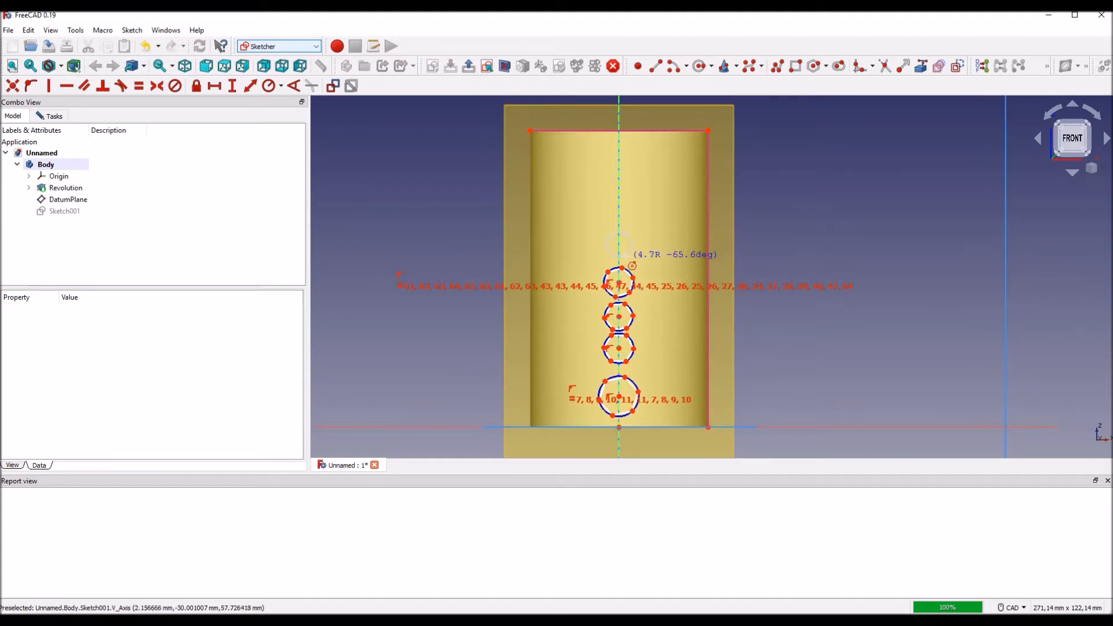
click(632, 254)
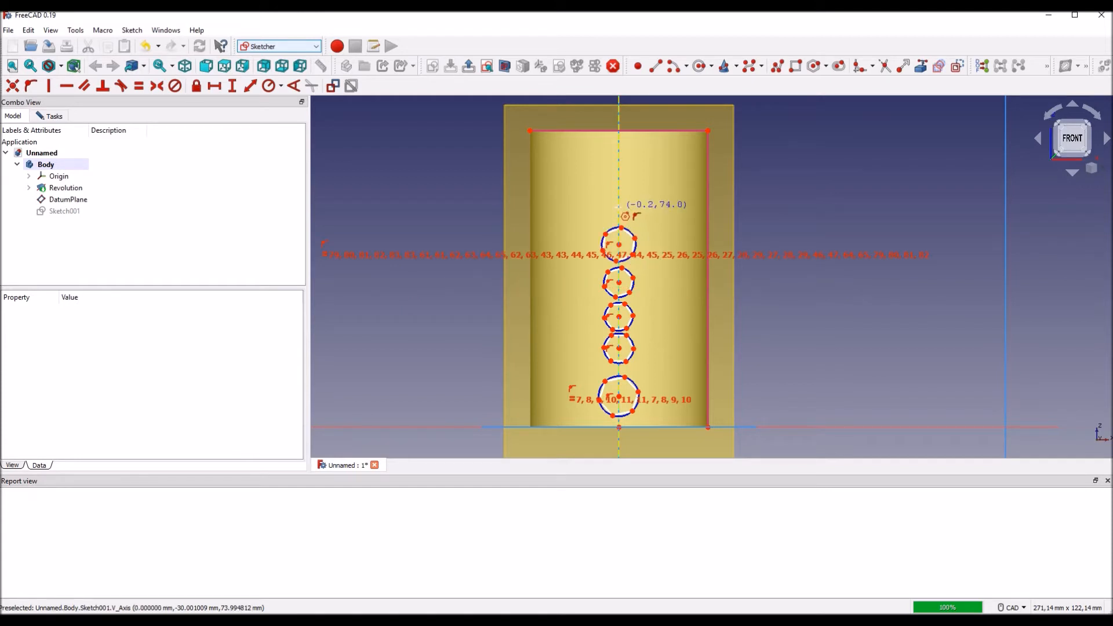
click(618, 208)
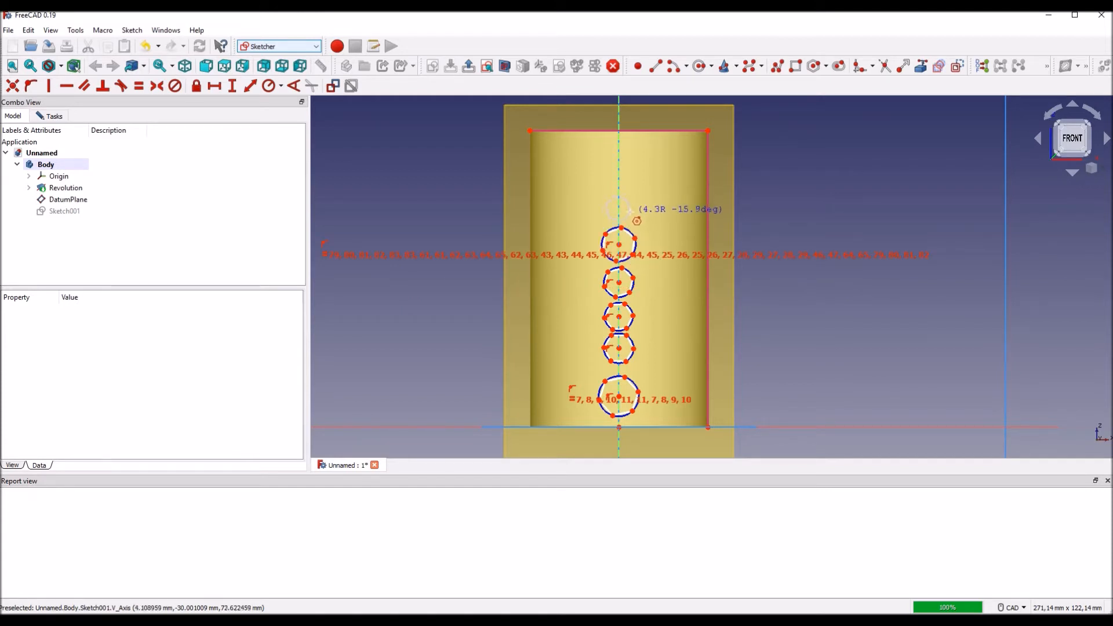
click(632, 214)
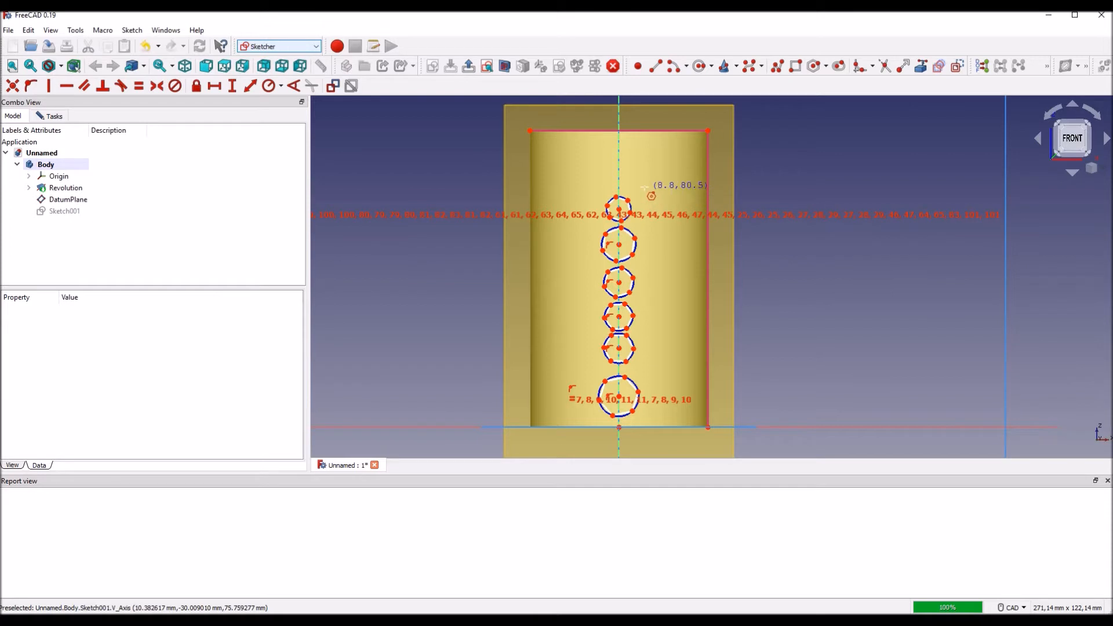
click(618, 181)
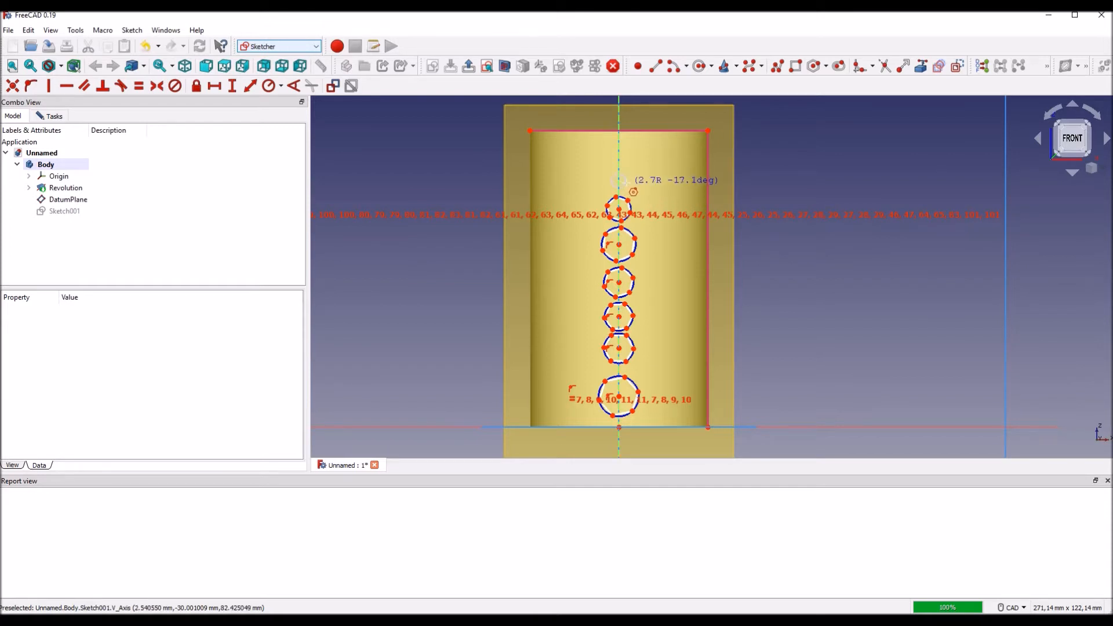
click(626, 184)
click(619, 161)
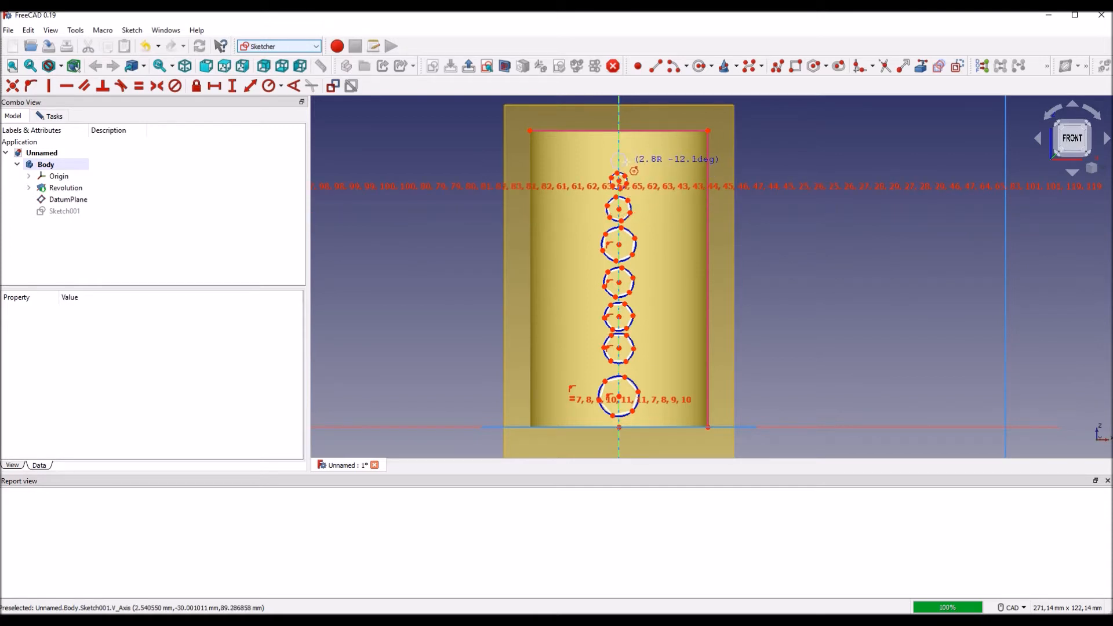
click(627, 157)
click(619, 141)
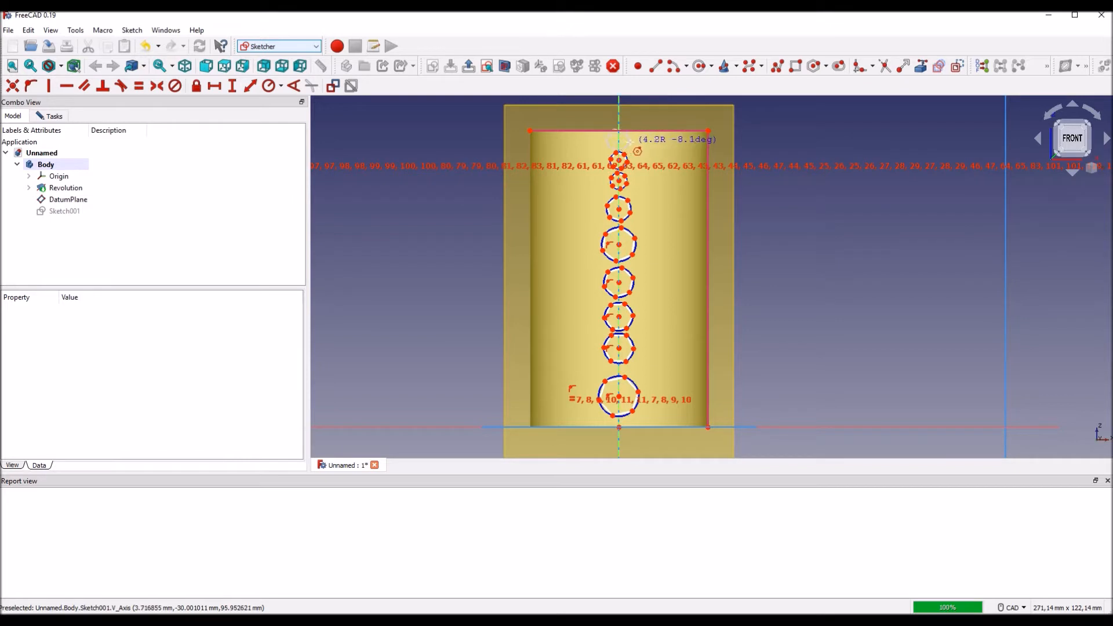
click(650, 160)
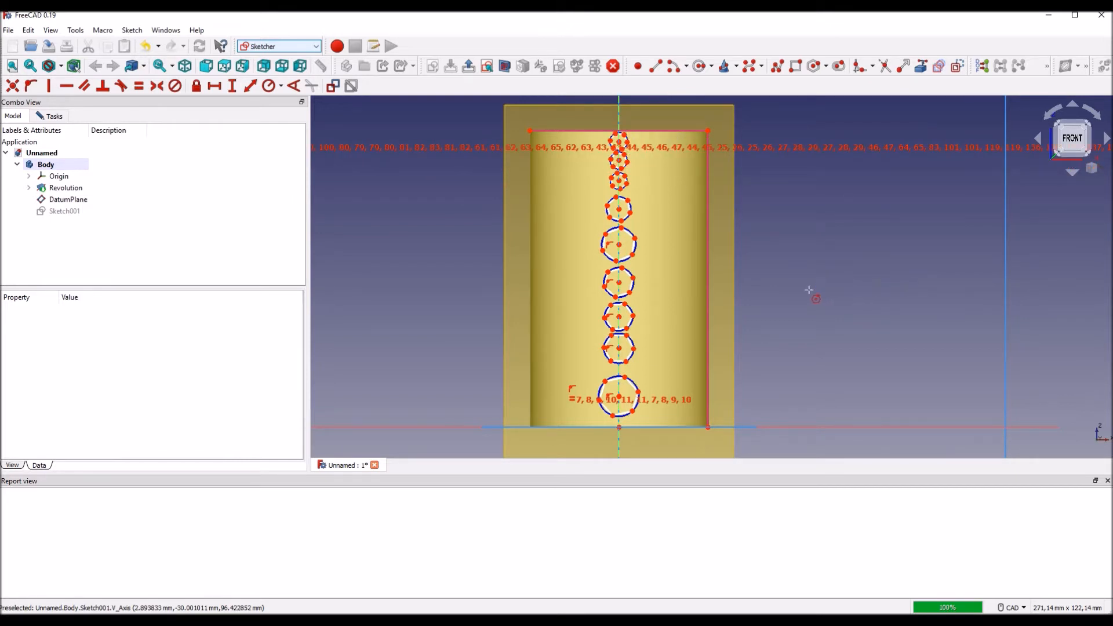
Step: Constrain the radius of the circle around the lowest hexagon to 5 mm
middle_drag(679, 375, 660, 333)
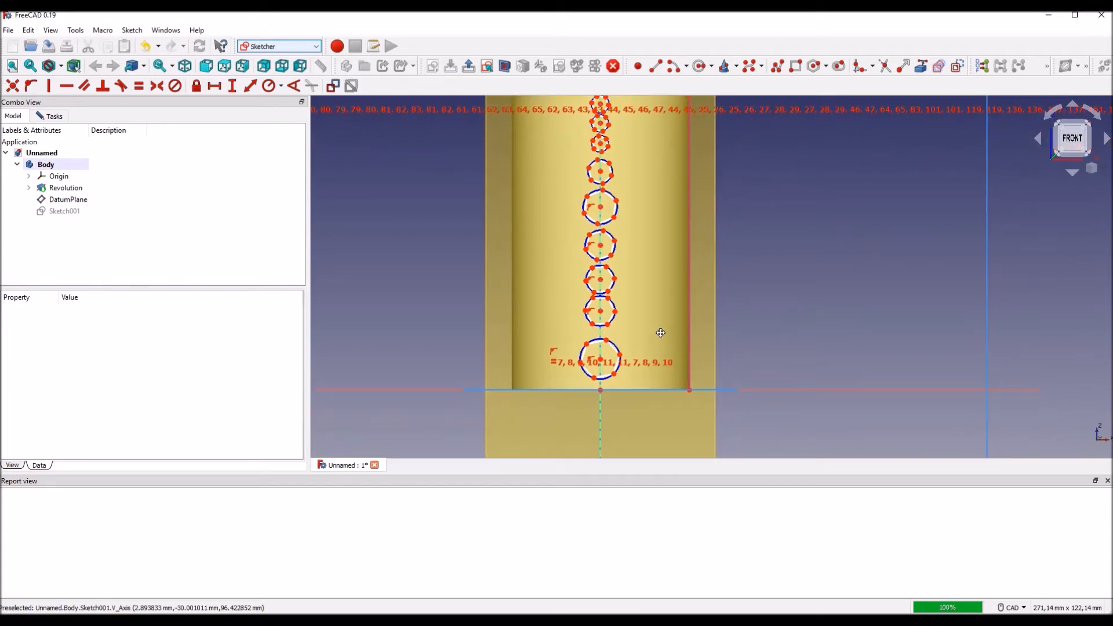
scroll(662, 338, up, 5)
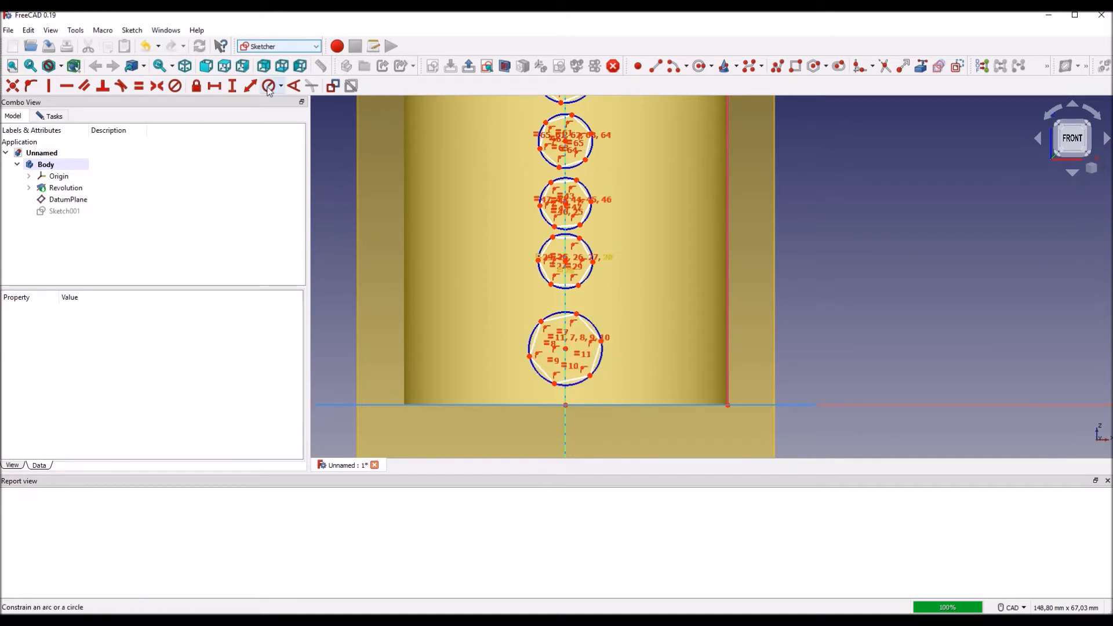
click(644, 312)
text(5)
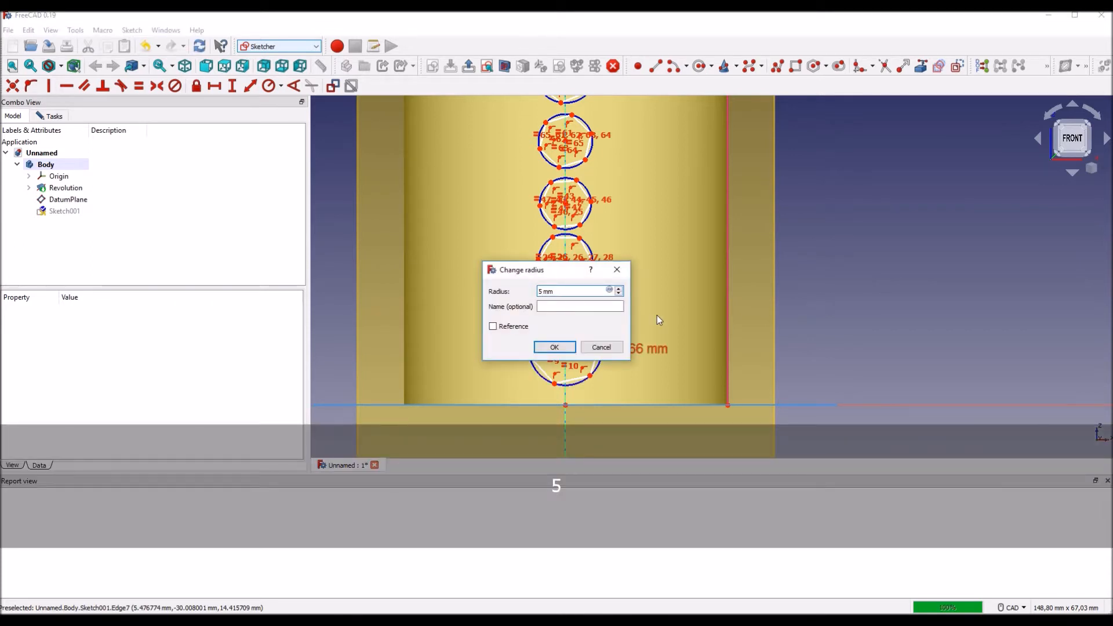
key(Return)
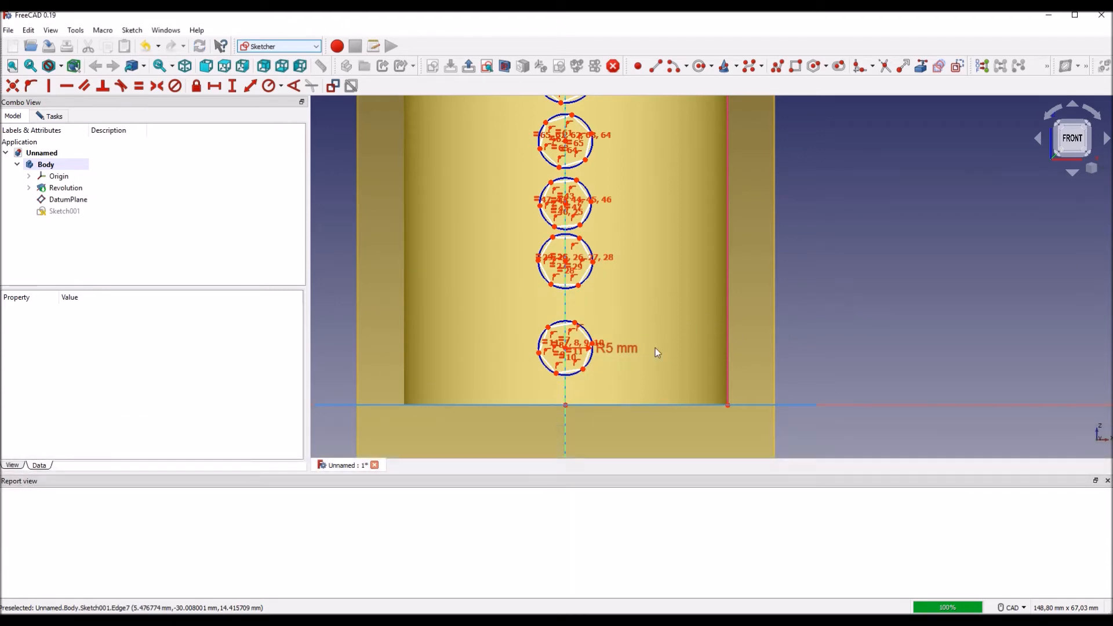
scroll(588, 374, up, 1)
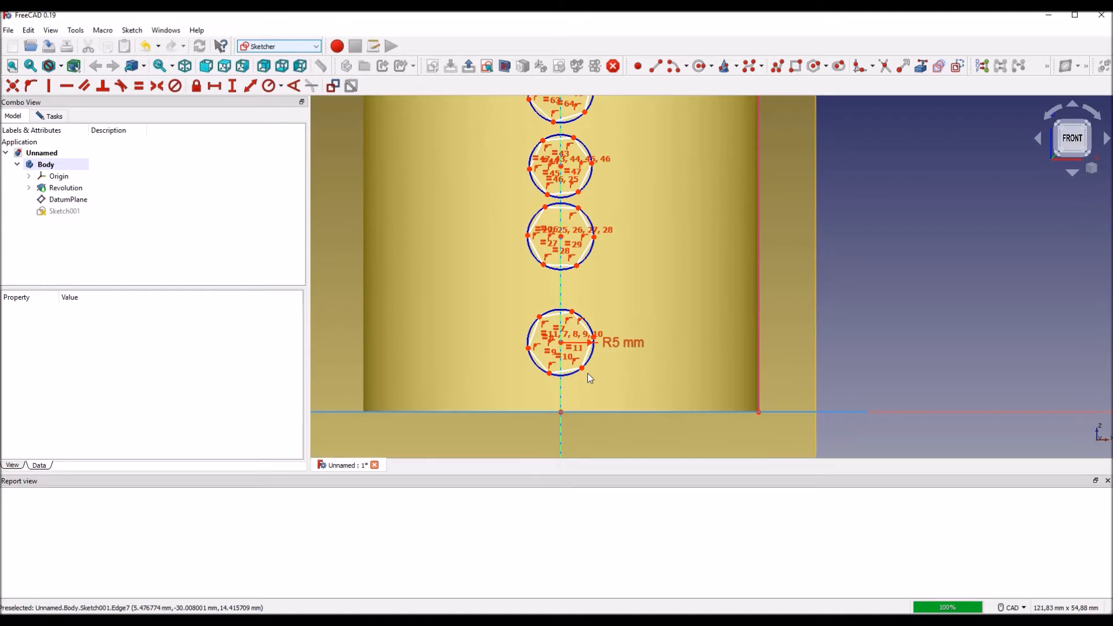
click(589, 326)
click(593, 246)
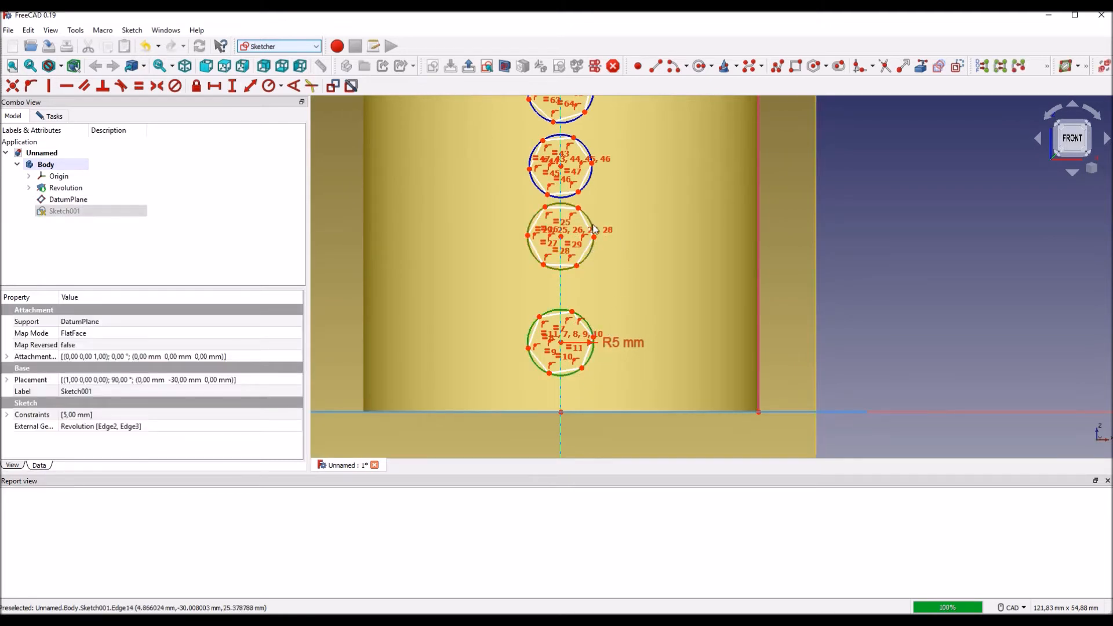
click(590, 179)
scroll(589, 179, down, 2)
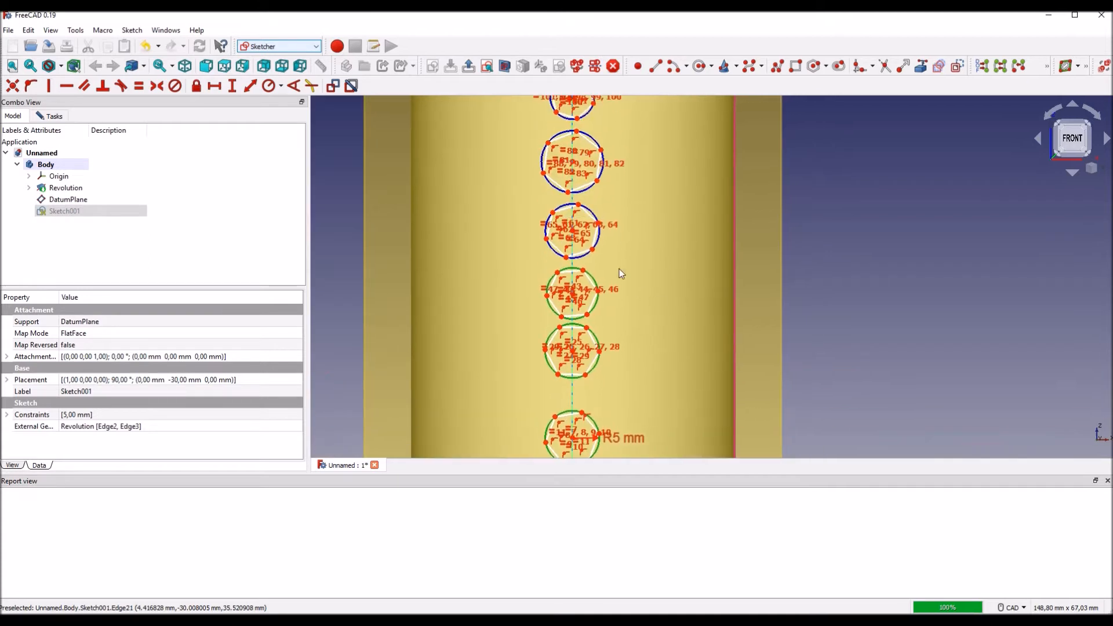
click(599, 238)
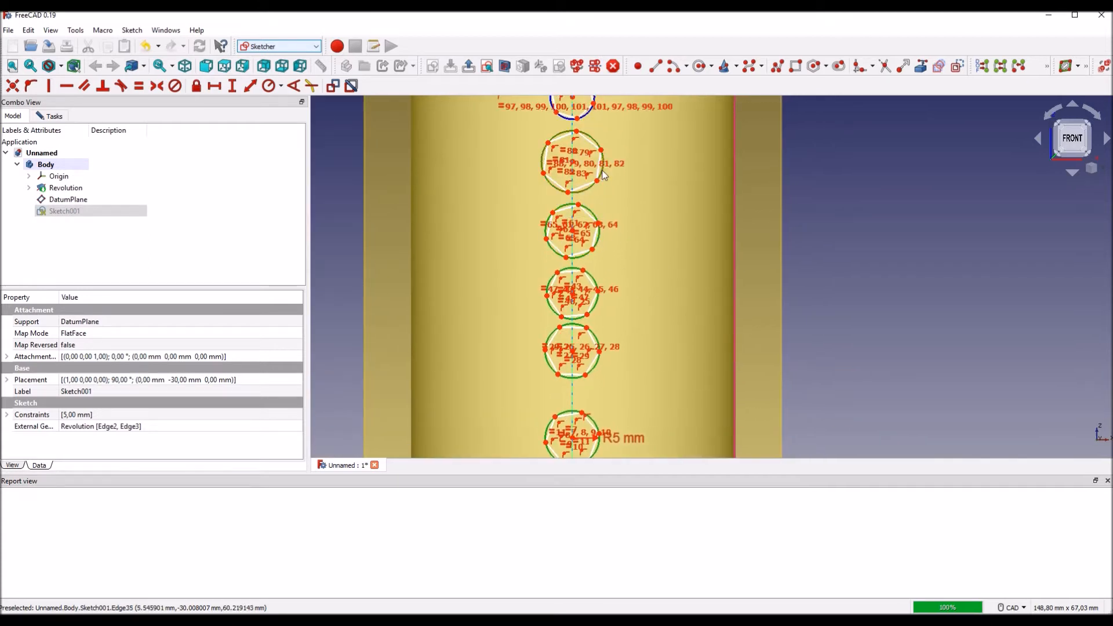
scroll(602, 169, down, 2)
click(595, 202)
scroll(597, 203, down, 2)
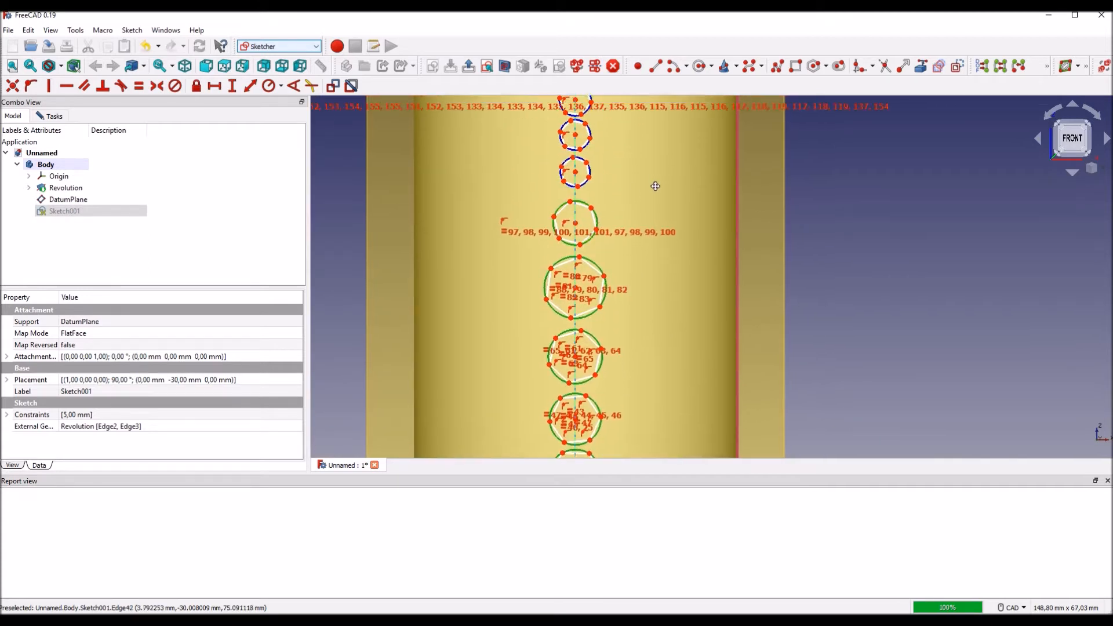
click(592, 228)
click(592, 193)
key(c)
key(m)
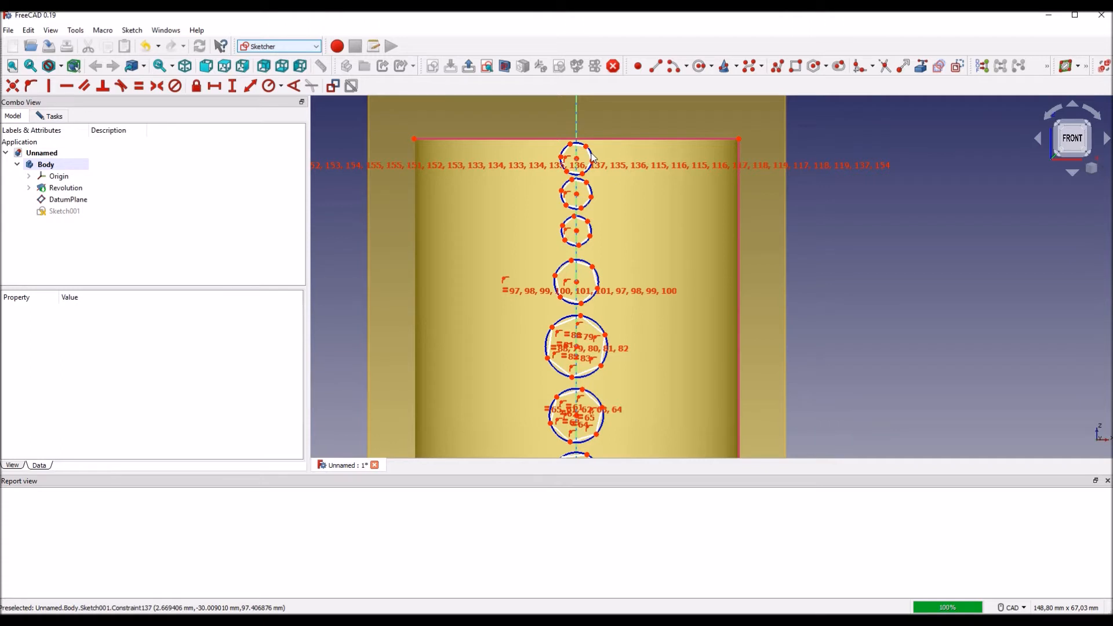
Step: Constrain the circumscribed circles of all nine hexagons in the column to equal radius
scroll(592, 157, up, 2)
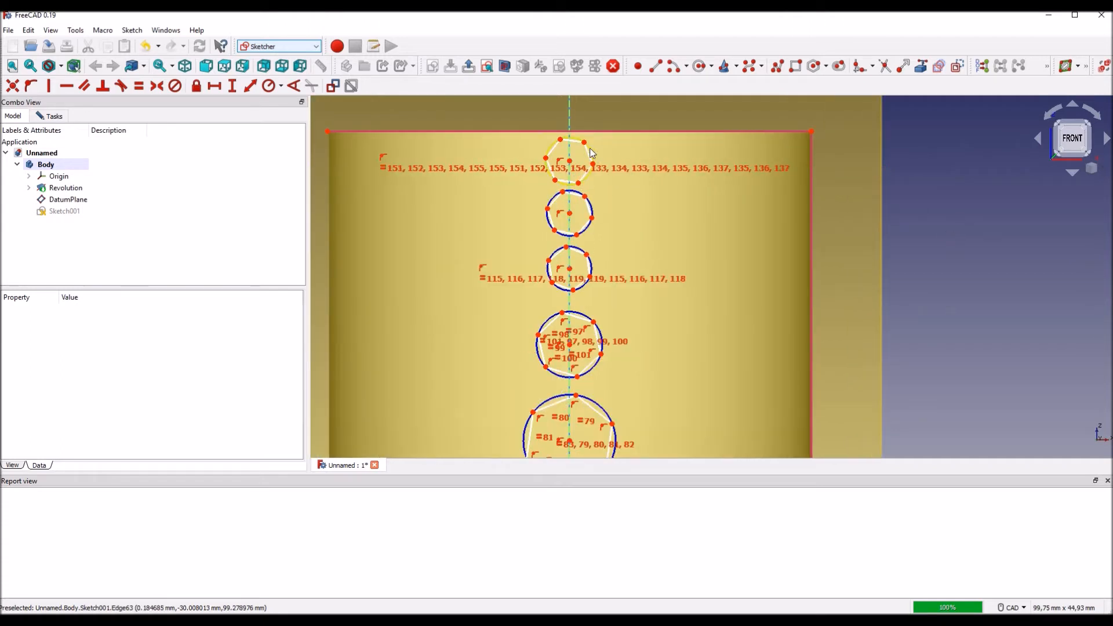
click(589, 155)
click(593, 210)
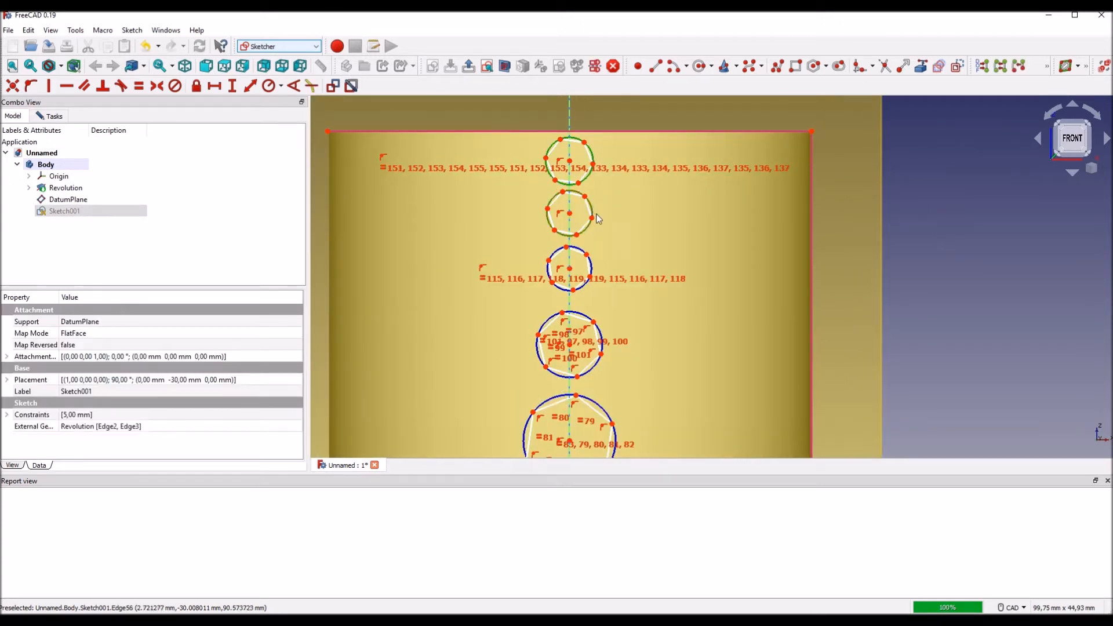
click(578, 251)
click(583, 314)
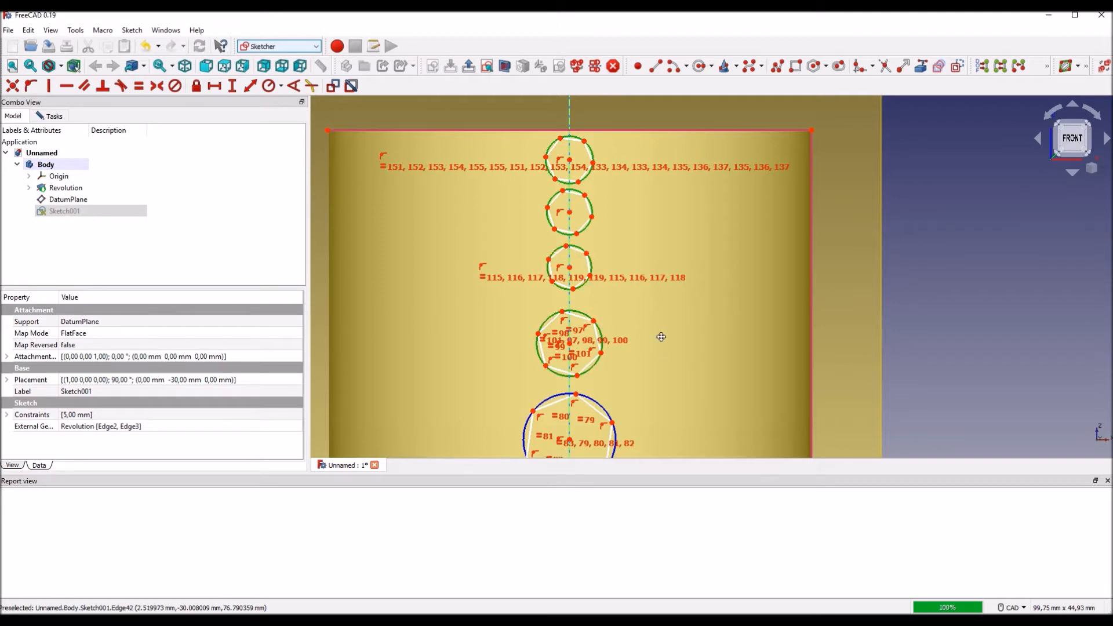
middle_drag(659, 346, 658, 210)
click(600, 269)
click(599, 385)
middle_drag(679, 379, 690, 184)
click(596, 295)
click(606, 387)
middle_drag(702, 381, 680, 262)
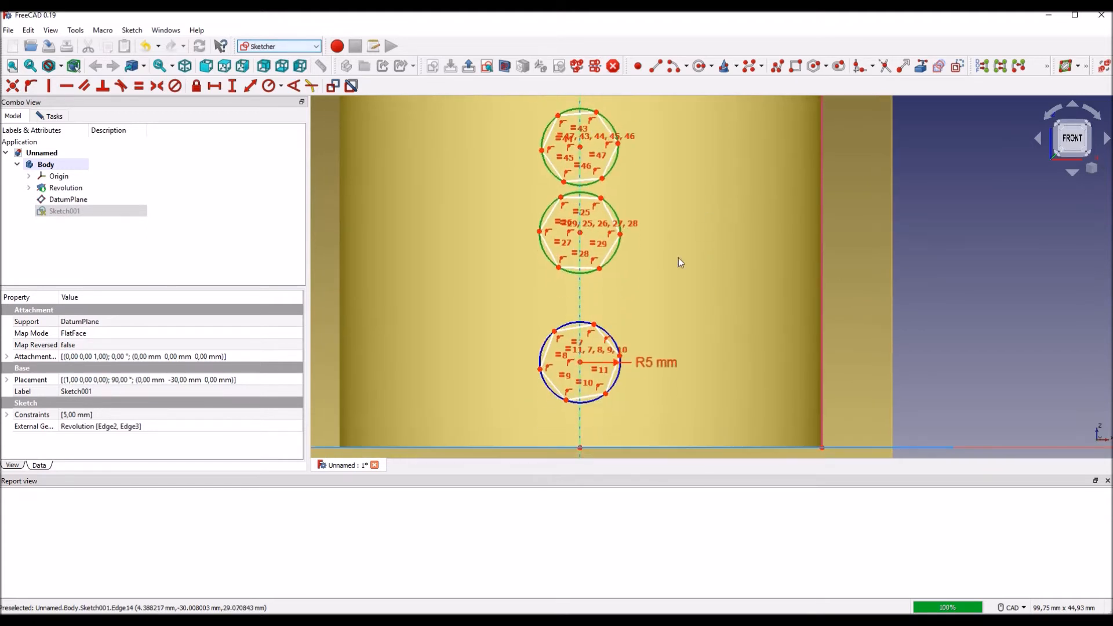
click(605, 335)
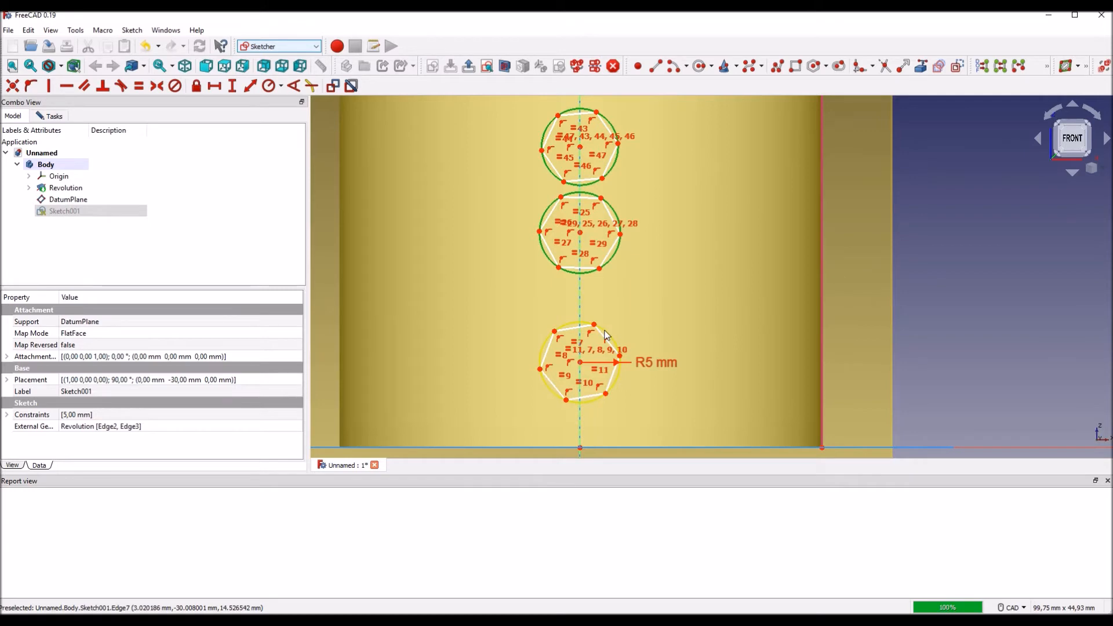
scroll(679, 319, down, 4)
middle_drag(833, 211, 805, 315)
scroll(805, 314, down, 3)
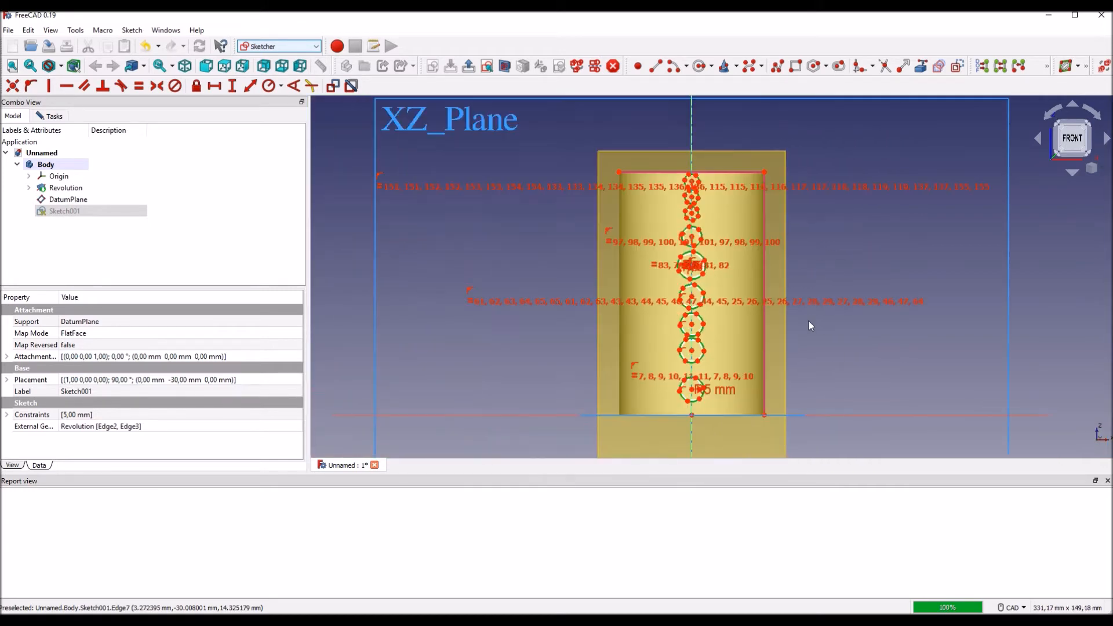
scroll(812, 325, up, 3)
scroll(807, 333, down, 1)
middle_drag(800, 340, 746, 327)
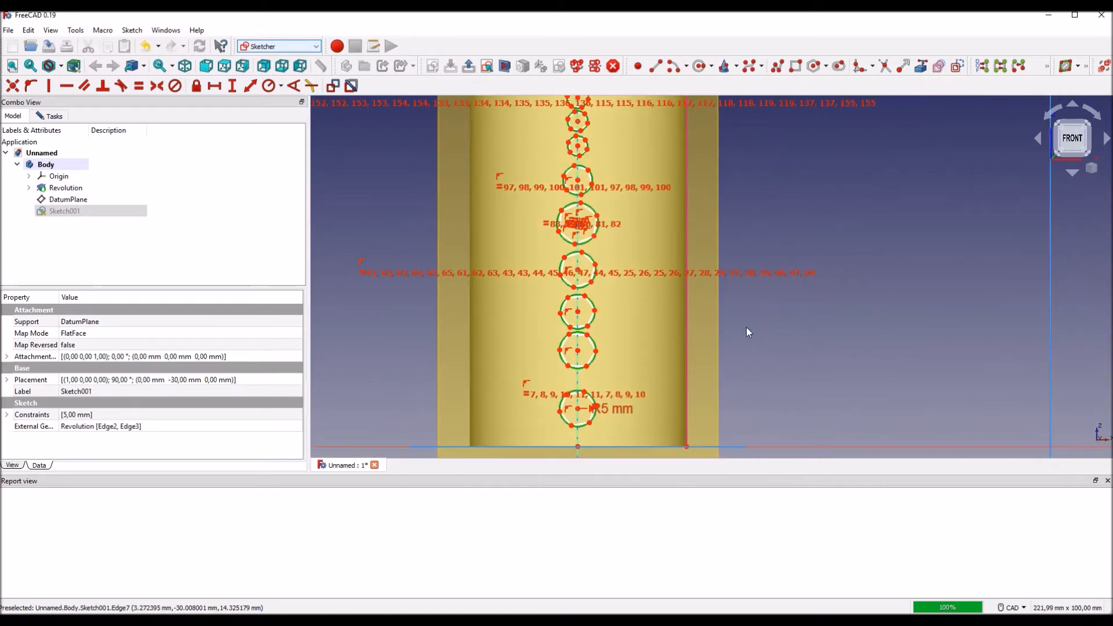
scroll(746, 327, down, 1)
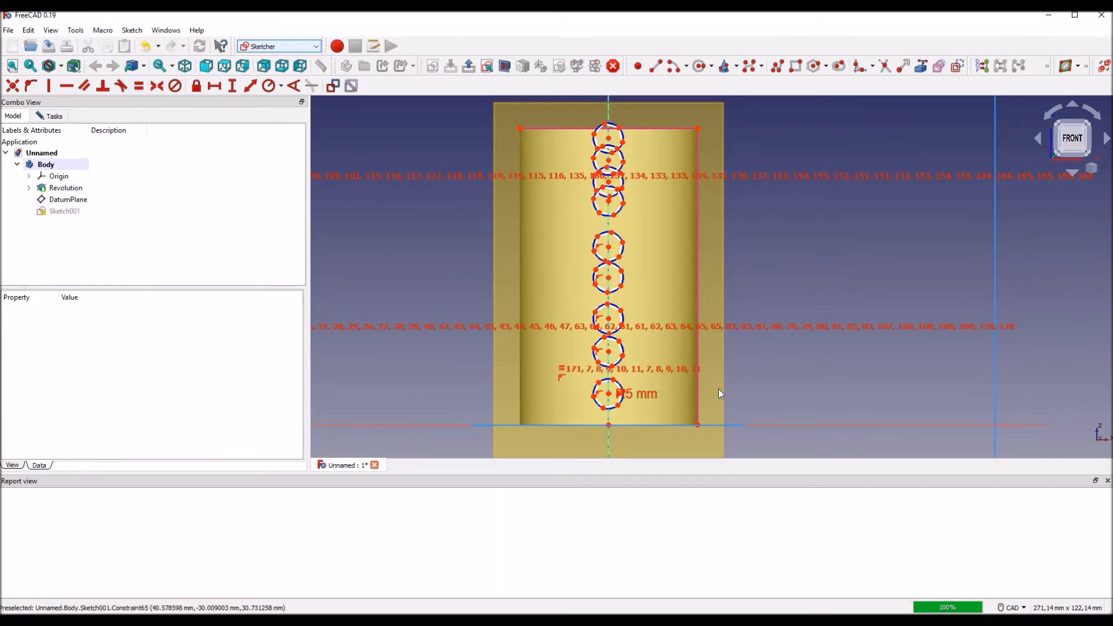
Step: Constrain the lower edge of every hexagon in the column to be parallel to the sketch's horizontal axis
scroll(715, 398, up, 6)
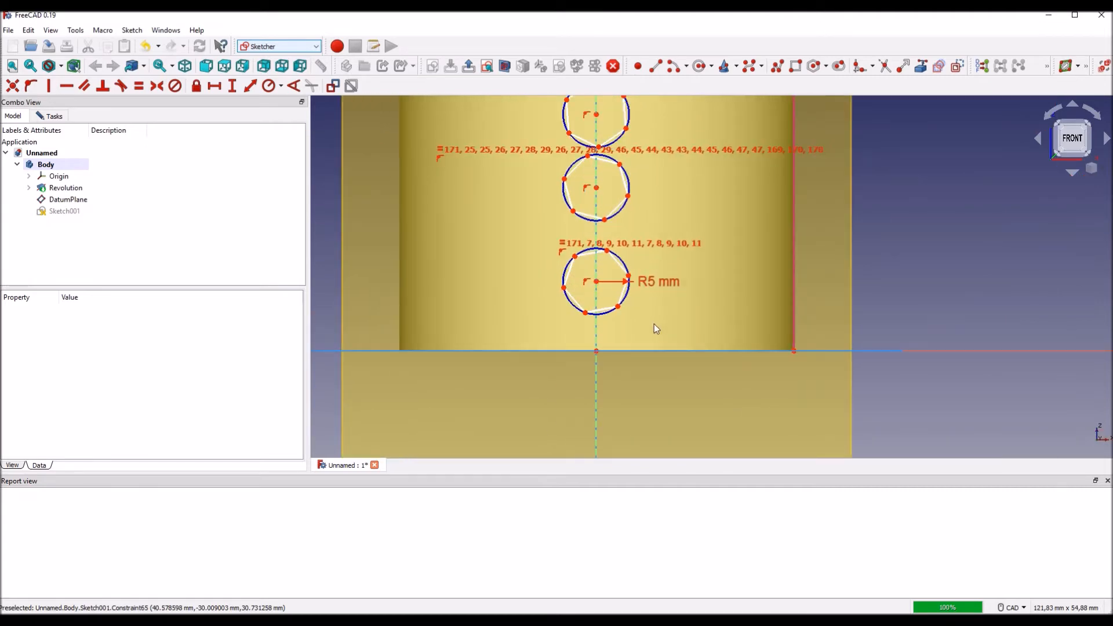
scroll(654, 325, up, 2)
middle_drag(653, 324, 652, 371)
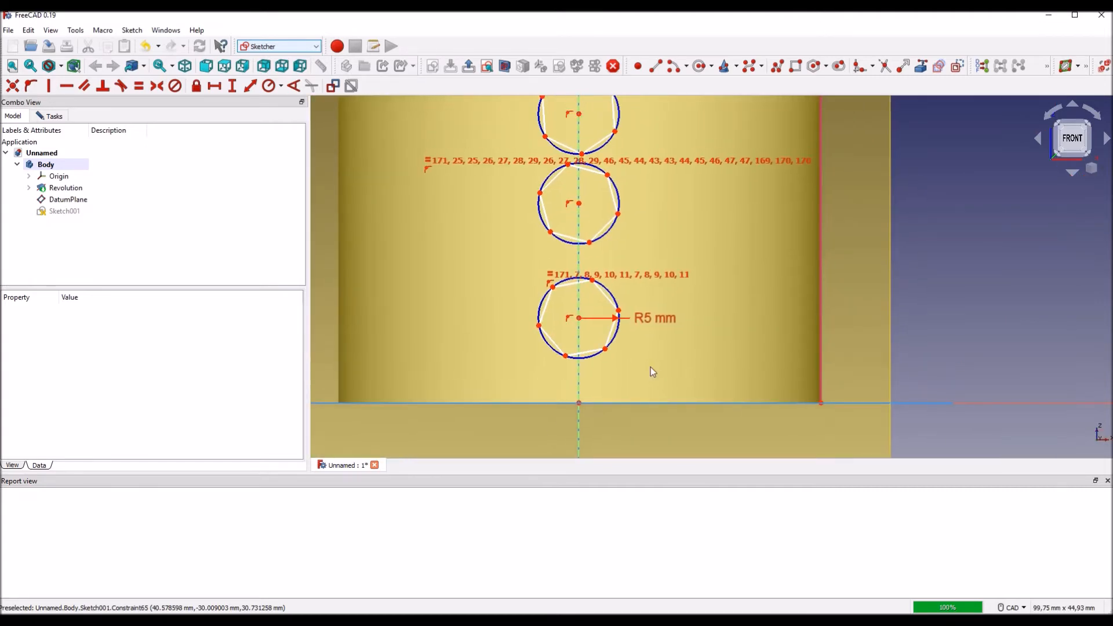
click(589, 355)
click(571, 238)
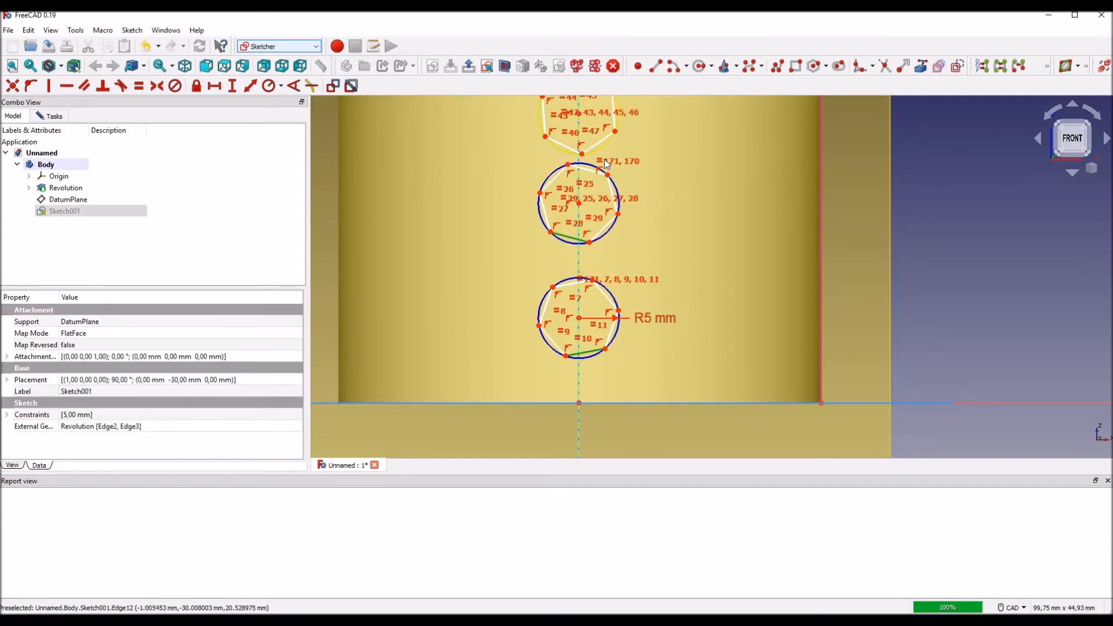
click(563, 145)
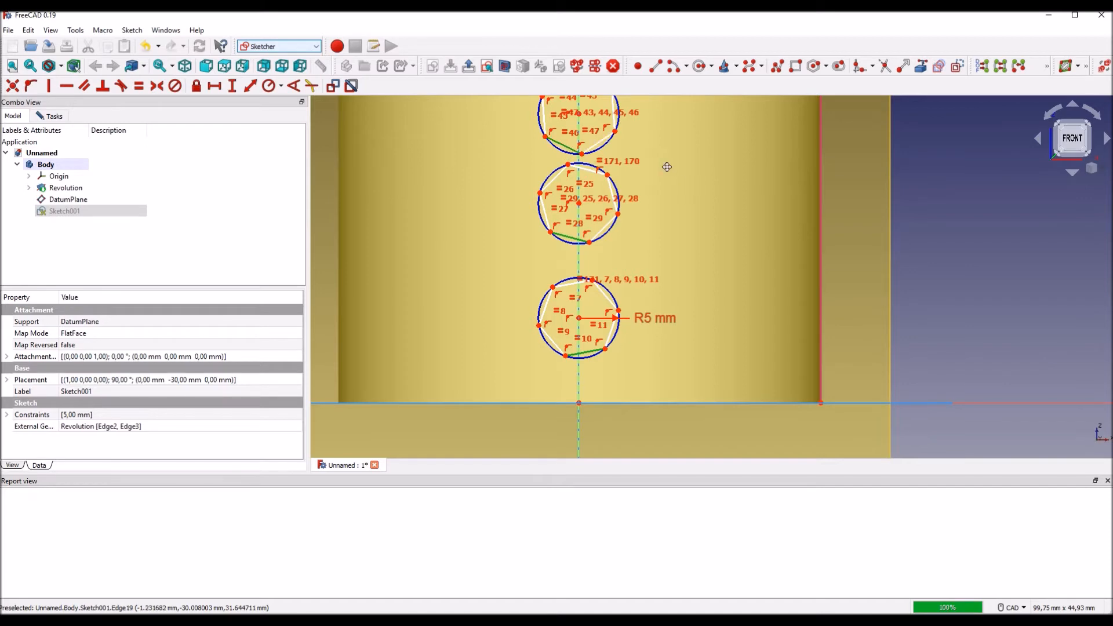
middle_drag(667, 168, 694, 347)
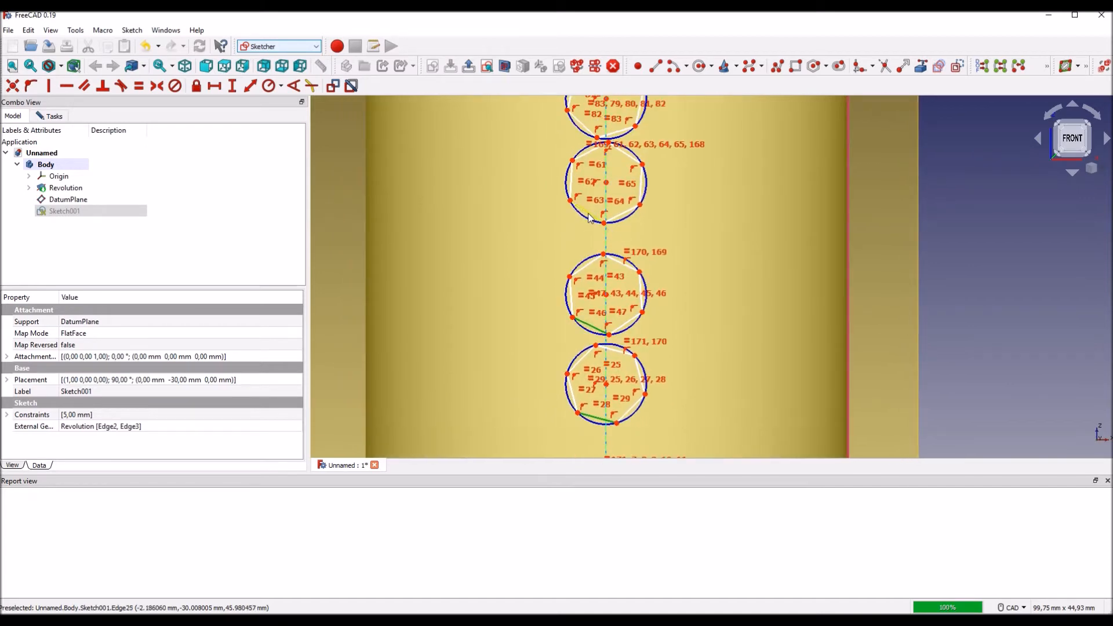
middle_drag(684, 193, 684, 316)
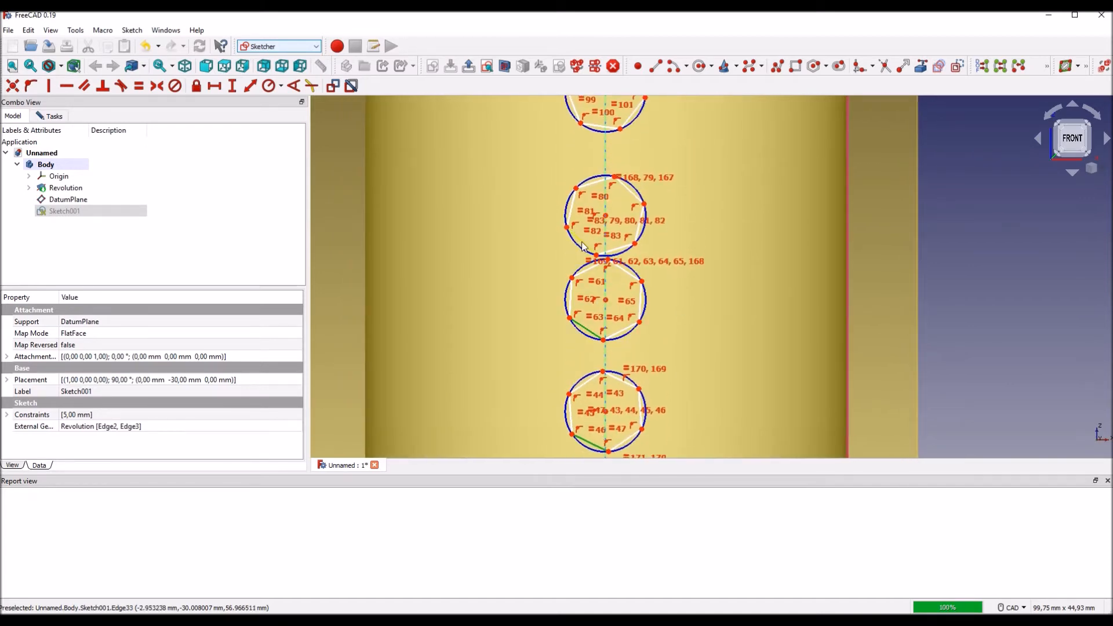
middle_drag(682, 140, 672, 241)
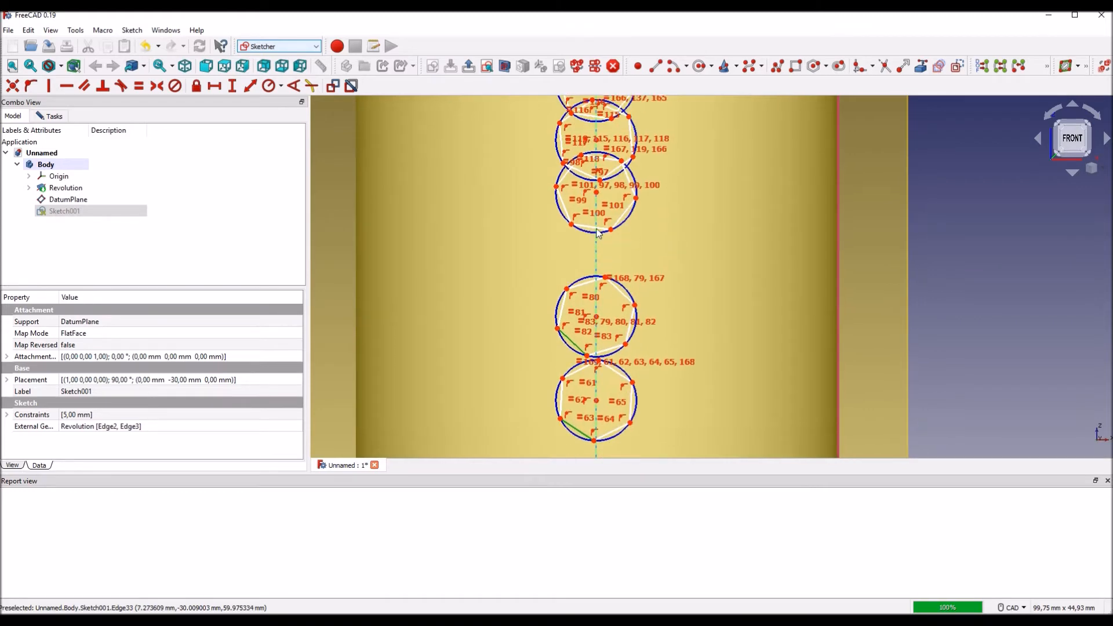
click(592, 227)
middle_drag(688, 197, 687, 264)
scroll(658, 259, up, 1)
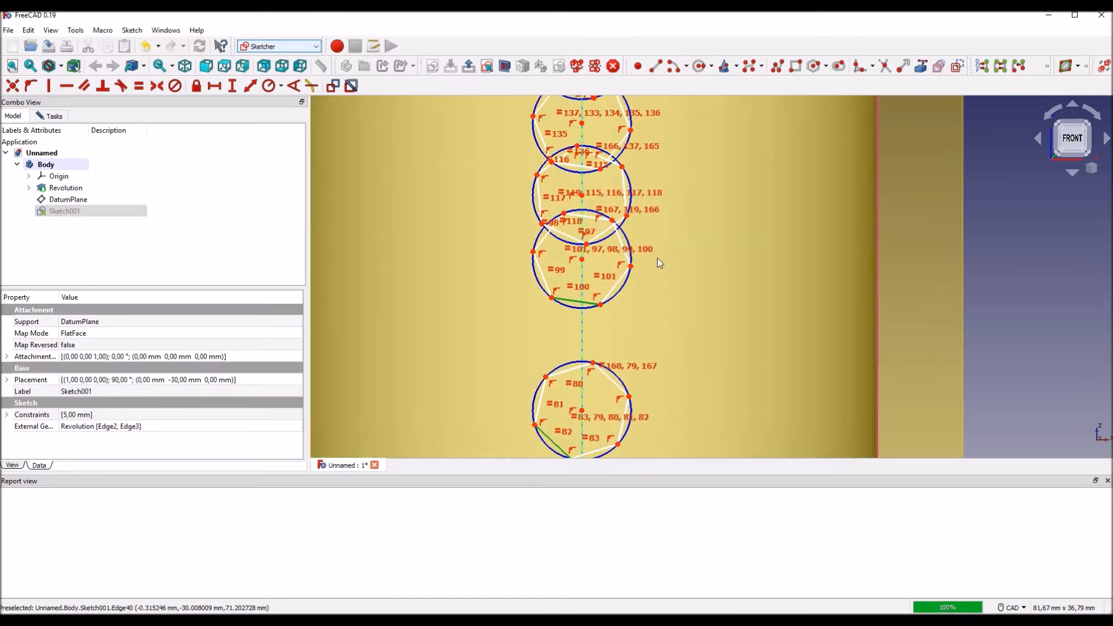
middle_drag(734, 168, 722, 250)
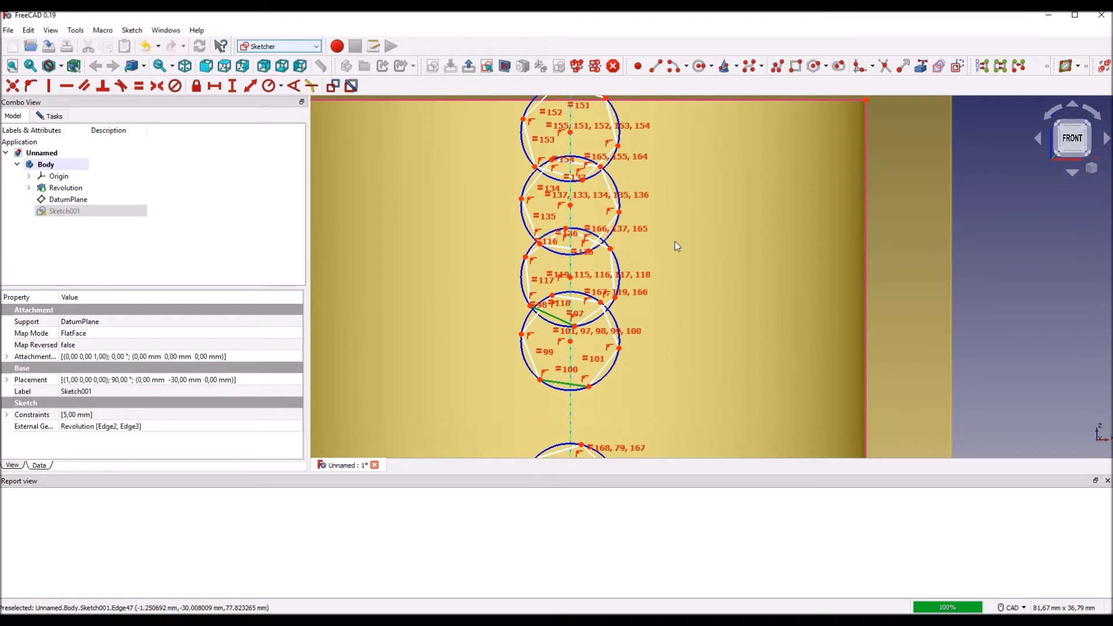
click(563, 253)
scroll(660, 200, up, 2)
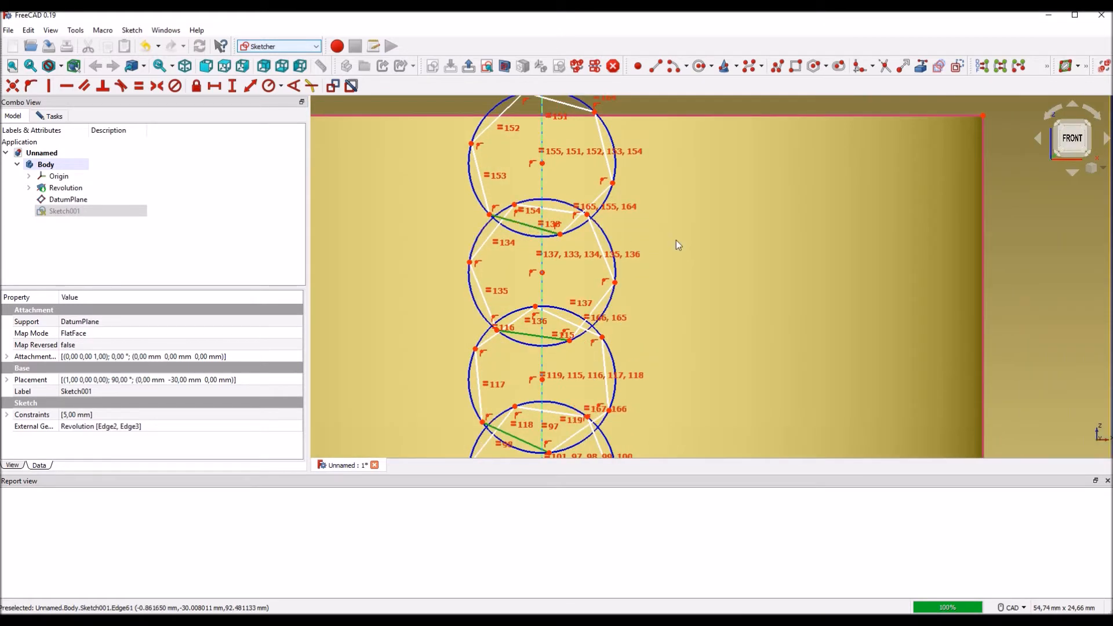
scroll(675, 240, down, 8)
middle_drag(812, 290, 739, 179)
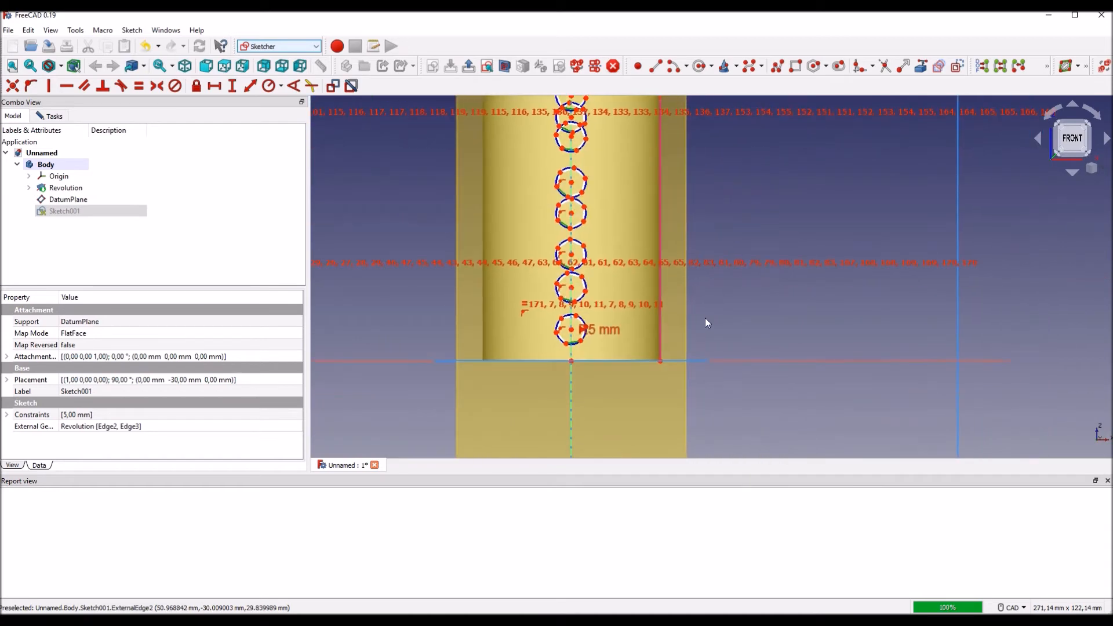
scroll(705, 319, up, 2)
click(757, 381)
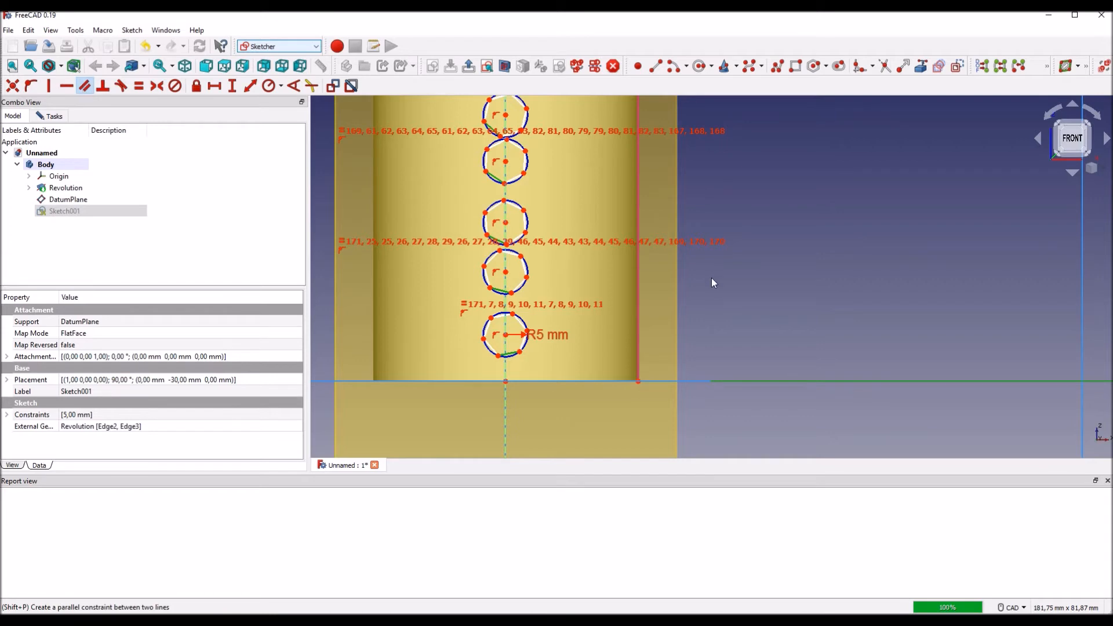
mouse_move(741, 276)
middle_down()
mouse_move(806, 326)
mouse_move(755, 284)
mouse_move(704, 296)
mouse_move(768, 305)
middle_up()
scroll(806, 326, down, 1)
scroll(806, 326, down, 1)
scroll(703, 296, up, 3)
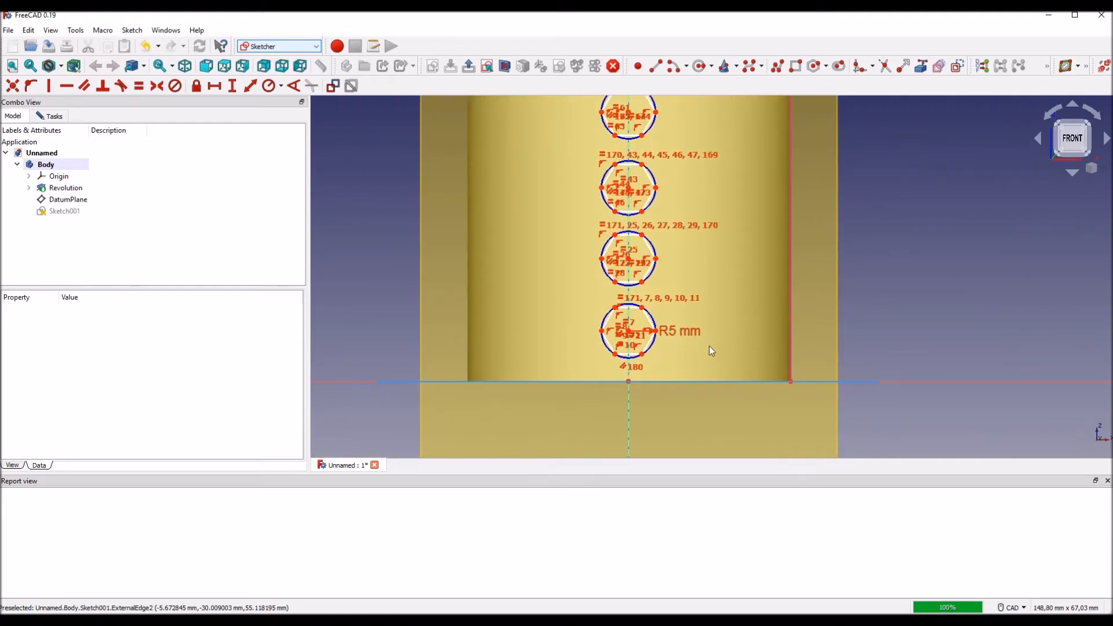
Step: Move the 5 mm radius dimension label clear of the lowest hexagon, above and beside it
scroll(694, 376, up, 1)
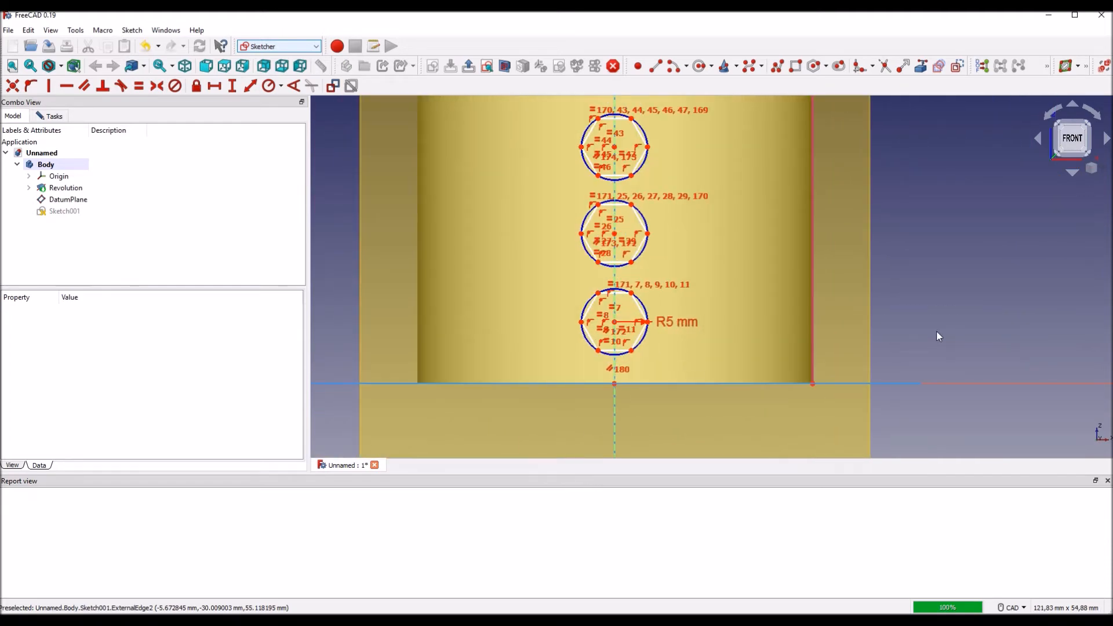
scroll(936, 337, up, 1)
click(615, 327)
drag(606, 325, 671, 269)
click(961, 306)
Step: Constrain the lowest hexagon's centre 10 mm vertically above the sketch origin and move the dimension label clear of the hexagon
middle_drag(630, 411, 704, 395)
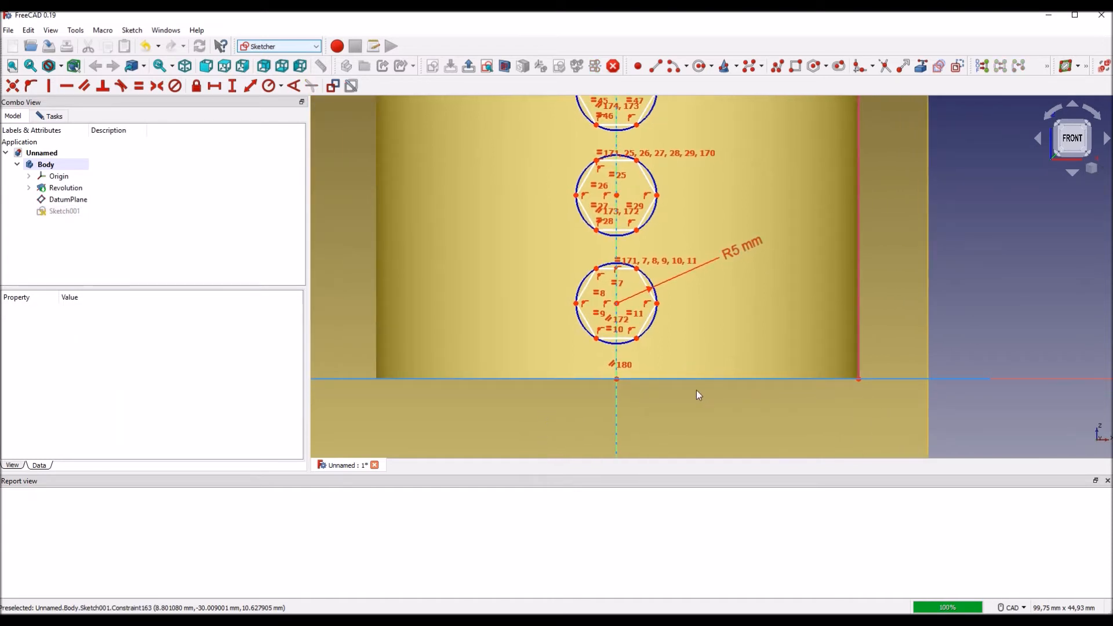
click(617, 379)
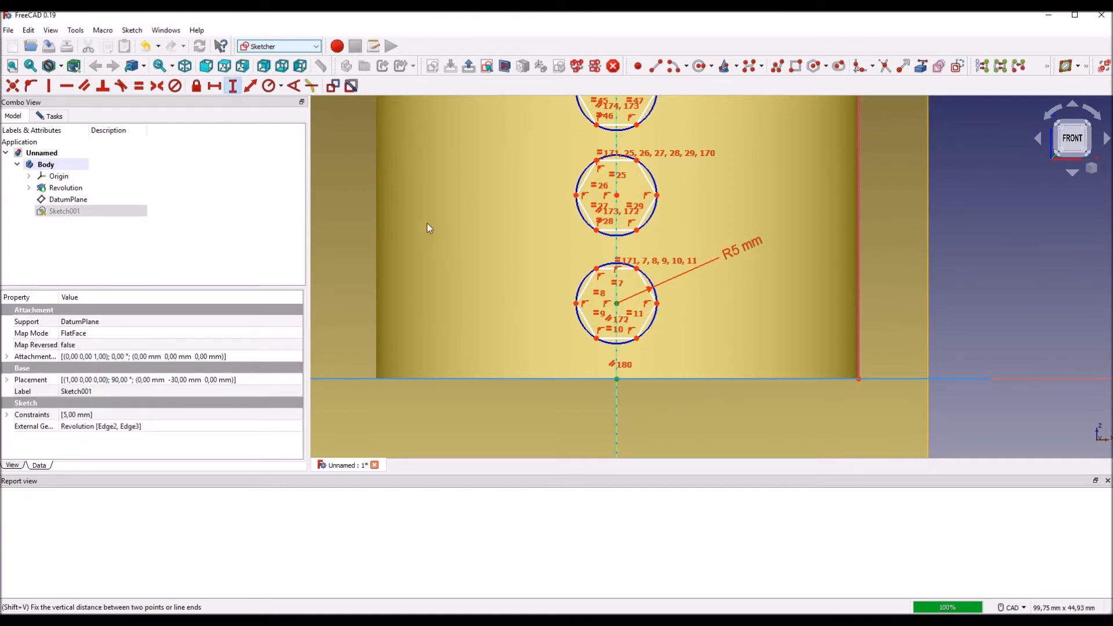
text(10)
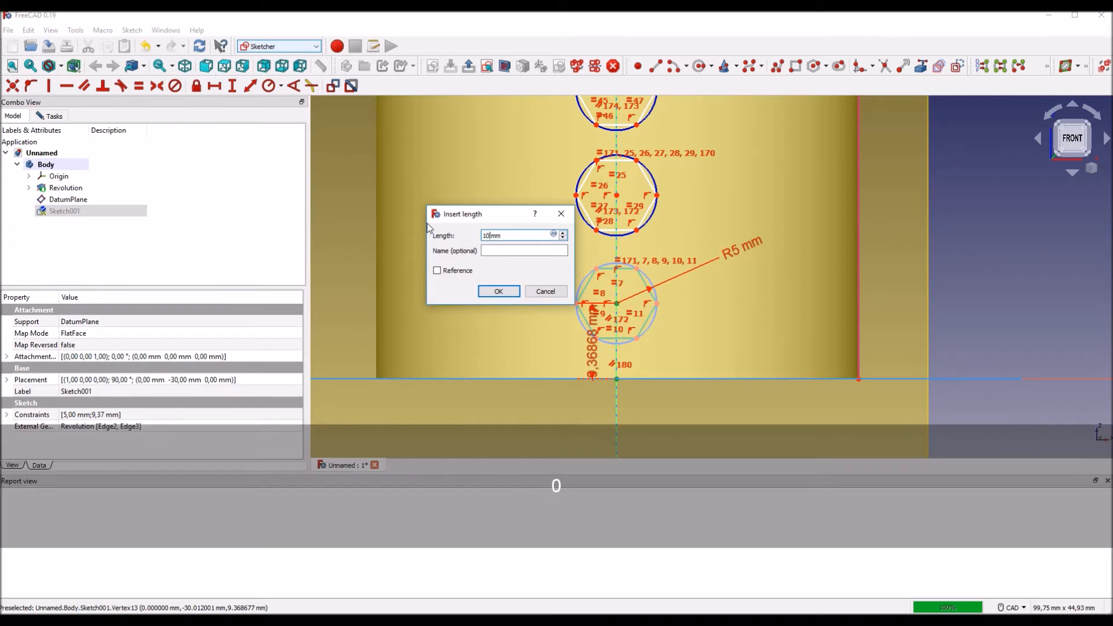
text(0)
key(Return)
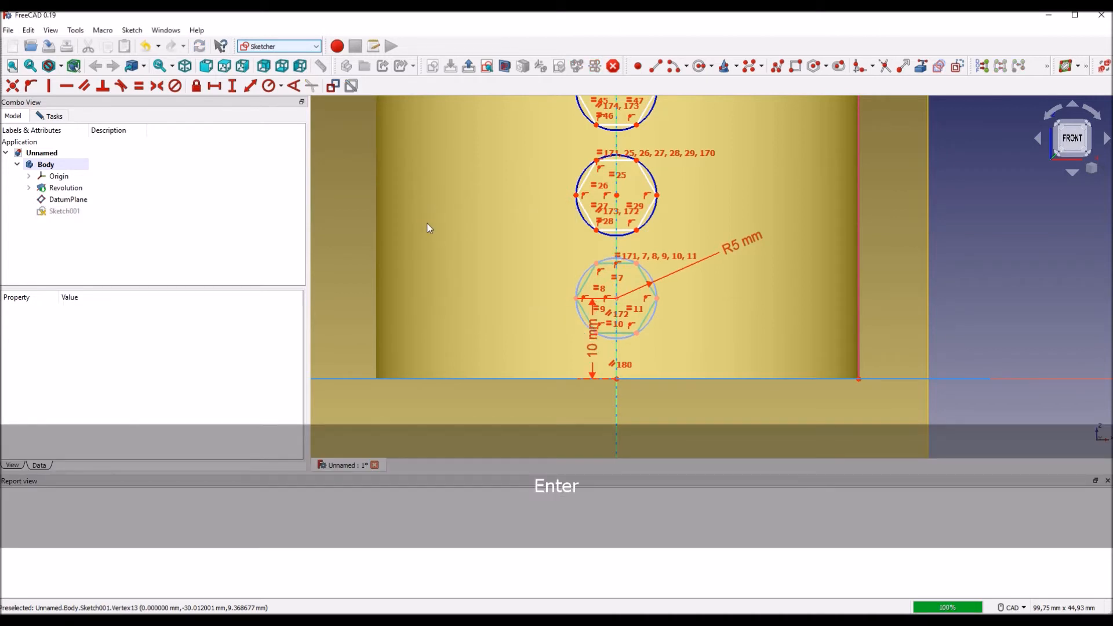
drag(592, 346, 527, 347)
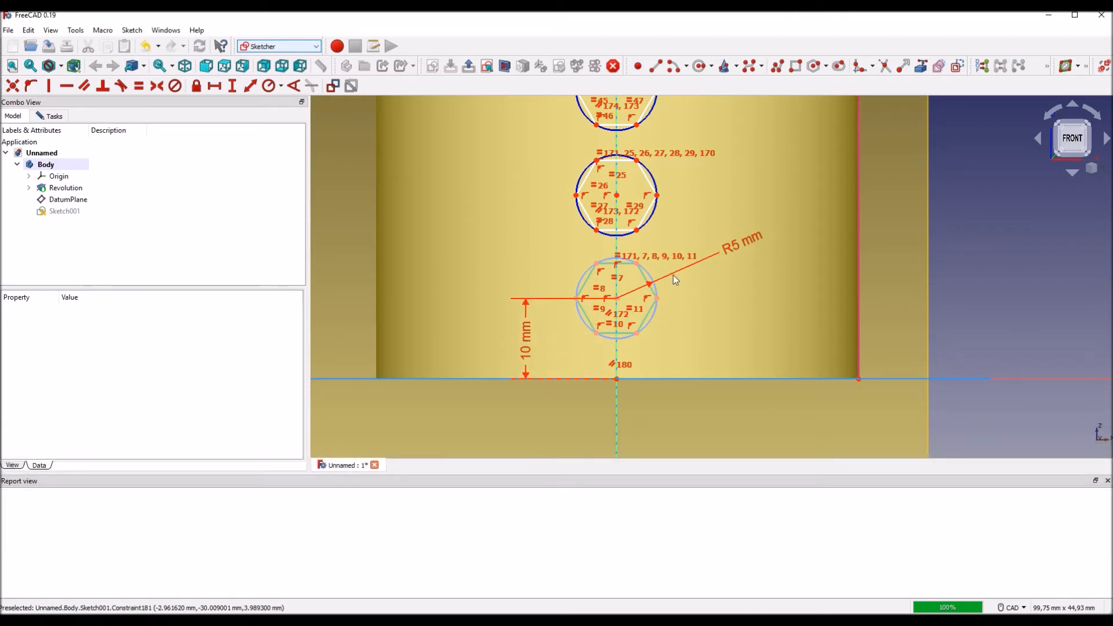
Step: Set a 10 mm vertical distance between the centres of the lowest and second hexagons and move its label beside the column
click(617, 298)
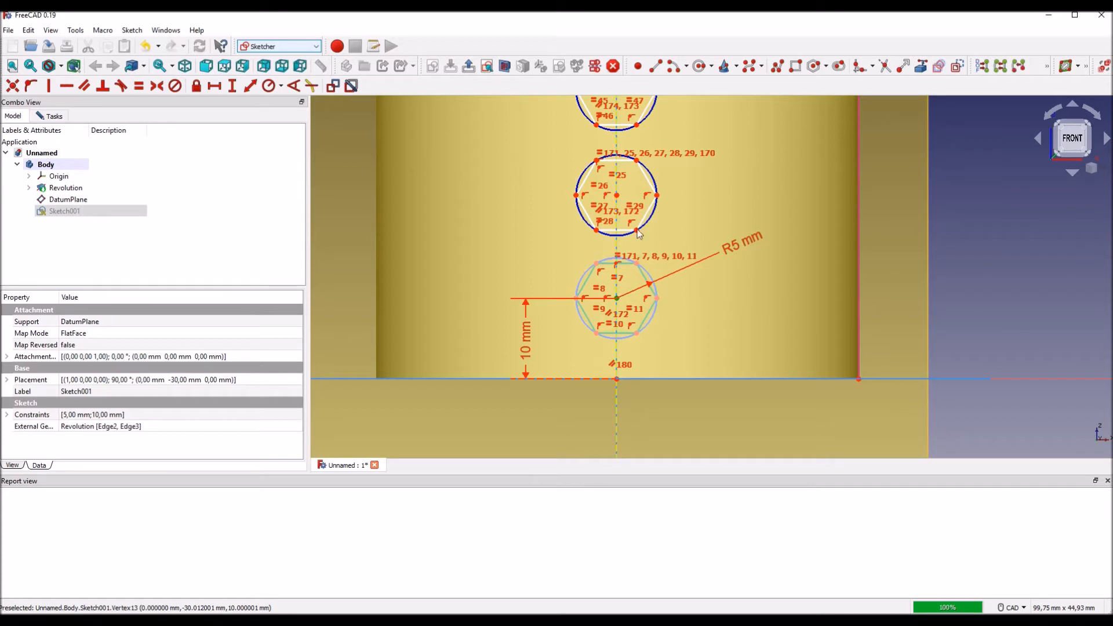
click(617, 197)
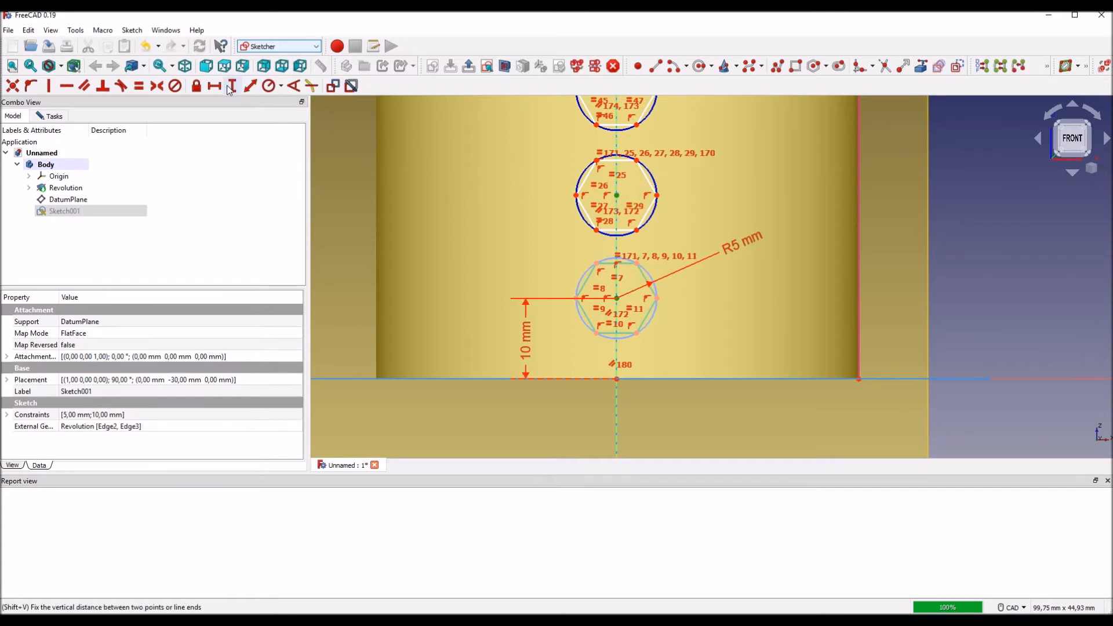
key(shift+v)
text(10mm)
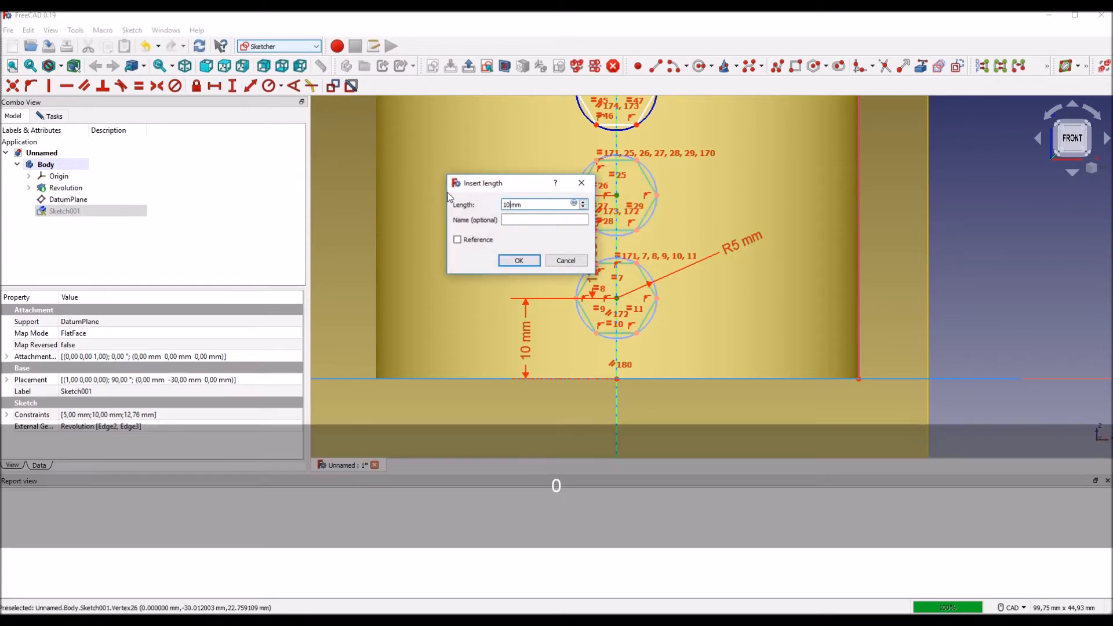
key(Return)
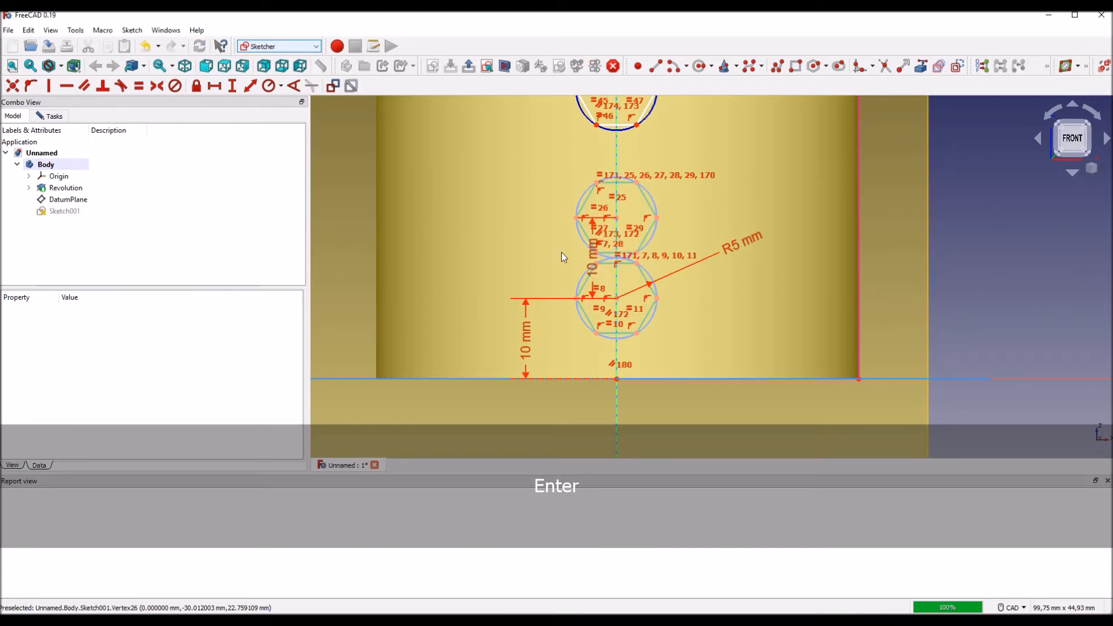
drag(558, 263, 528, 253)
Step: Set a 10 mm vertical distance between the centres of the second and third hexagons, aligning its label with the others
middle_drag(718, 189, 704, 255)
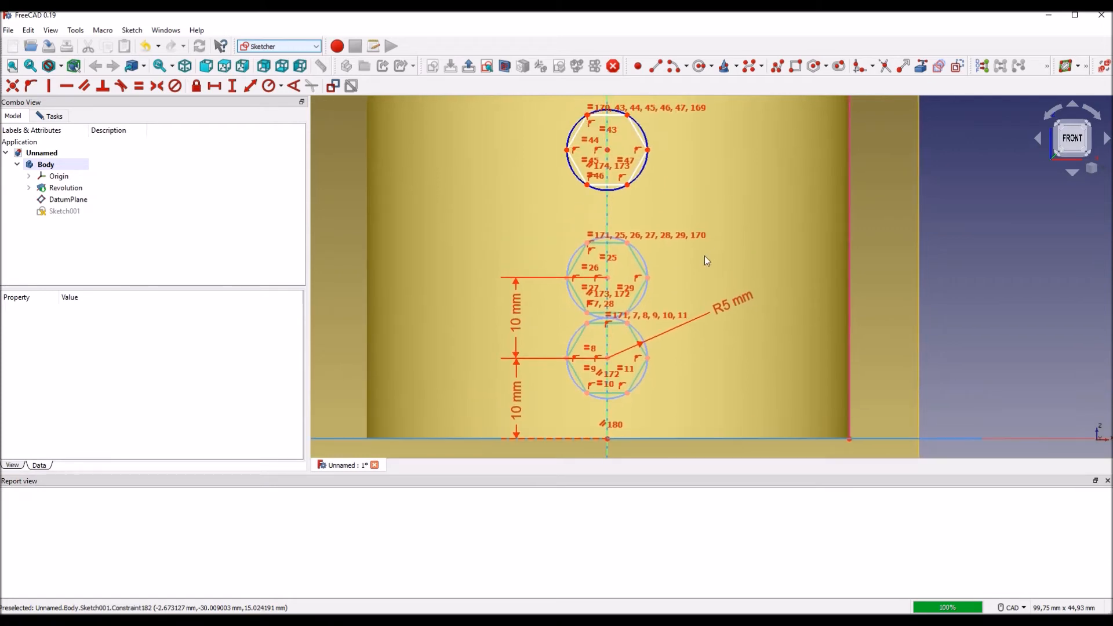
click(608, 278)
click(608, 150)
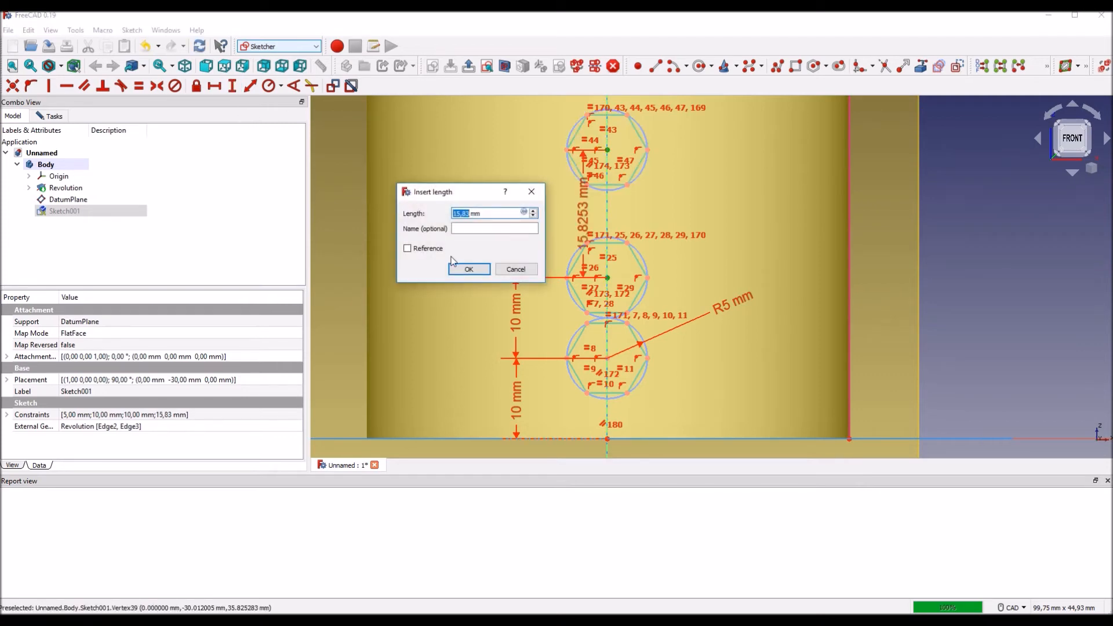
text(1)
key(Return)
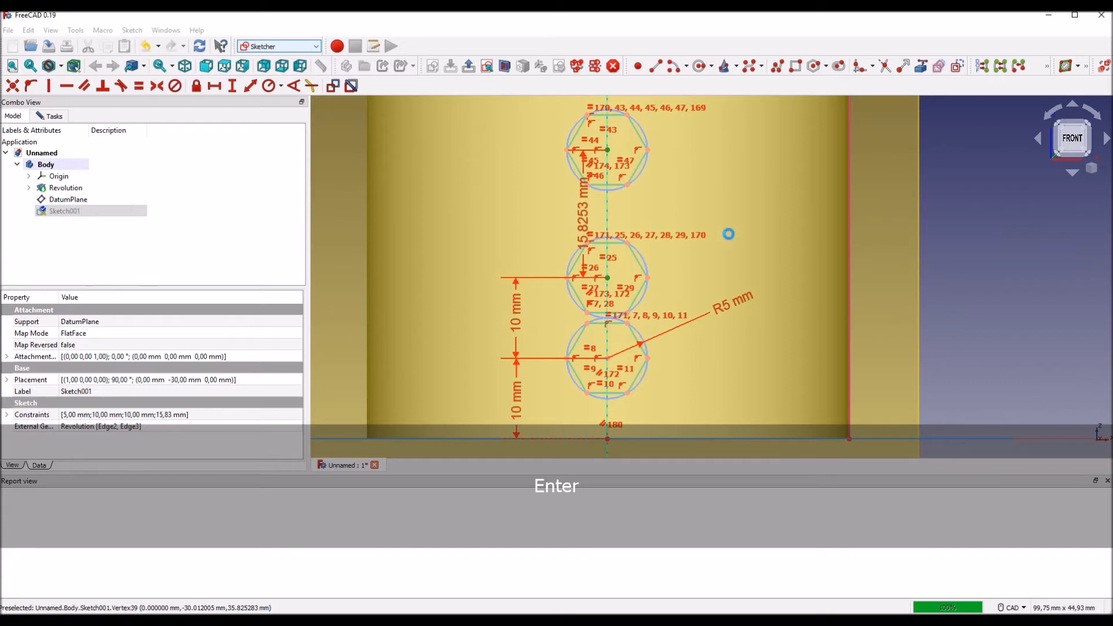
mouse_move(527, 247)
mouse_down()
mouse_move(508, 239)
mouse_move(517, 238)
mouse_up()
Step: Constrain the fourth hexagon's centre 10 mm vertically above the third's and line up the dimension label beside the column
middle_drag(746, 216, 743, 326)
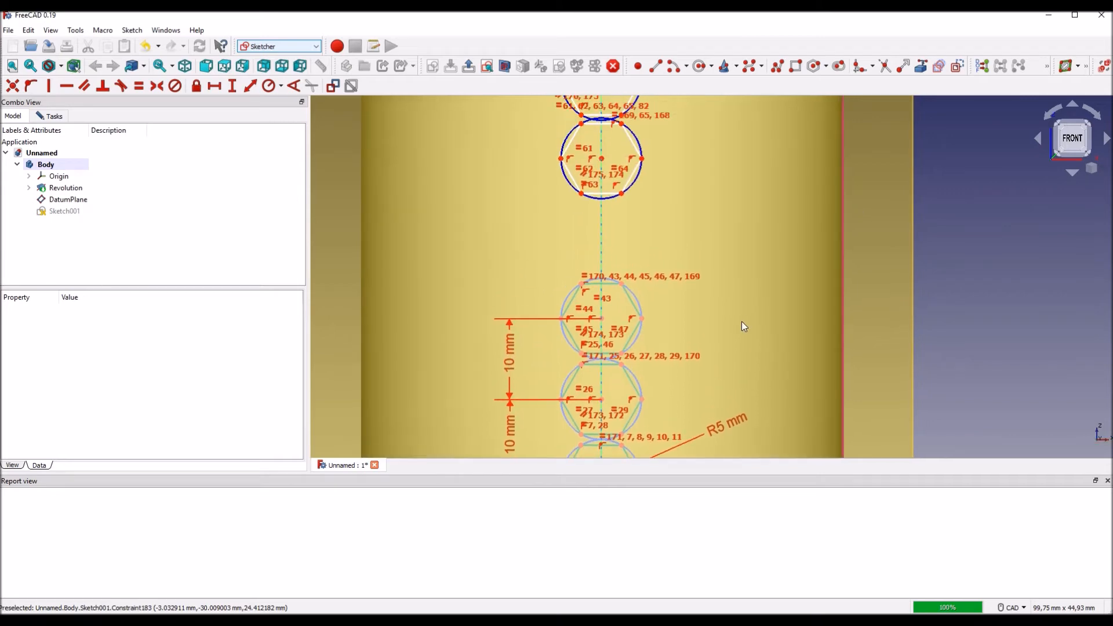
click(602, 159)
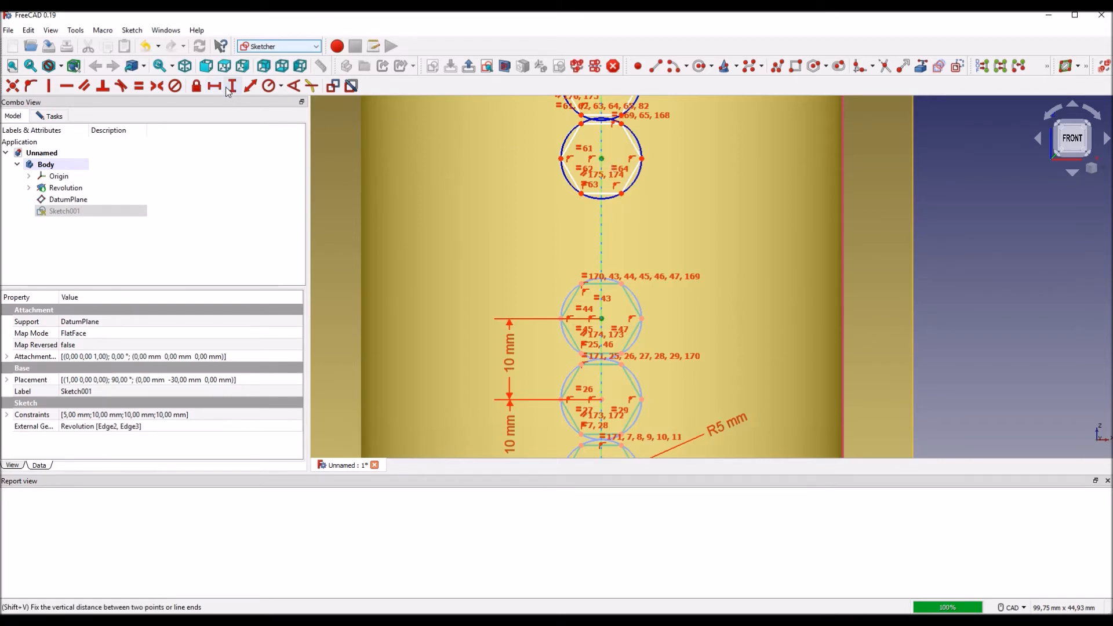
text(10)
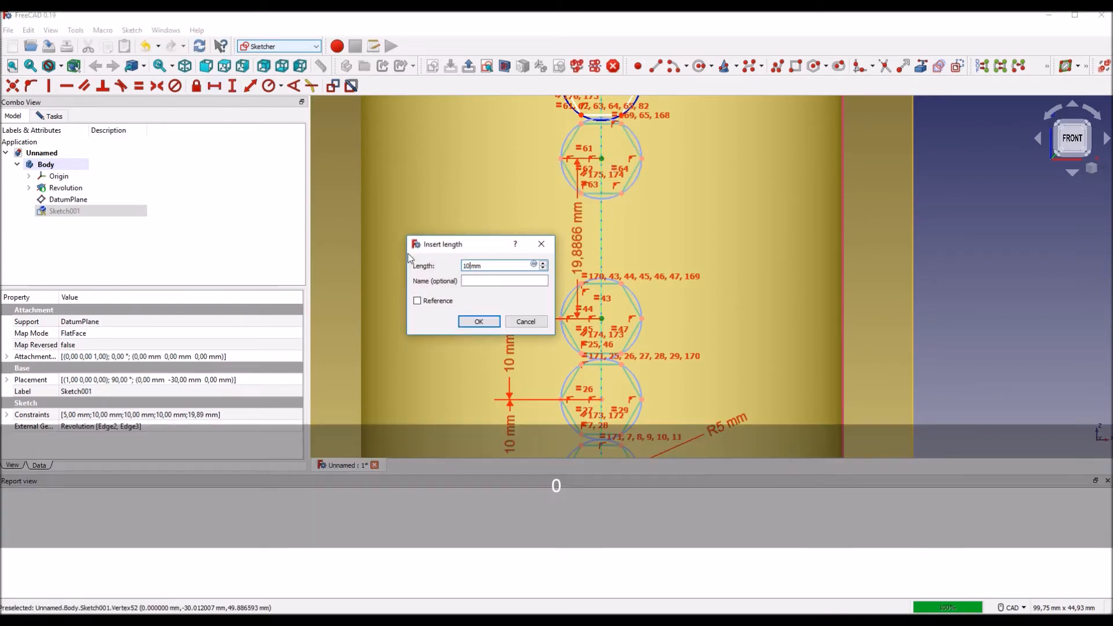
key(Return)
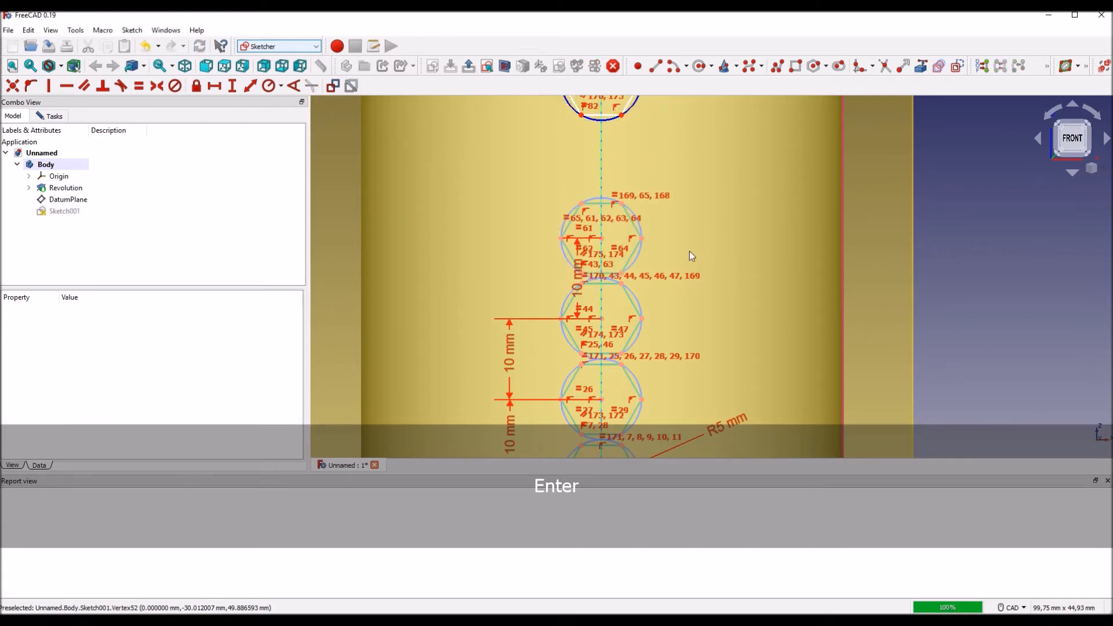
drag(578, 278, 511, 286)
Step: Constrain the fifth hexagon's centre 10 mm vertically above the fourth's and align the dimension label with the ones below
middle_drag(717, 240, 706, 318)
click(591, 315)
click(591, 157)
click(232, 86)
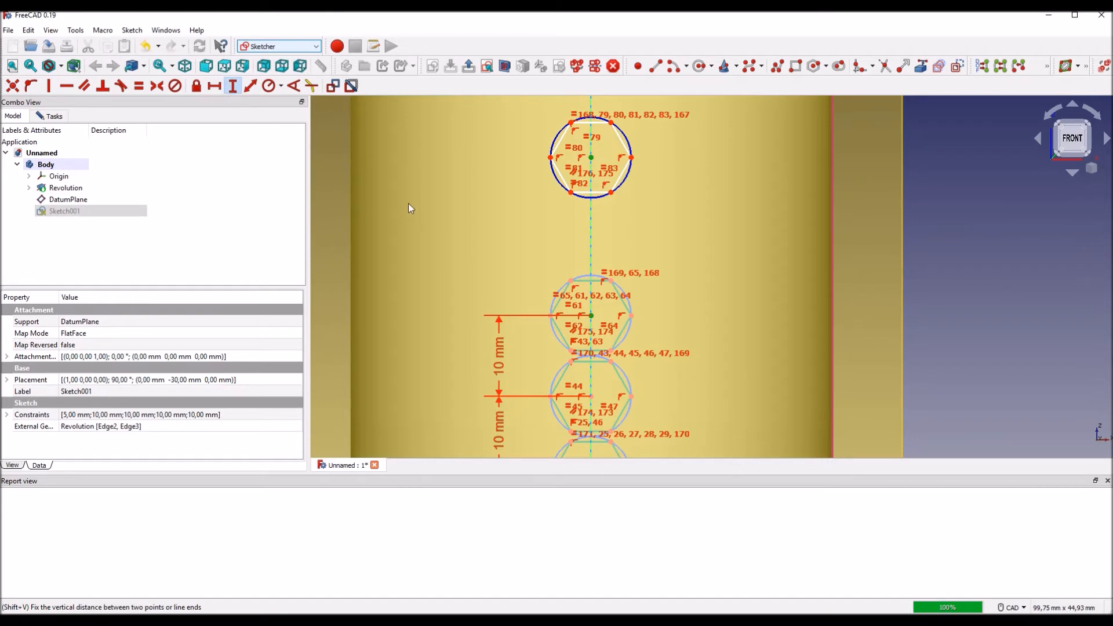
text(10)
key(Return)
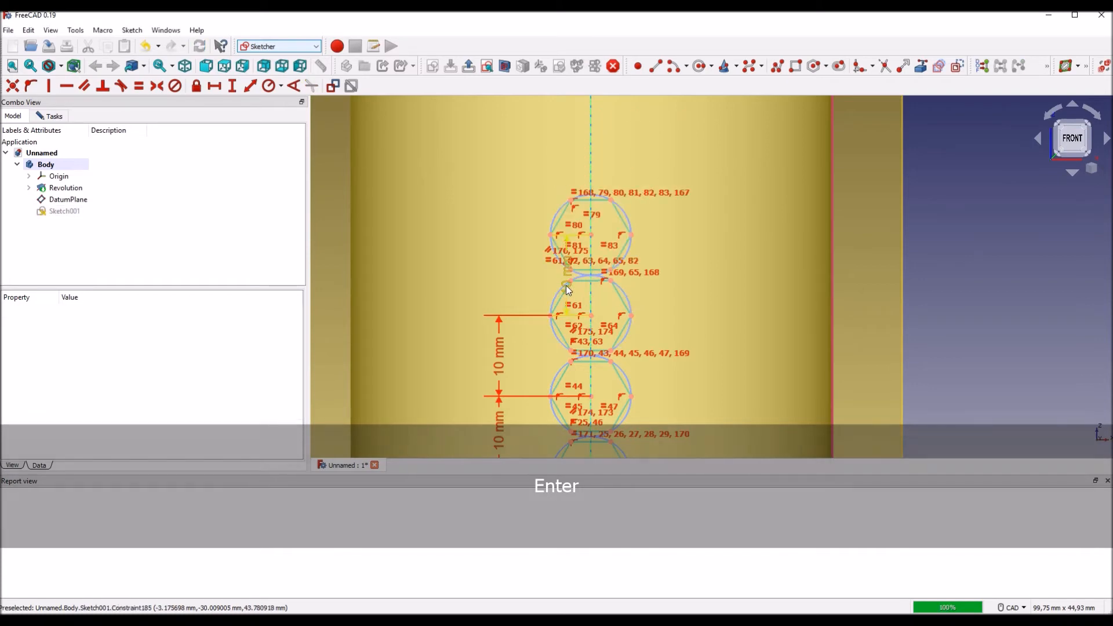
drag(568, 290, 498, 284)
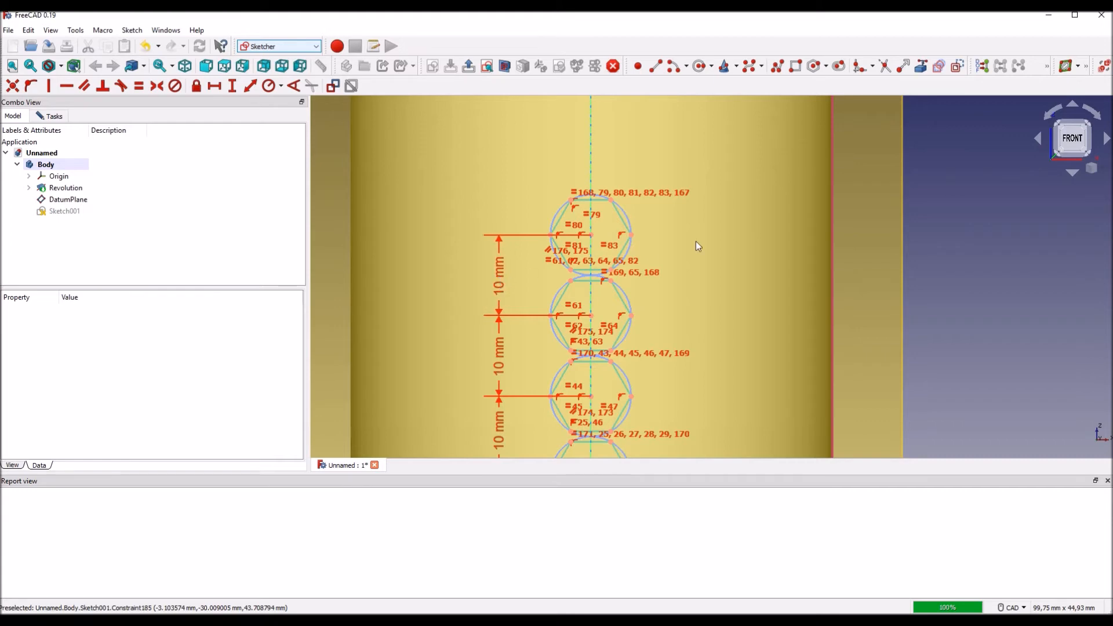
Step: Set a 10 mm vertical distance between the fifth and sixth hexagon centres and place its label in line with the others
scroll(718, 235, down, 3)
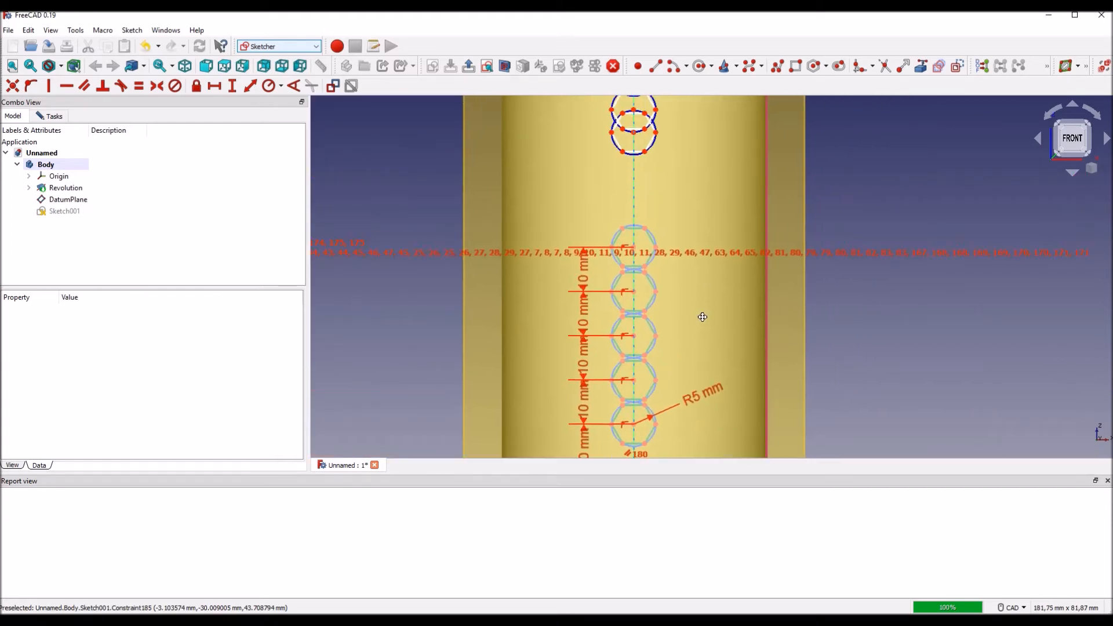
scroll(680, 248, up, 4)
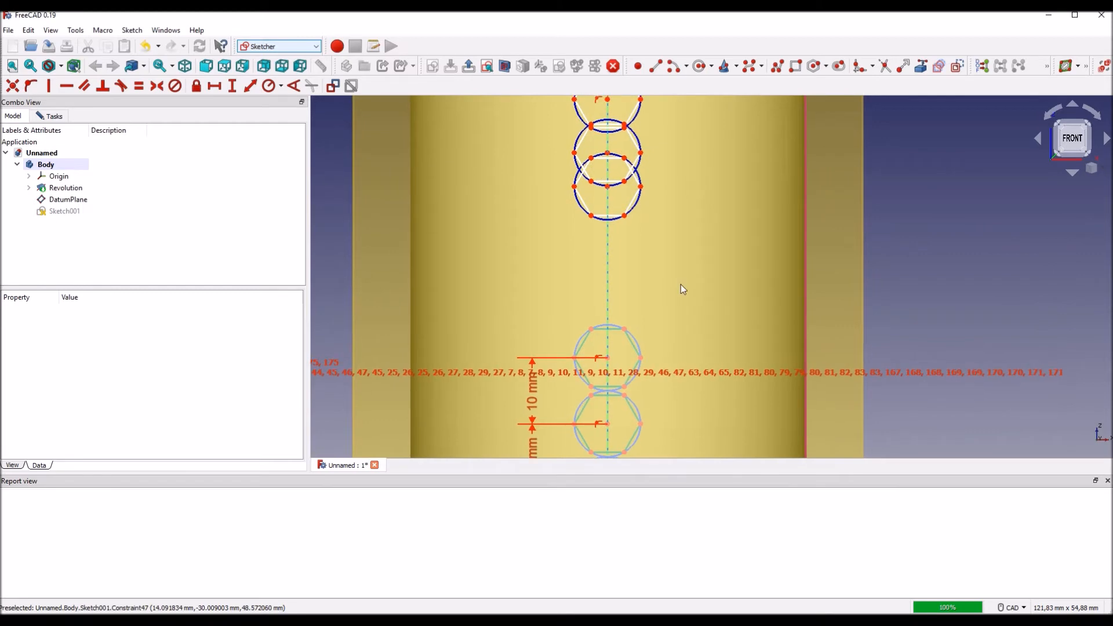
click(591, 374)
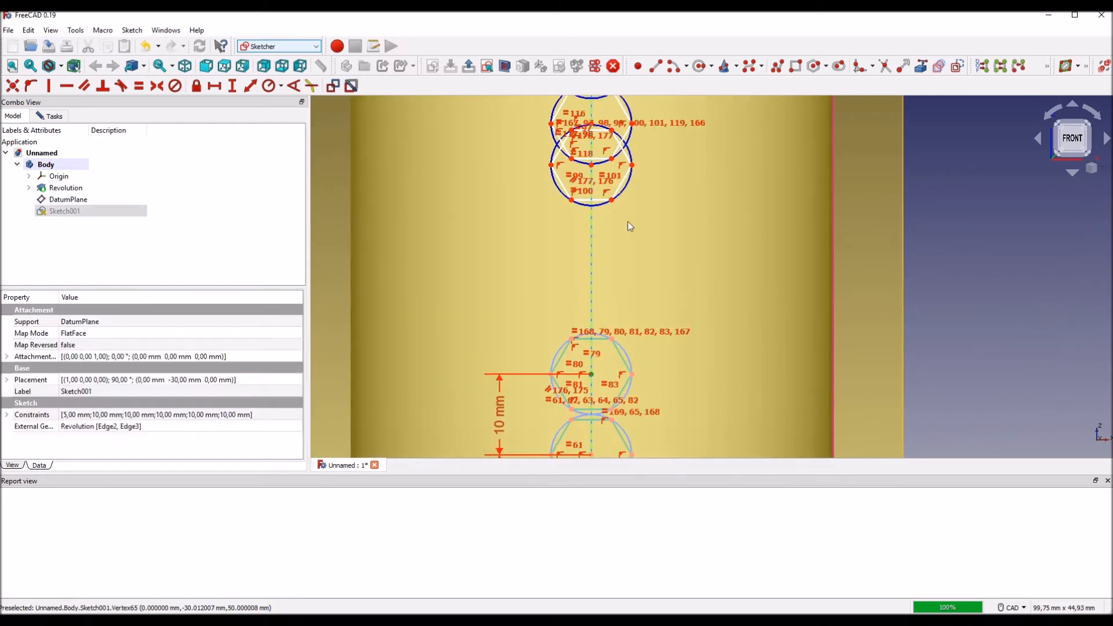
click(591, 165)
click(232, 86)
text(10)
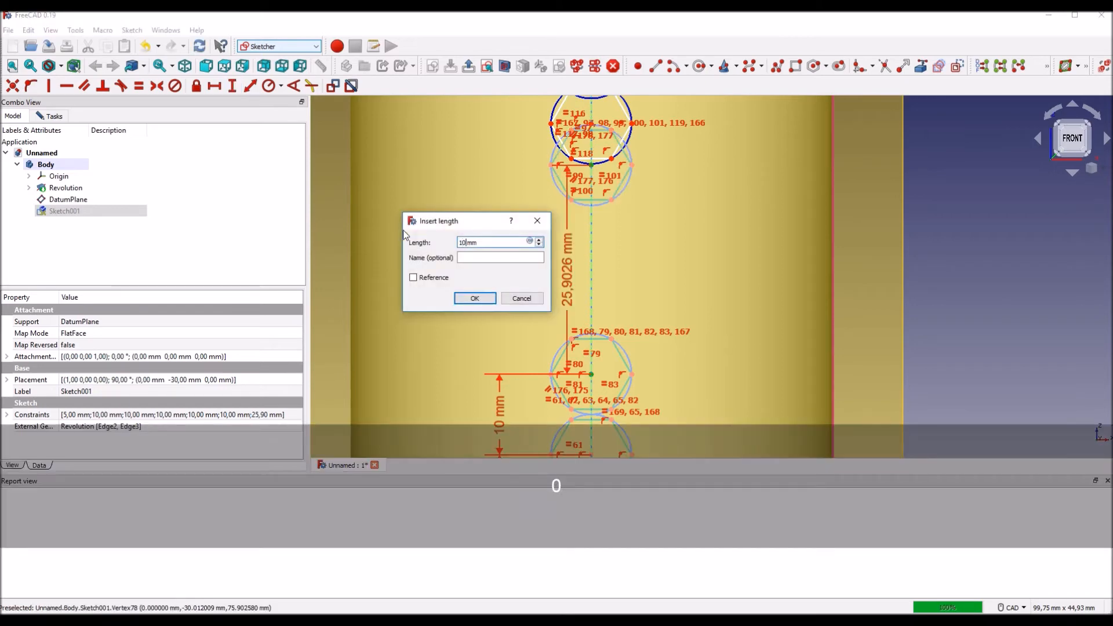
key(Return)
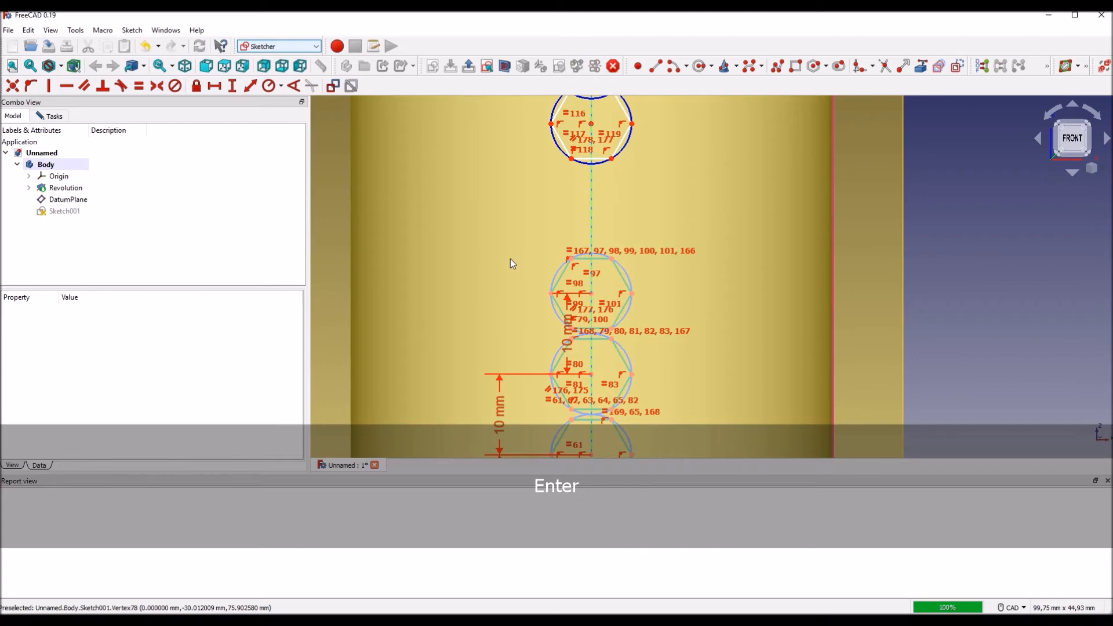
drag(497, 337, 503, 327)
Step: Set a 10 mm vertical distance between the sixth and seventh hexagon centres and move its label out beside the column
middle_drag(696, 245, 678, 324)
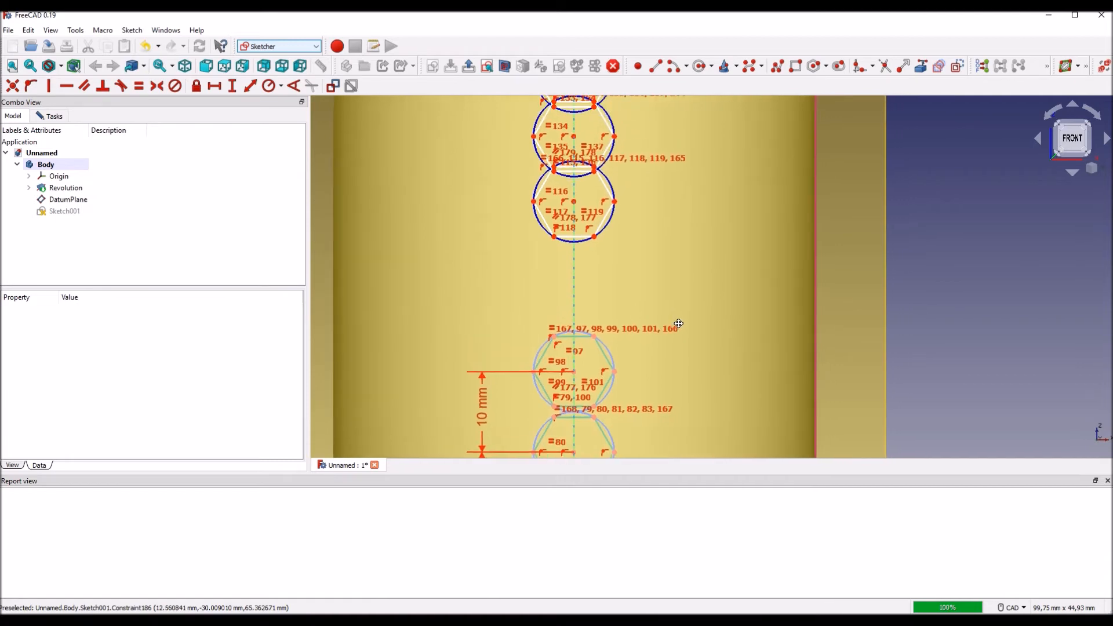
click(574, 372)
click(572, 203)
click(233, 85)
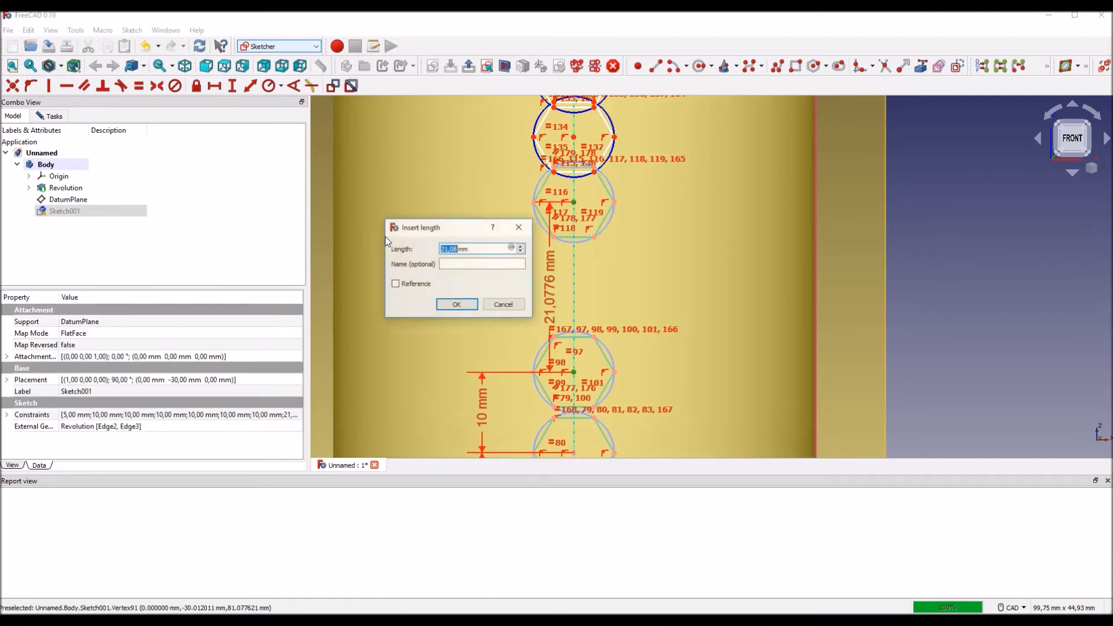
text(10)
key(Return)
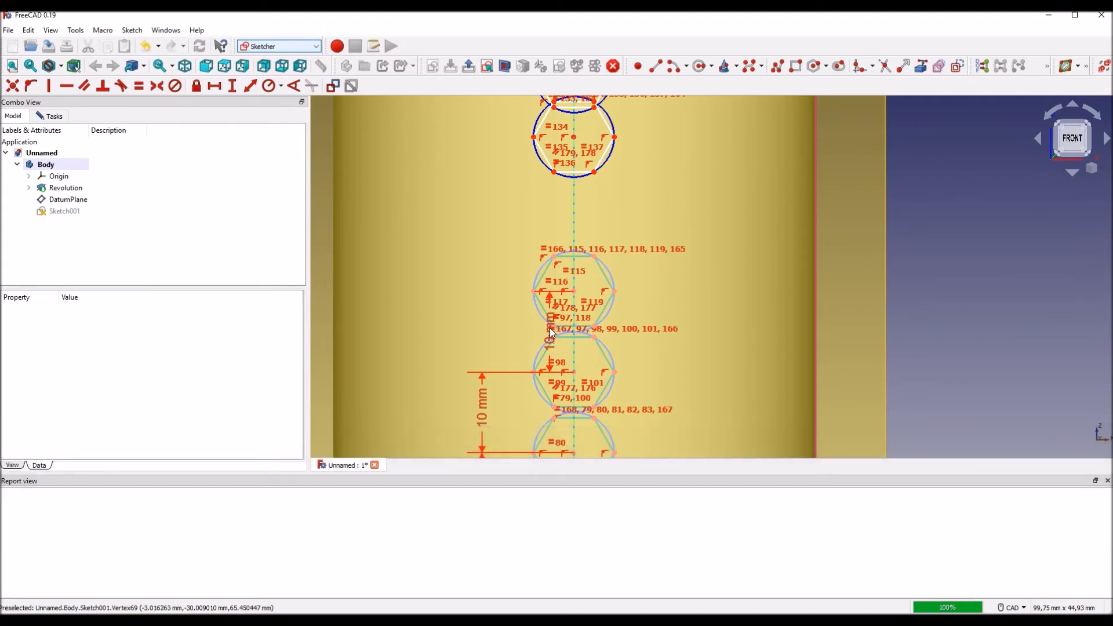
scroll(549, 332, up, 1)
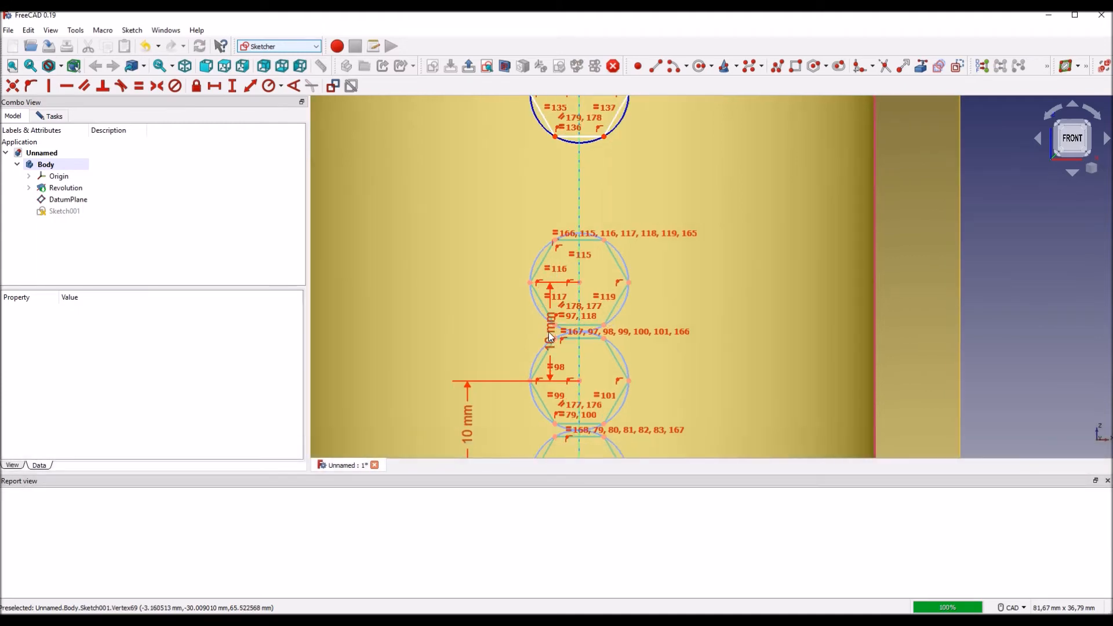
mouse_move(551, 332)
mouse_down()
mouse_move(451, 333)
mouse_move(469, 337)
mouse_up()
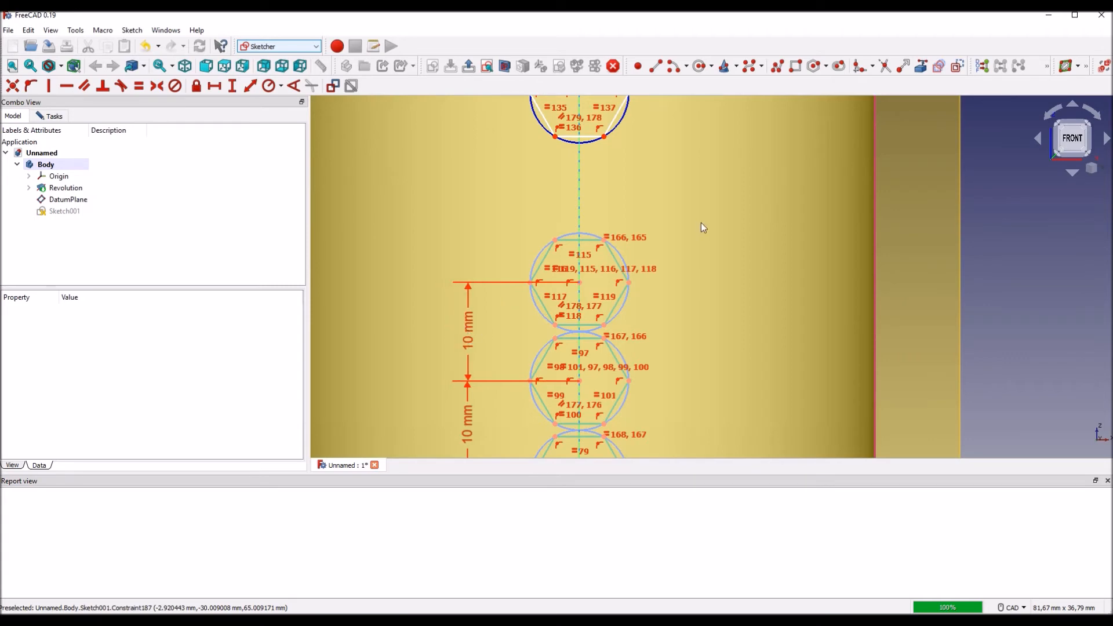
Step: Constrain the eighth hexagon's centre 10 mm vertically above the seventh's and align its dimension label with the label row
scroll(676, 261, down, 2)
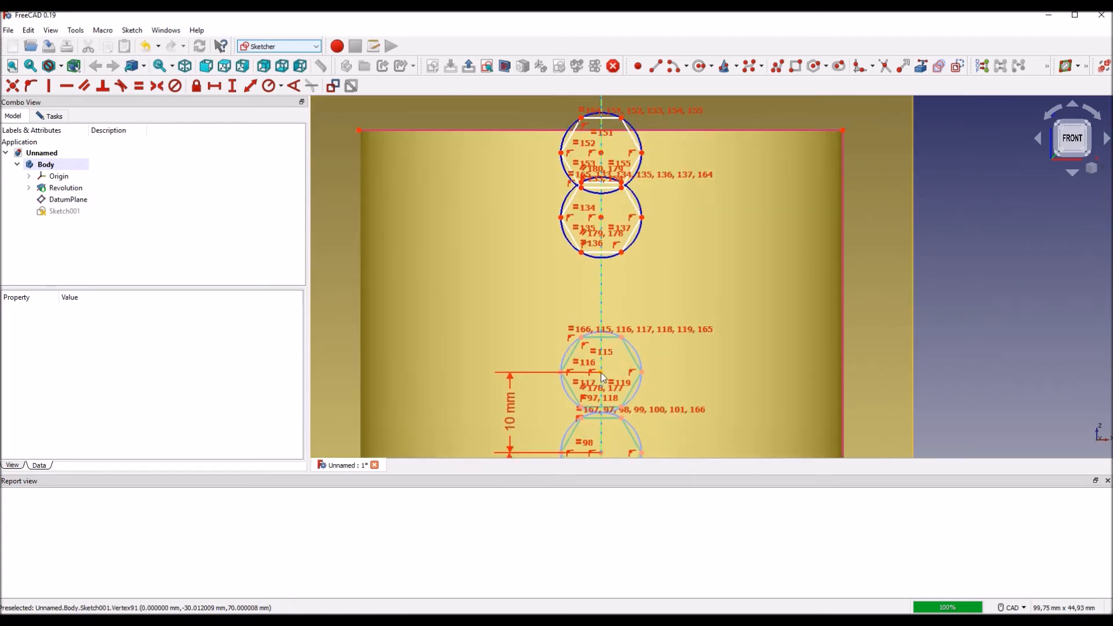
click(601, 373)
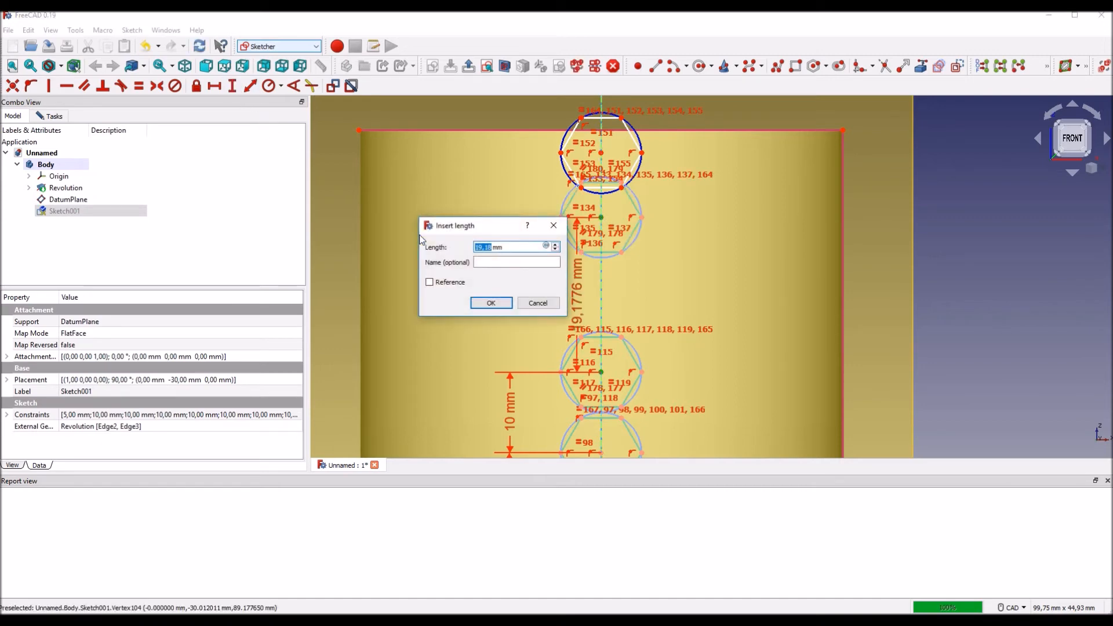
key(Return)
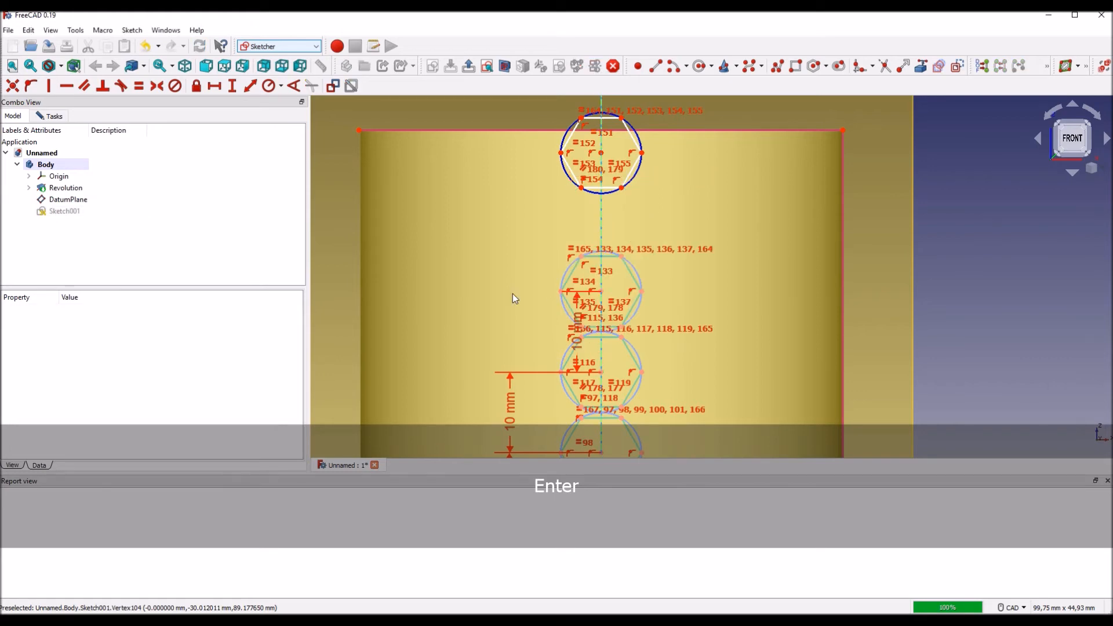
scroll(573, 343, up, 1)
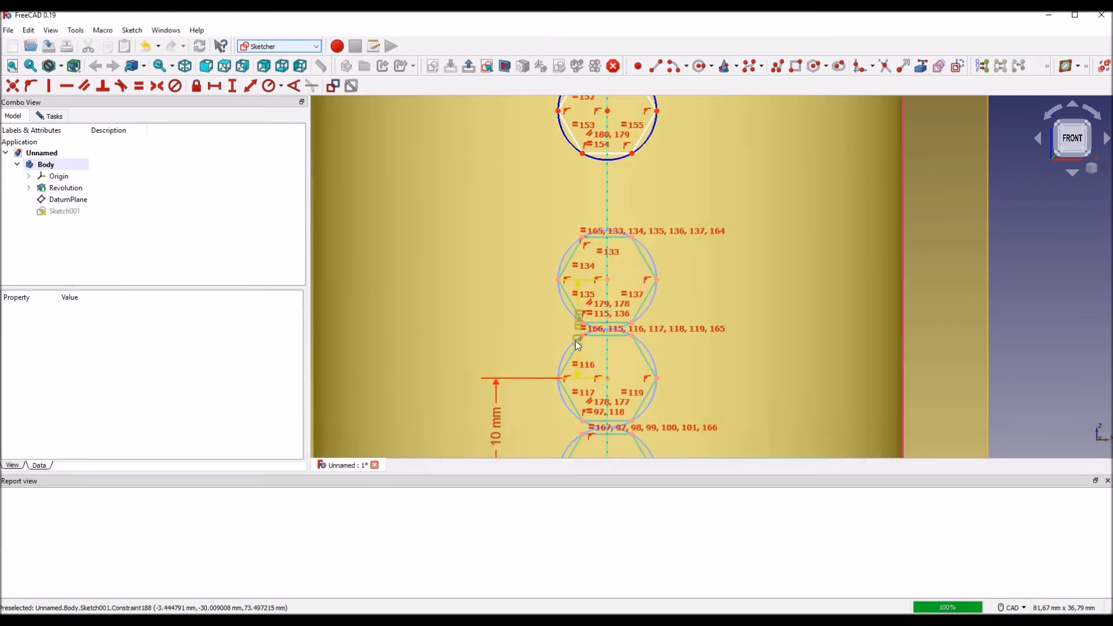
drag(575, 339, 496, 341)
Step: Constrain the ninth hexagon's centre 10 mm vertically above the eighth's and align its dimension label with the label row
scroll(761, 229, down, 1)
middle_drag(738, 226, 694, 325)
click(595, 369)
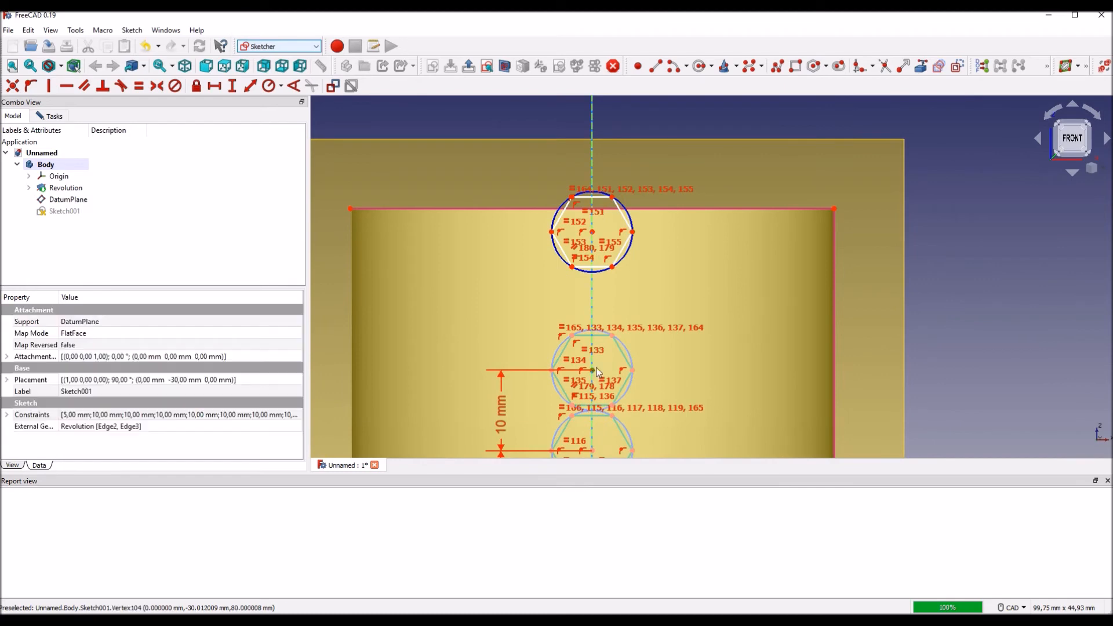
click(600, 232)
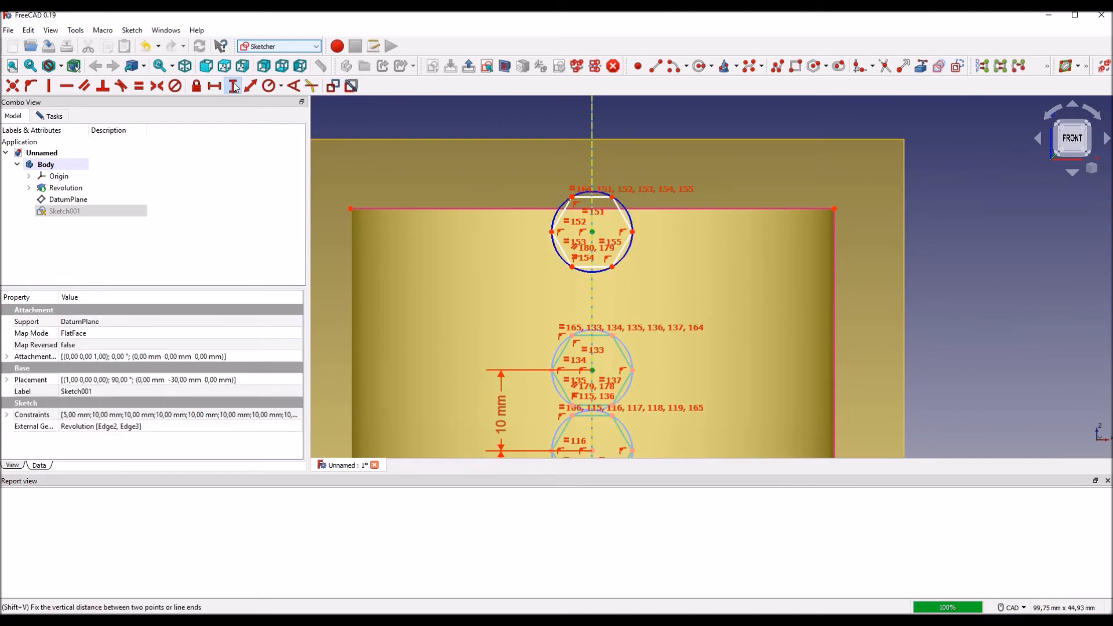
key(Return)
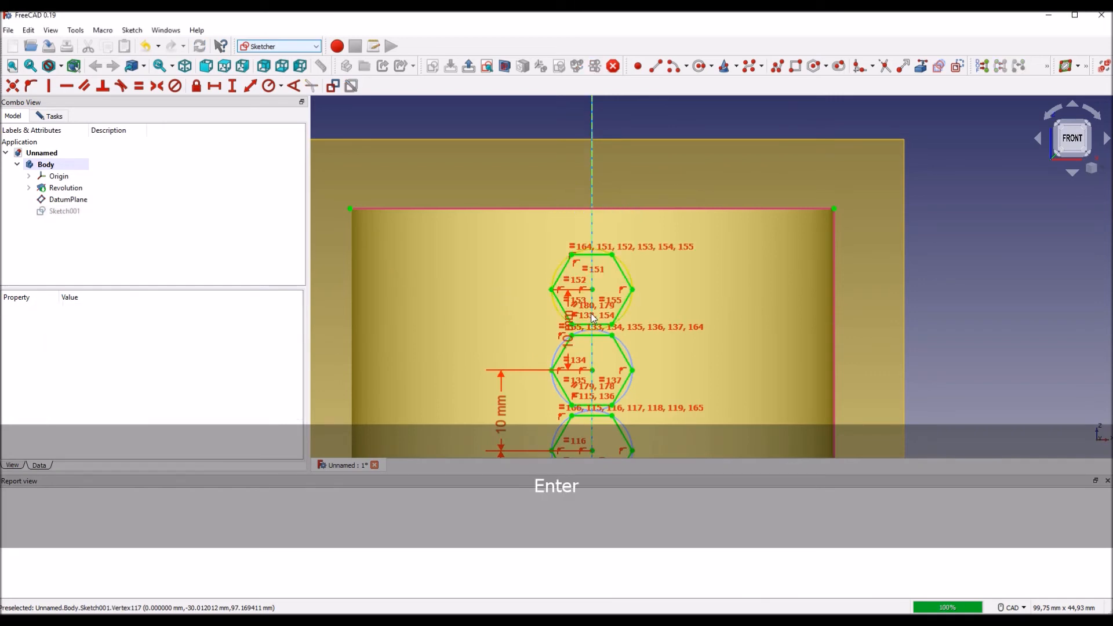
scroll(568, 339, up, 3)
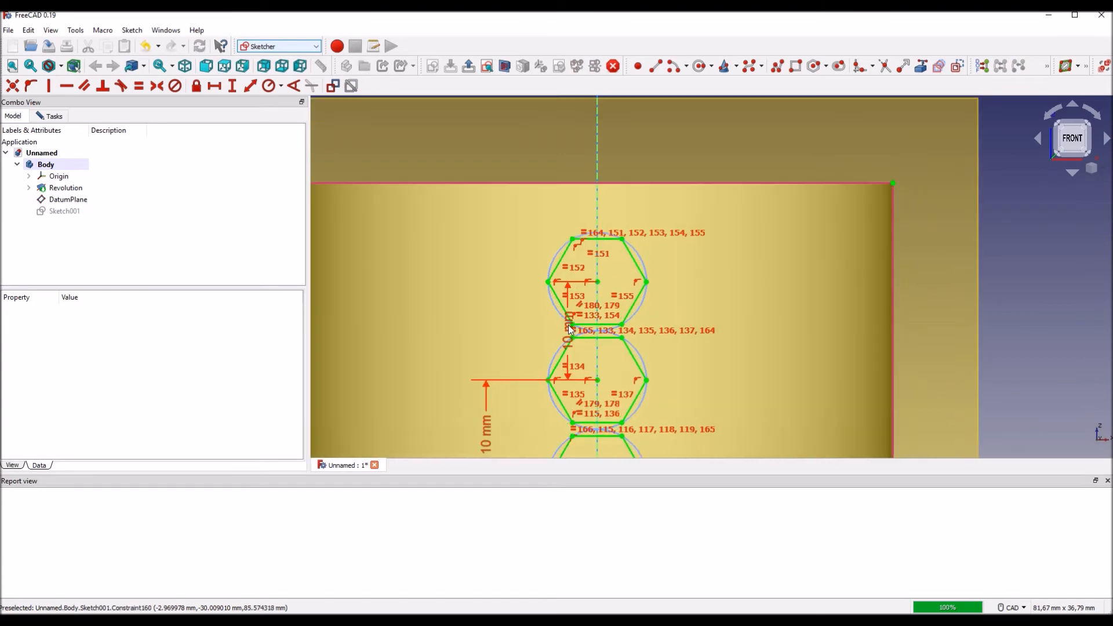
mouse_move(570, 336)
mouse_down()
mouse_move(455, 330)
mouse_move(468, 328)
mouse_up()
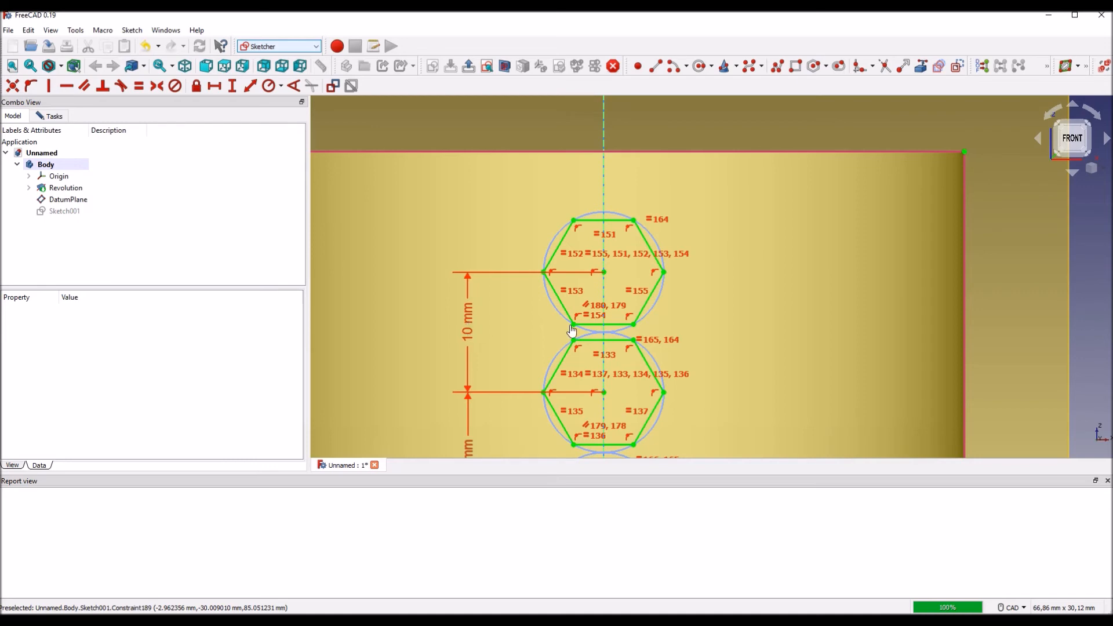
Step: Review the full hexagon column and the sketch's solver messages, and close the sketch
scroll(625, 328, down, 3)
middle_drag(785, 361, 764, 216)
scroll(764, 294, down, 3)
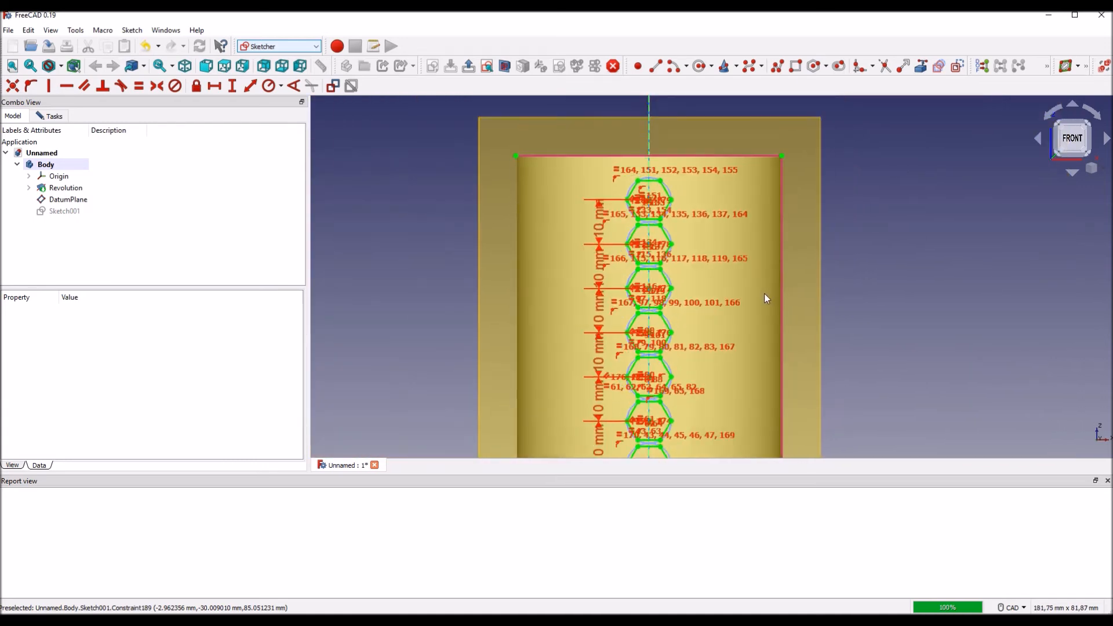
middle_drag(833, 334, 733, 209)
scroll(747, 277, up, 1)
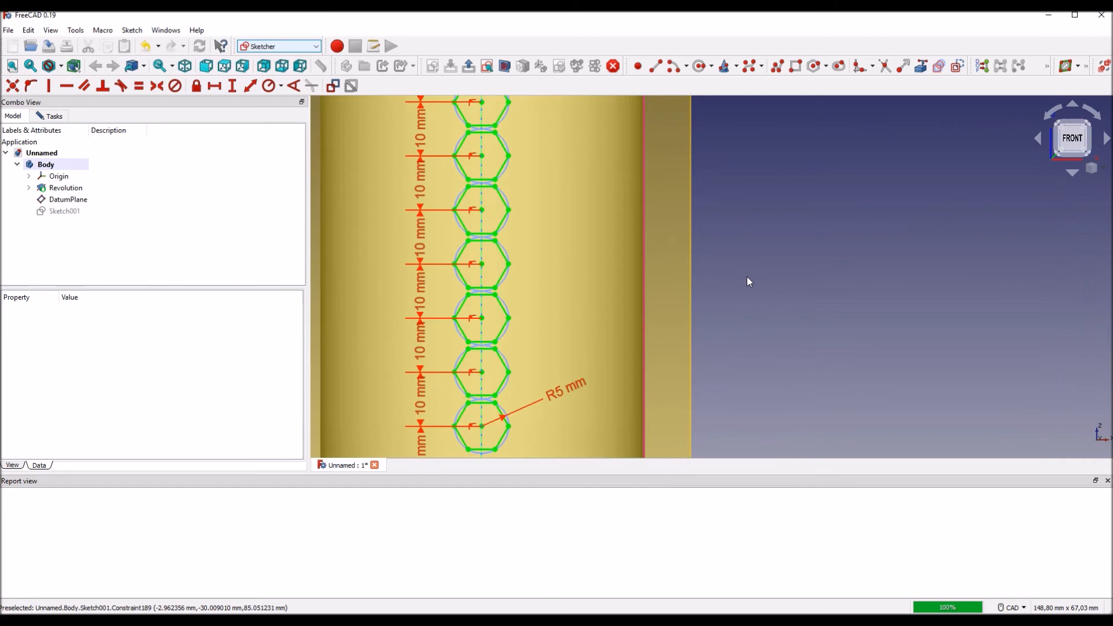
scroll(750, 259, down, 1)
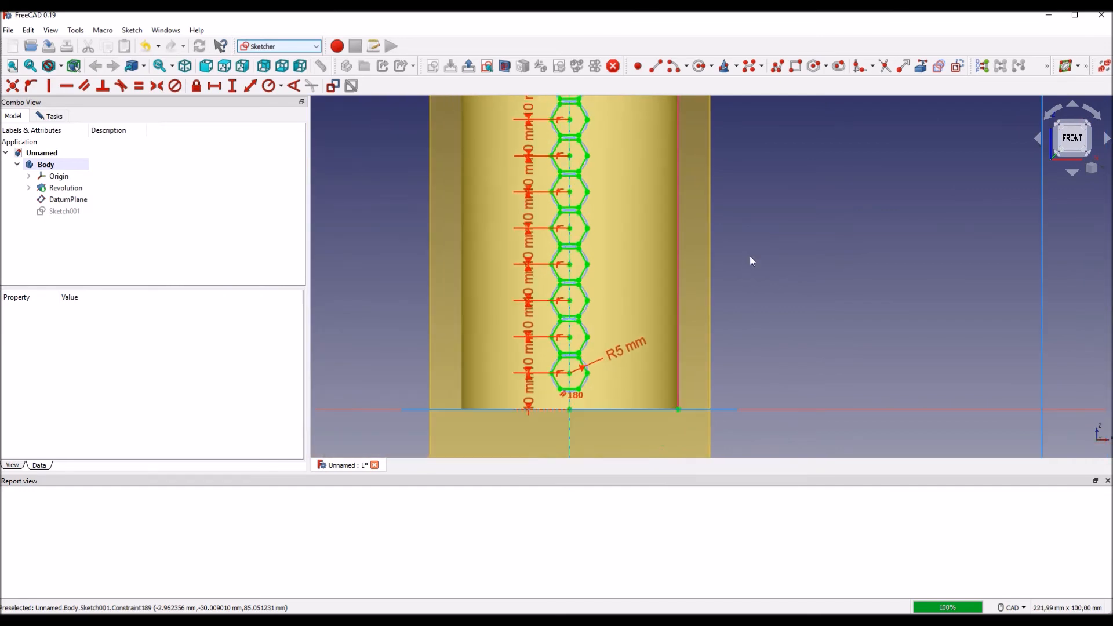
mouse_move(743, 244)
middle_down()
mouse_move(766, 291)
mouse_move(751, 301)
middle_up()
scroll(766, 294, down, 1)
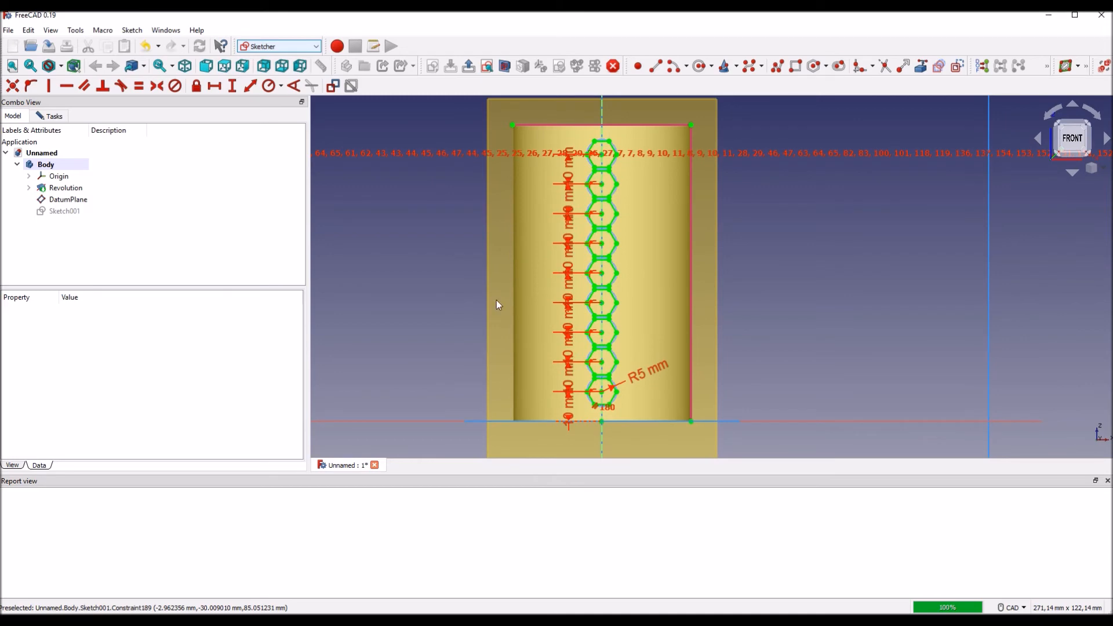
click(56, 119)
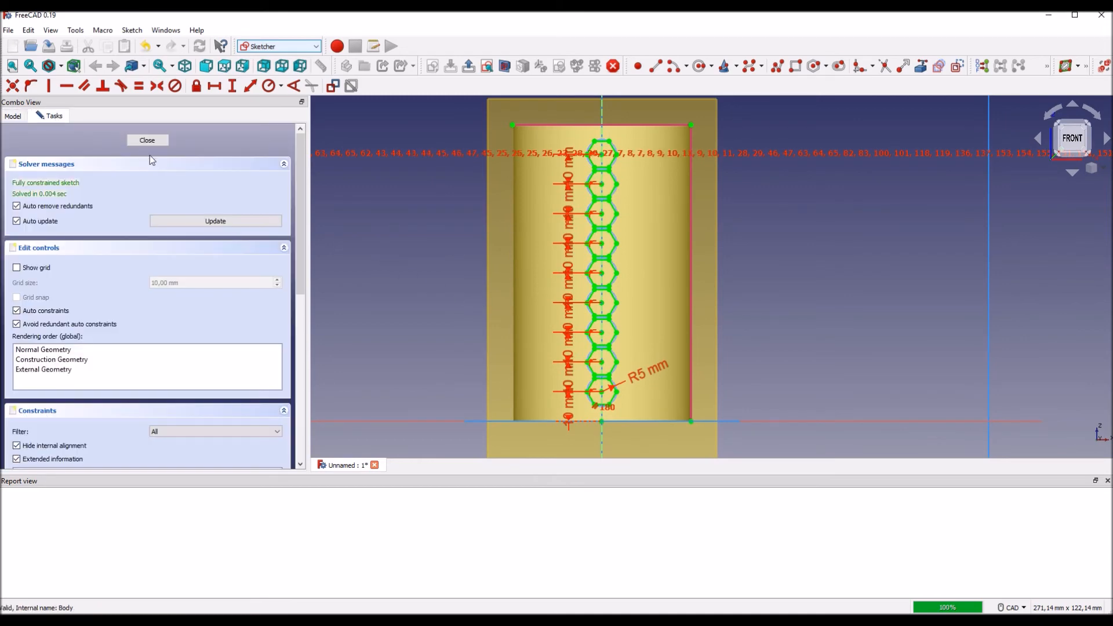
click(148, 141)
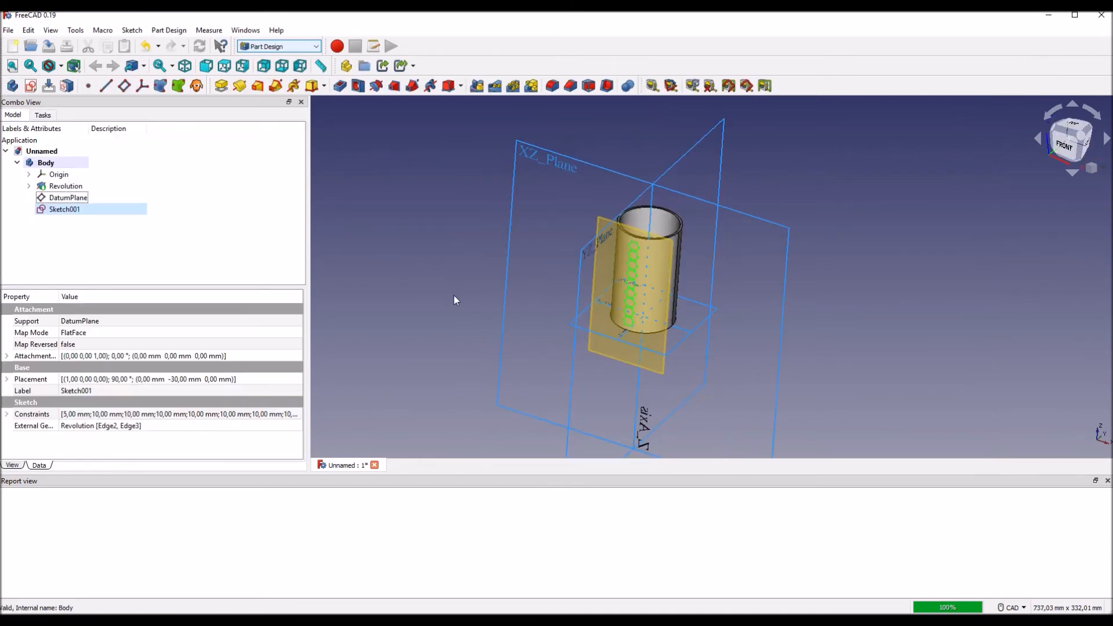
Step: Cut the hexagon column sketch into the cup wall as a pocket with a dimension length of 5 mm
middle_drag(494, 293, 384, 330)
scroll(625, 336, up, 1)
scroll(625, 337, up, 2)
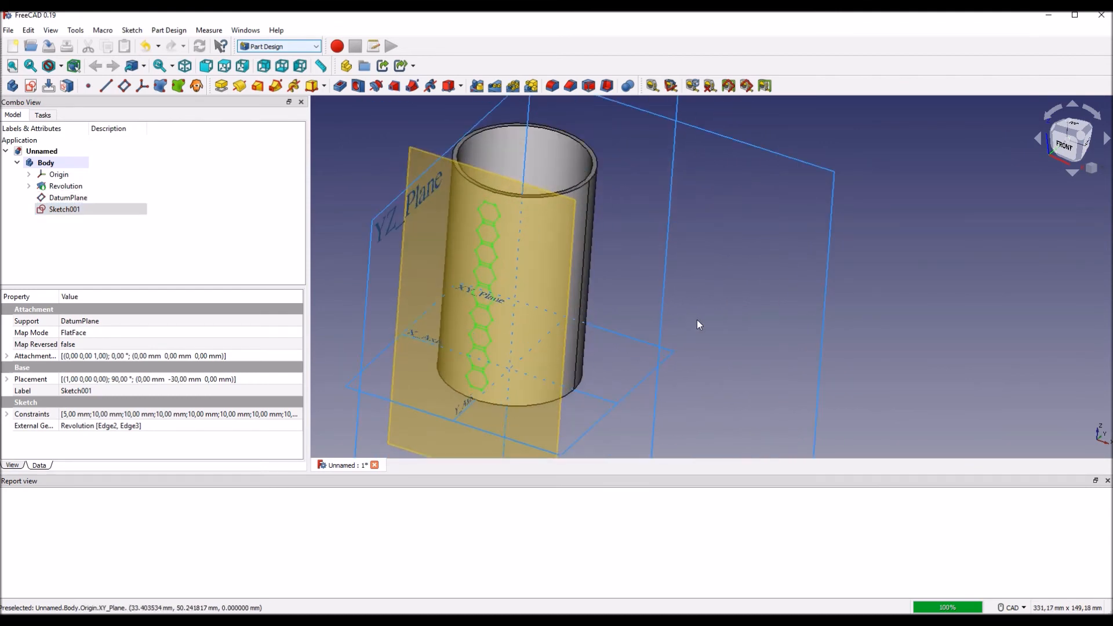
middle_drag(697, 319, 769, 327)
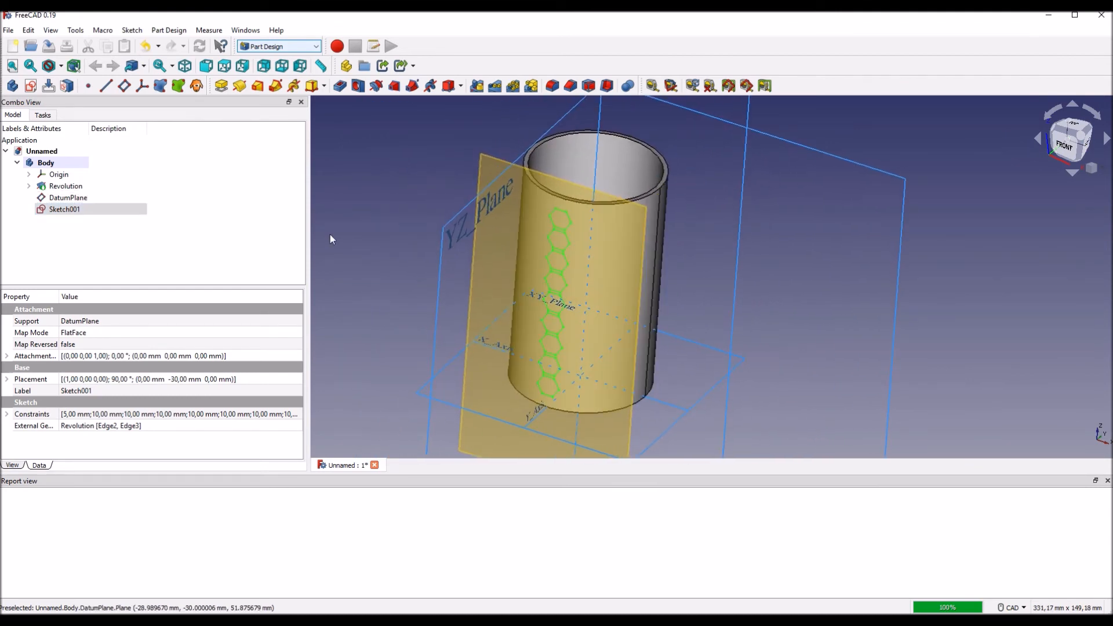
click(341, 87)
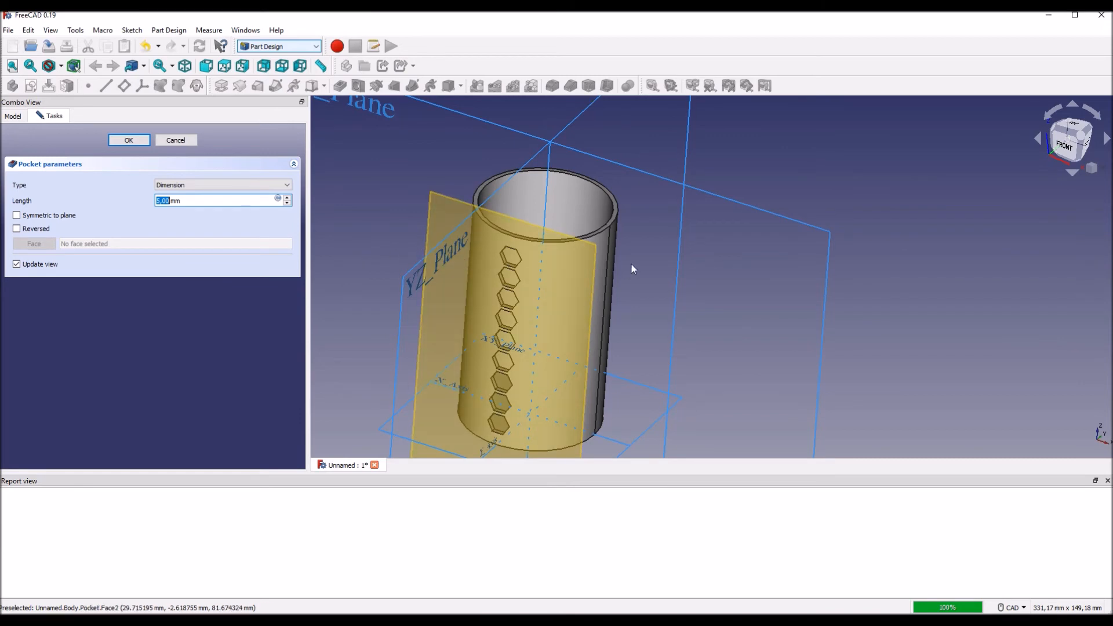
scroll(701, 262, up, 2)
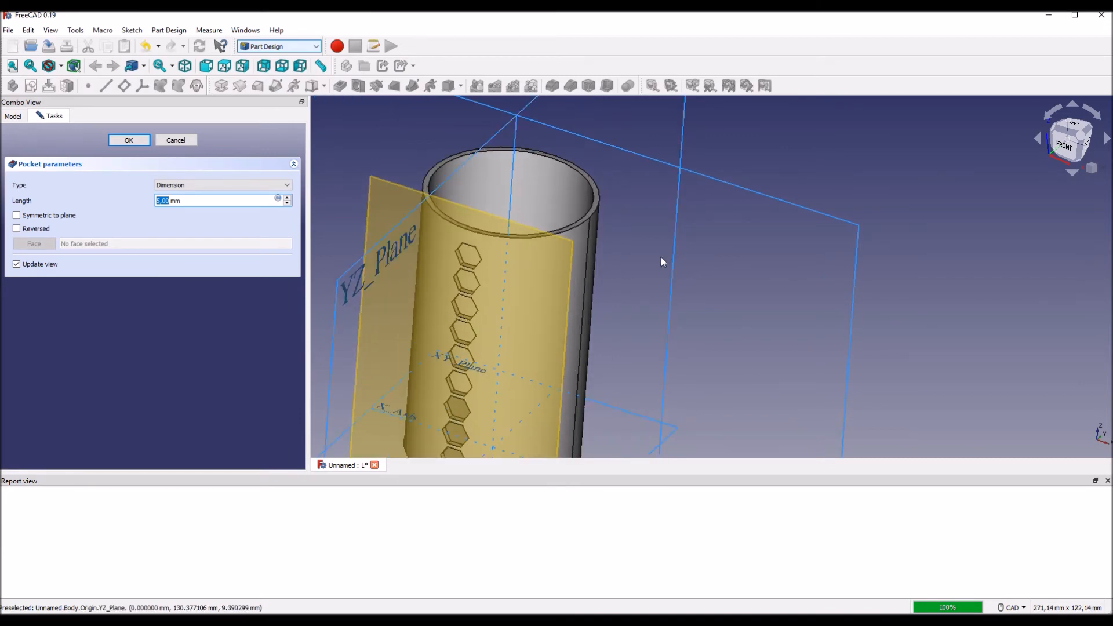
middle_drag(660, 259, 722, 239)
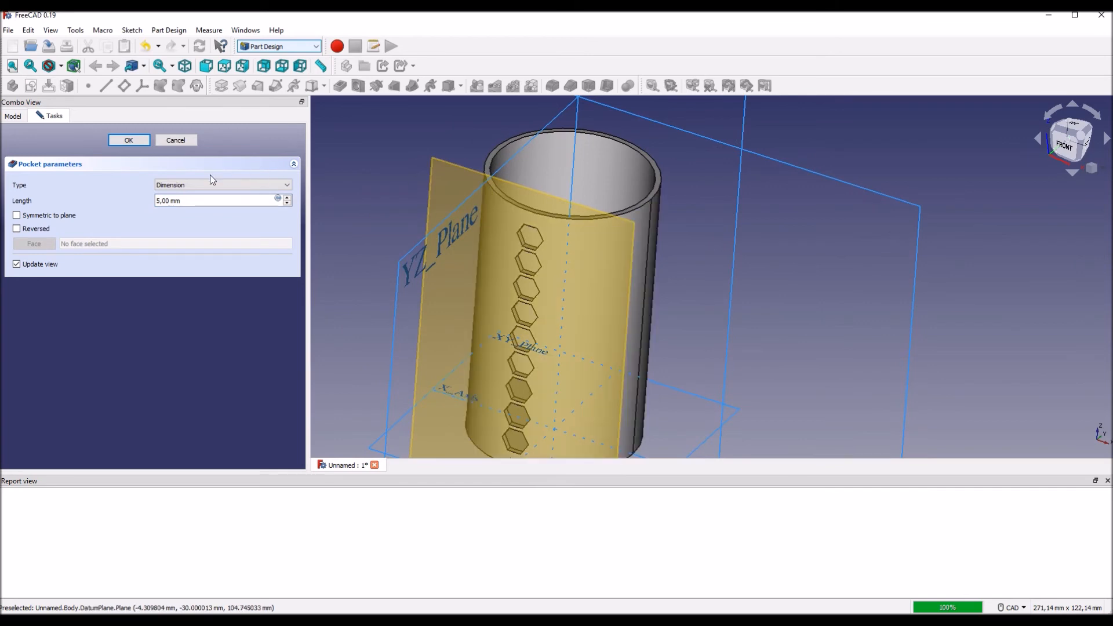
click(129, 140)
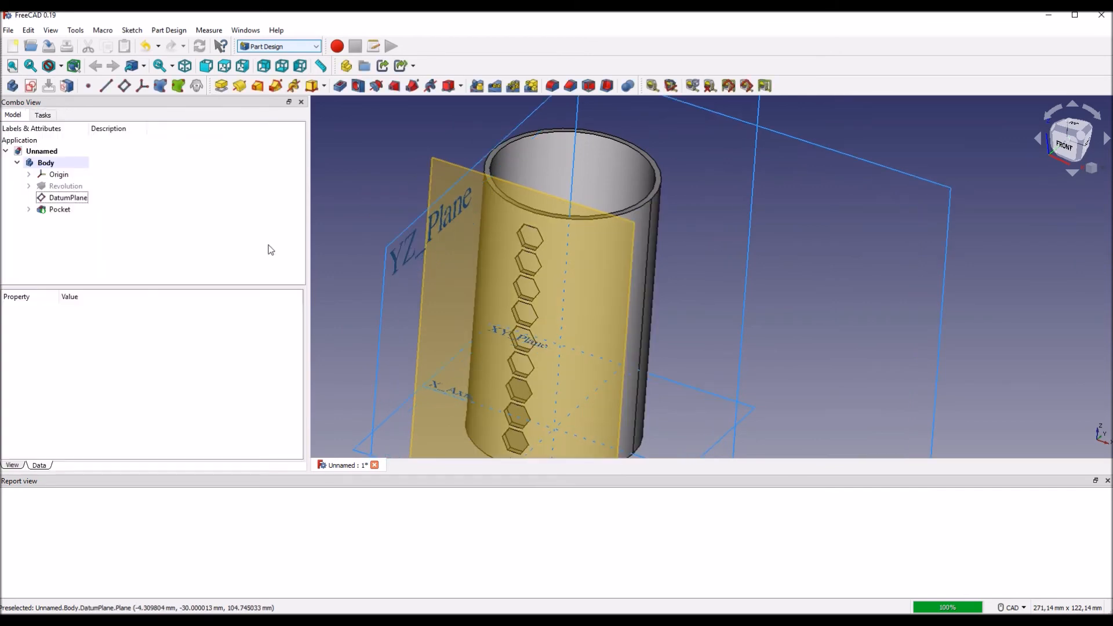
middle_drag(355, 237, 417, 214)
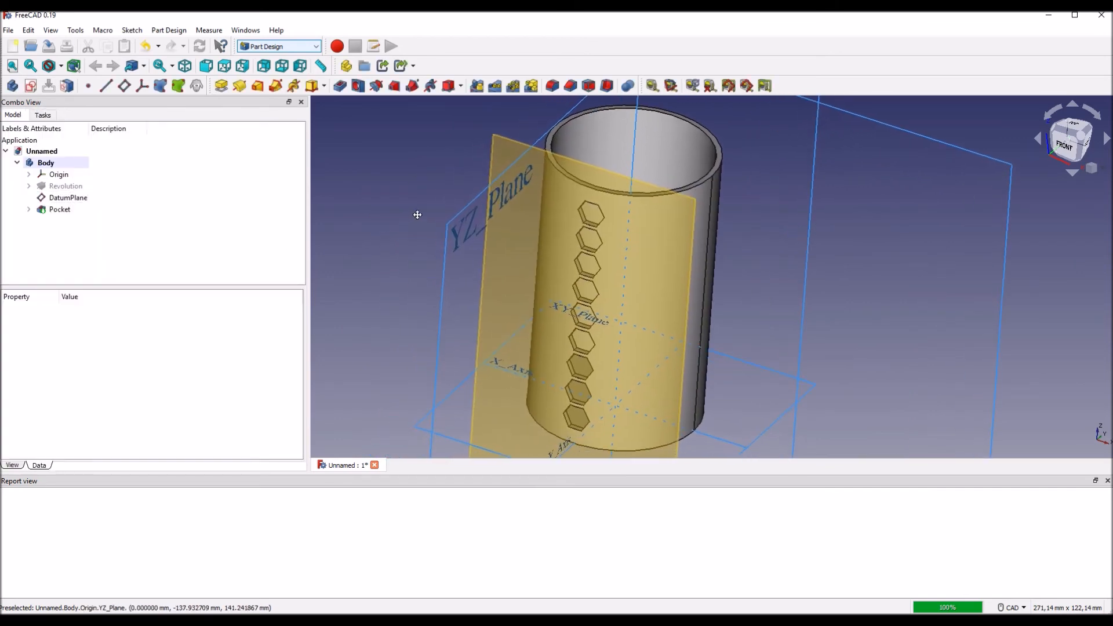
Step: Hide the body's origin planes and axes
click(68, 210)
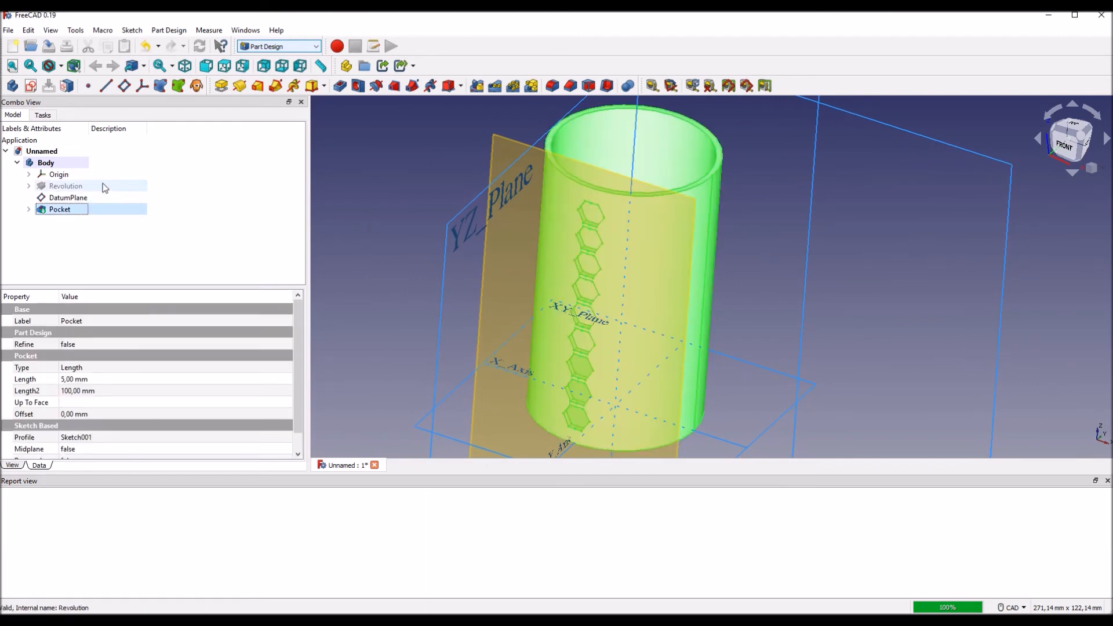
click(74, 176)
key(space)
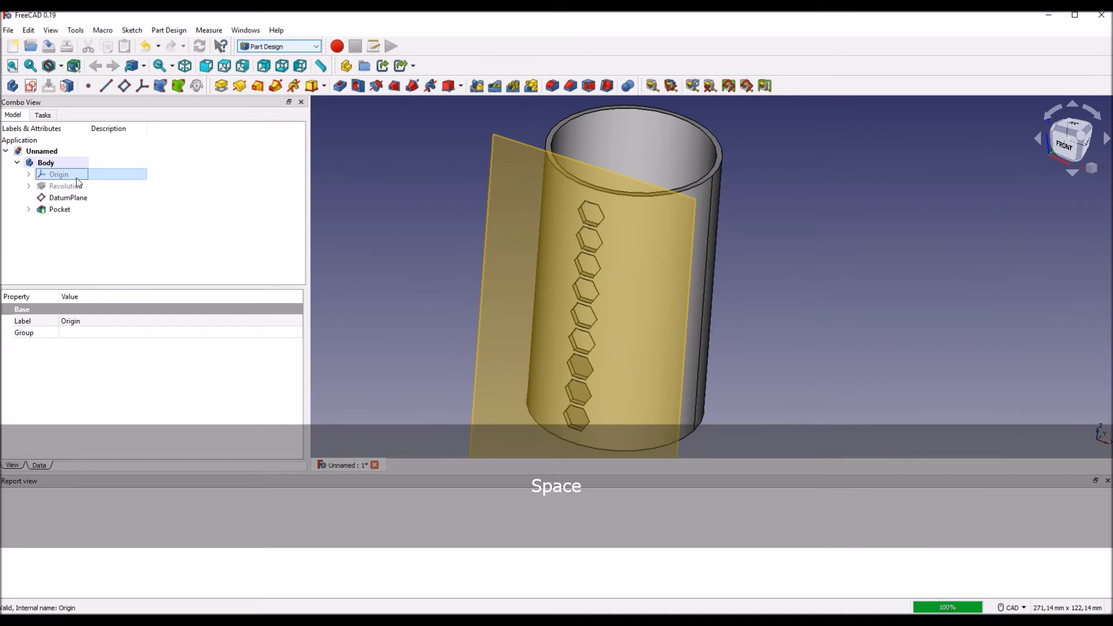
Step: Create a polar pattern of the hexagon pocket about the Base Z axis with 12 occurrences over 360°
click(64, 210)
middle_drag(399, 209, 421, 215)
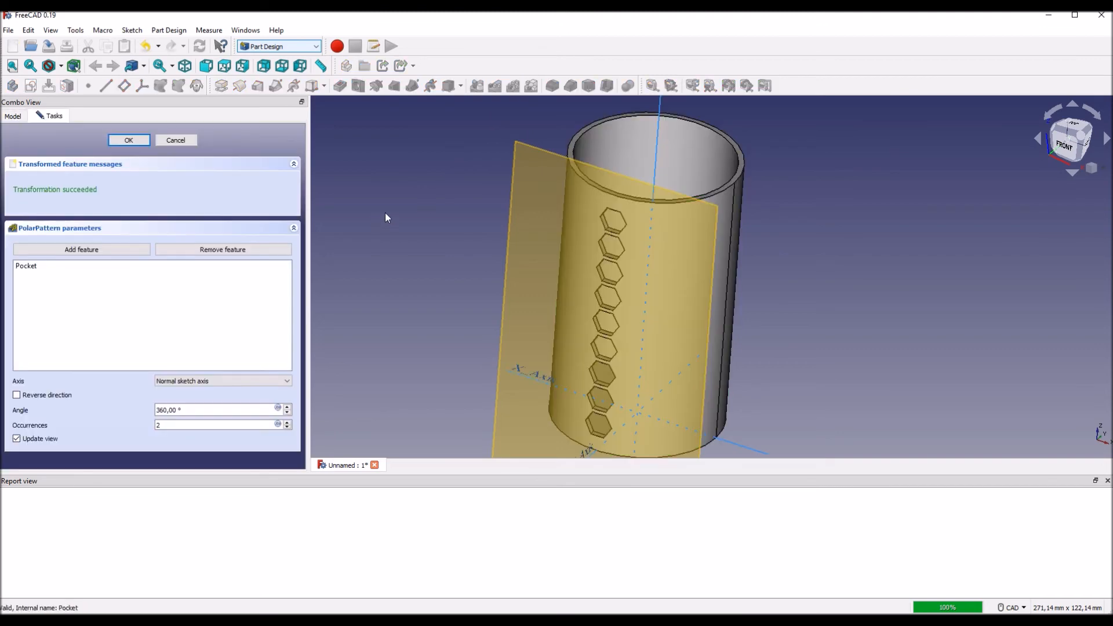
click(284, 382)
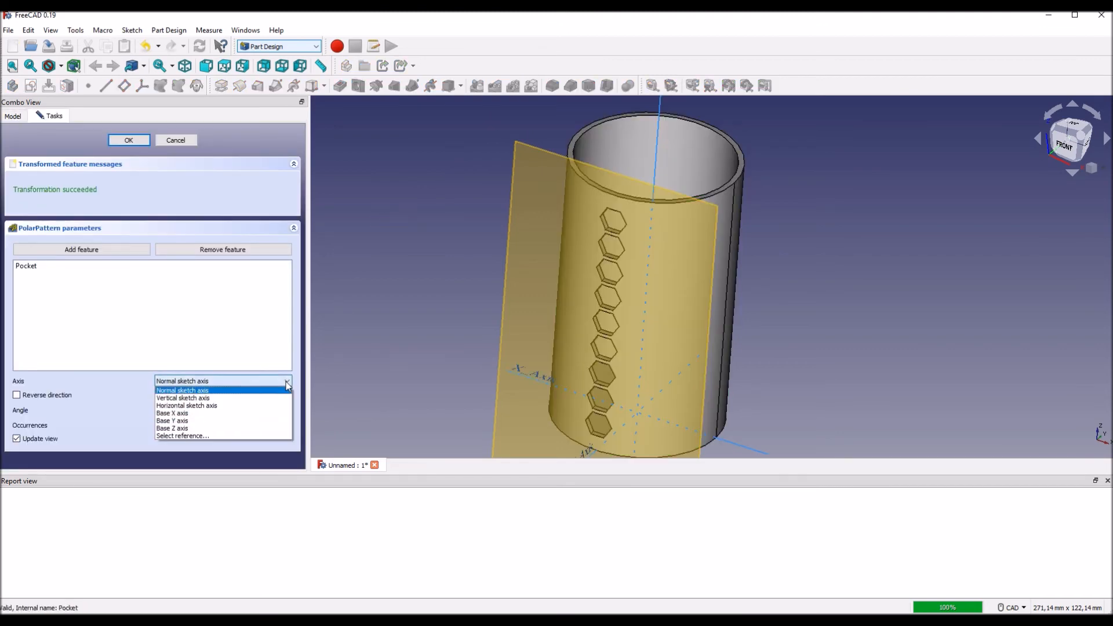
click(194, 428)
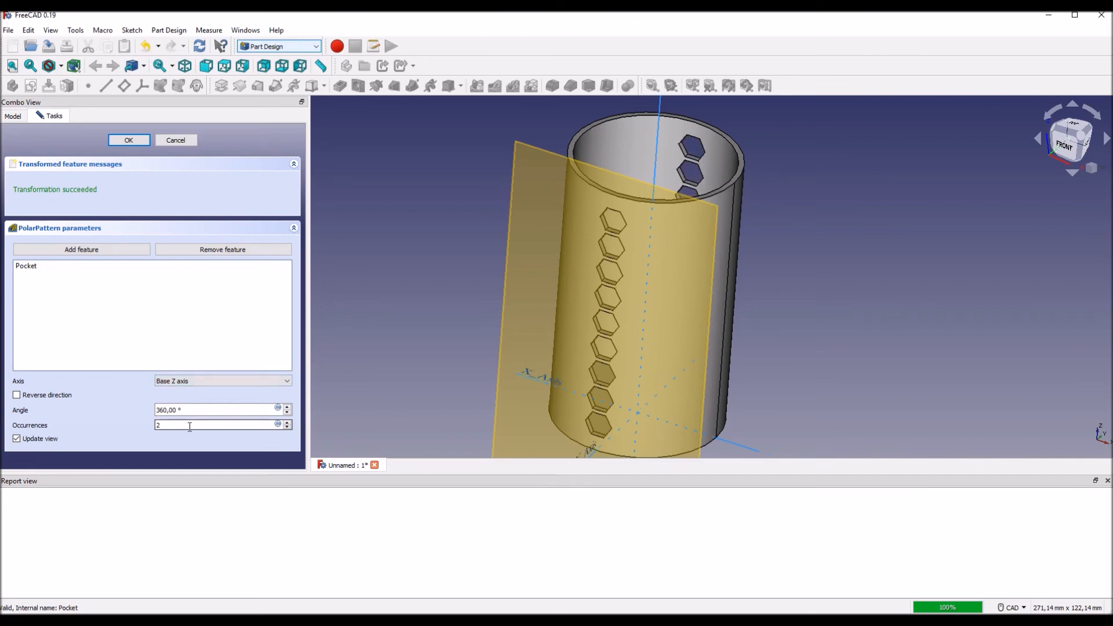
middle_drag(435, 357, 417, 354)
click(157, 426)
text(1)
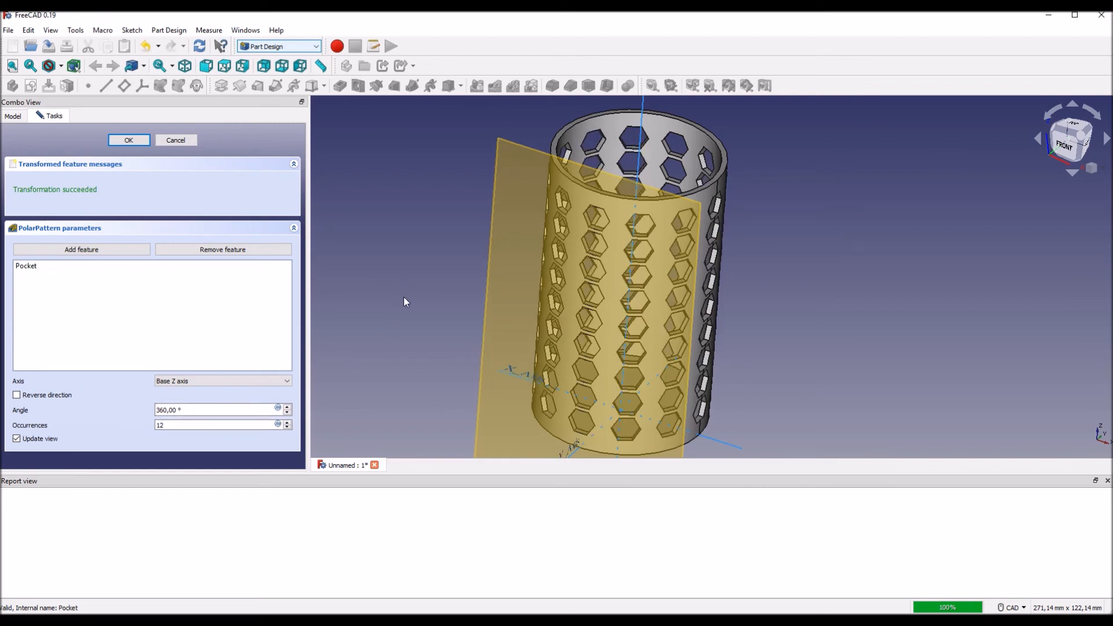
Step: Set the polar pattern's occurrences to 14 and accept the pattern
middle_drag(404, 302, 386, 287)
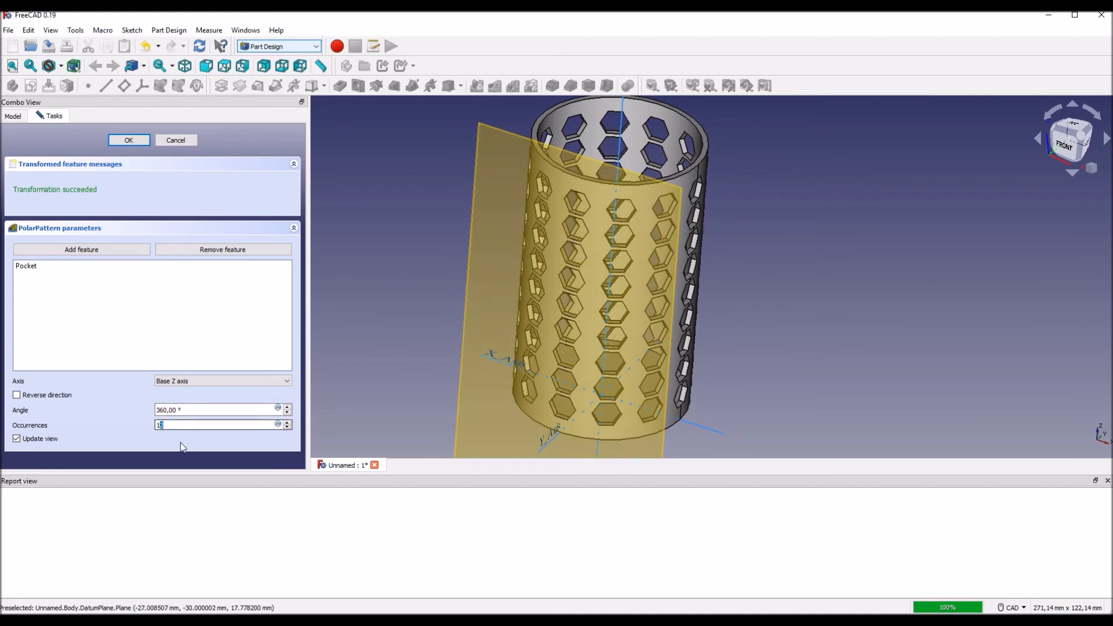
text(4)
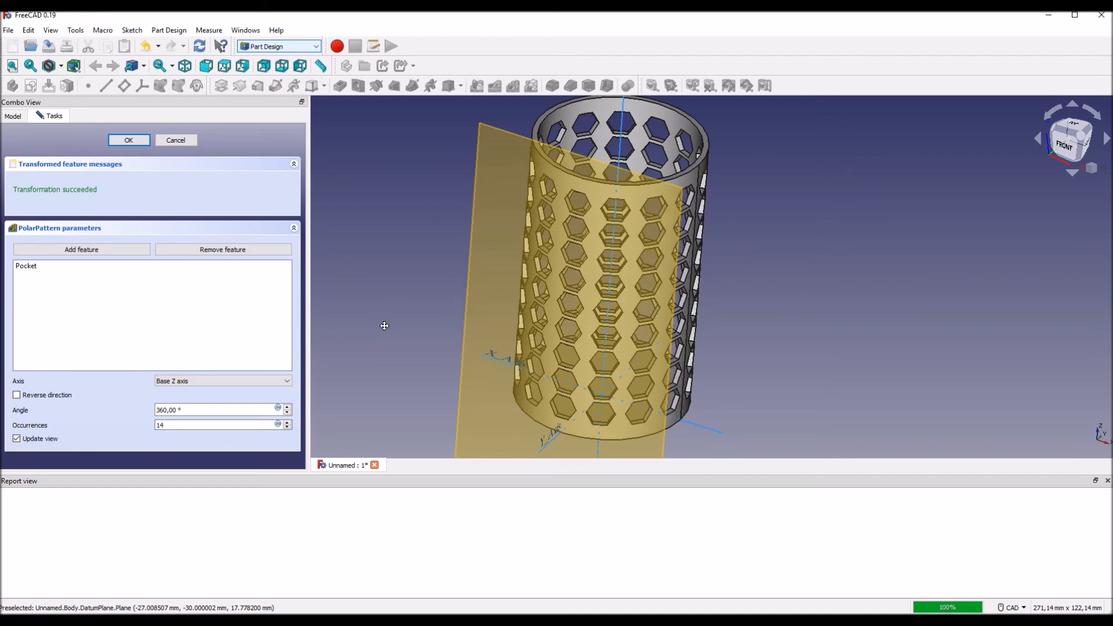
middle_drag(382, 325, 407, 337)
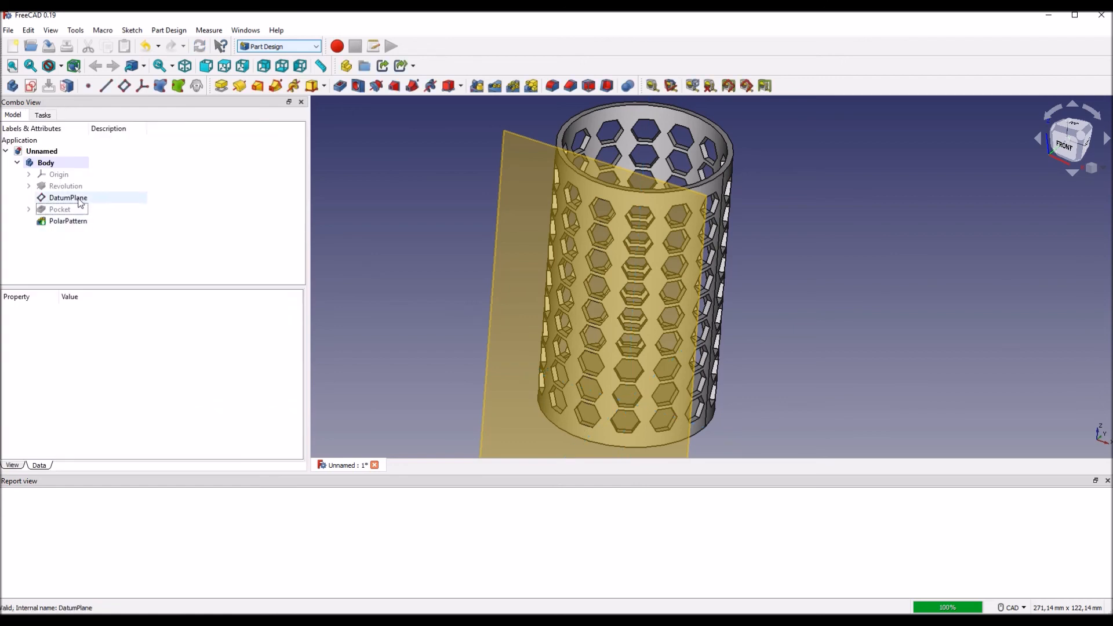
Step: Hide the datum plane in front of the patterned cup
click(80, 199)
key(space)
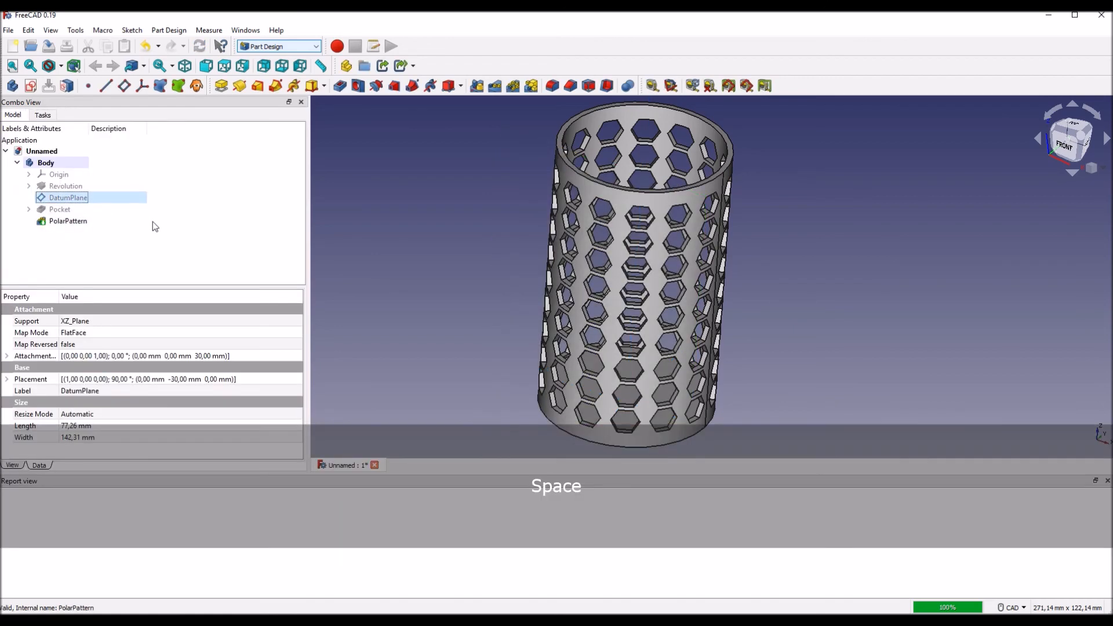
middle_drag(438, 314, 429, 266)
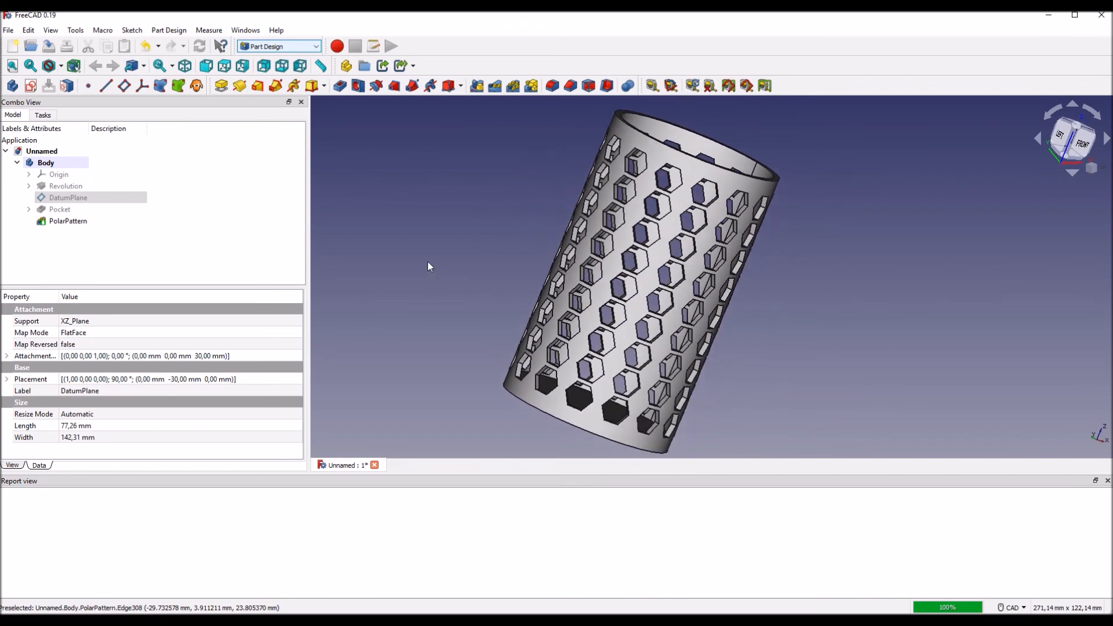
Step: Change the body's shape colour to dark grey and deselect the body
click(59, 165)
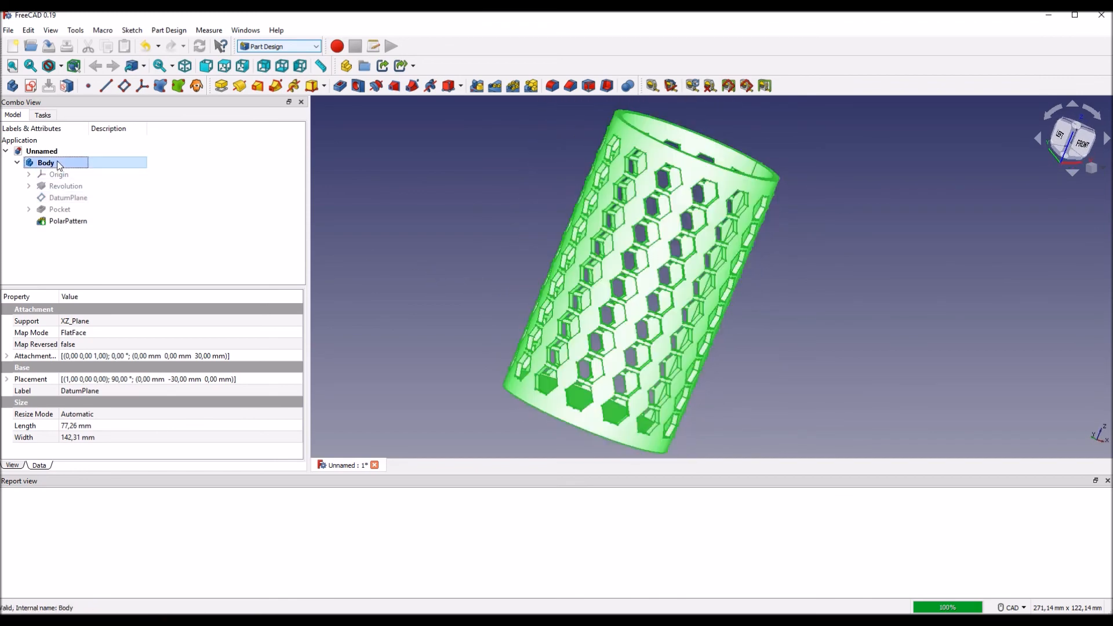
click(11, 466)
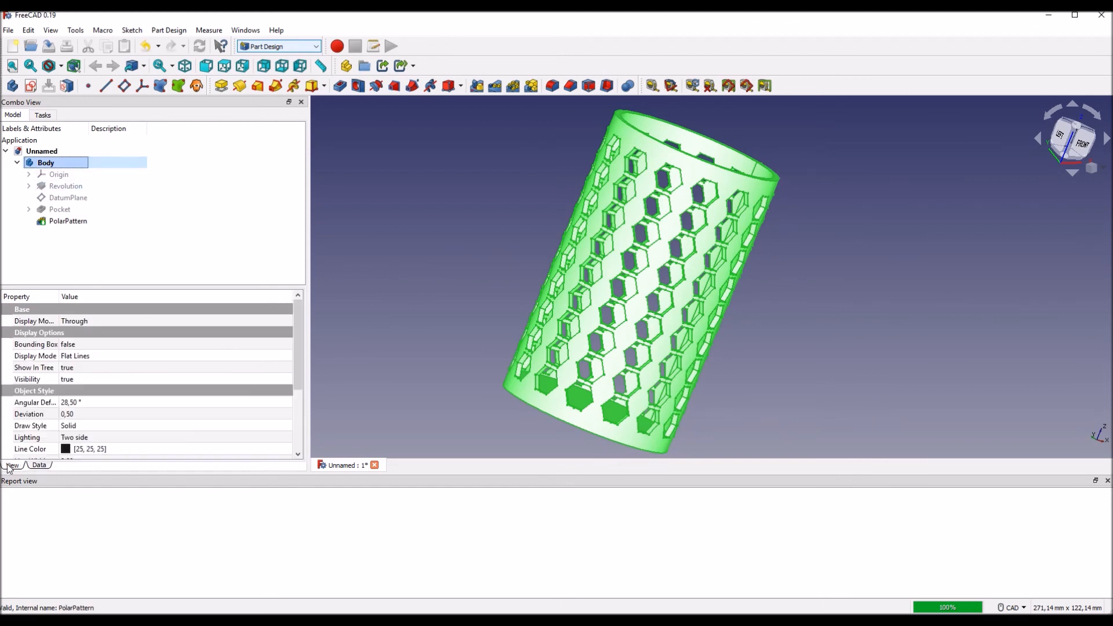
scroll(161, 425, down, 3)
click(162, 399)
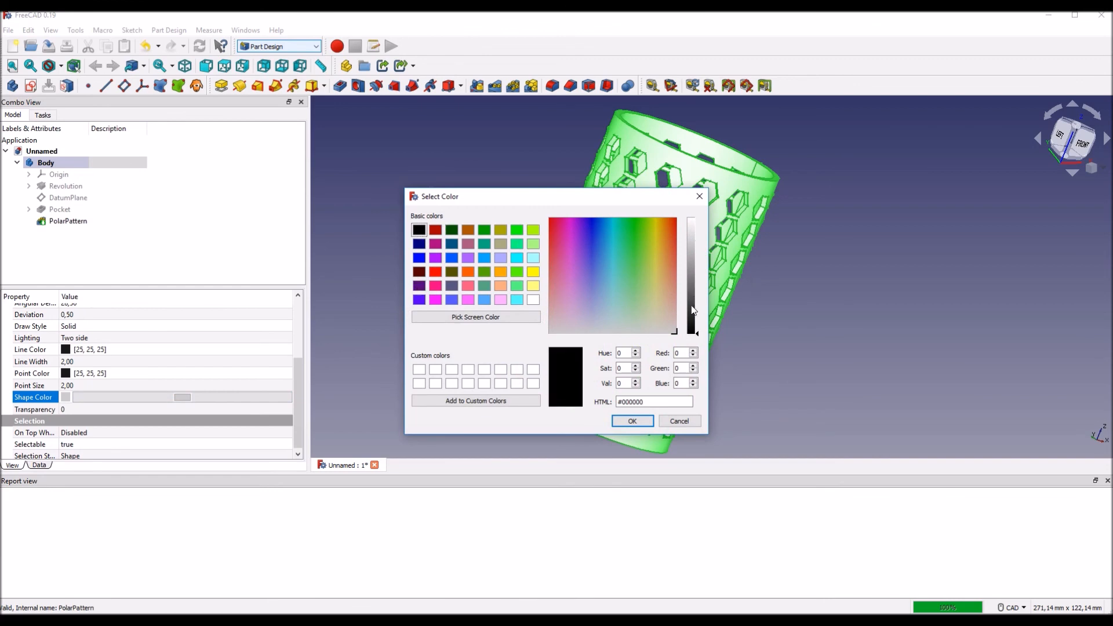
drag(698, 309, 693, 311)
click(635, 421)
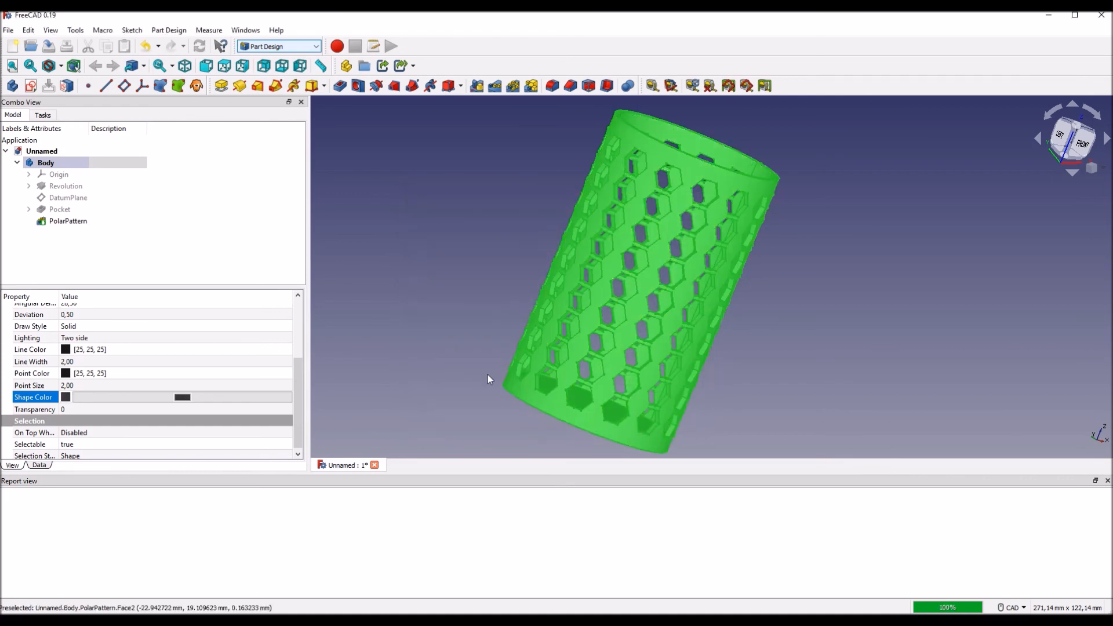
click(446, 312)
middle_drag(839, 329, 852, 348)
middle_drag(782, 371, 876, 313)
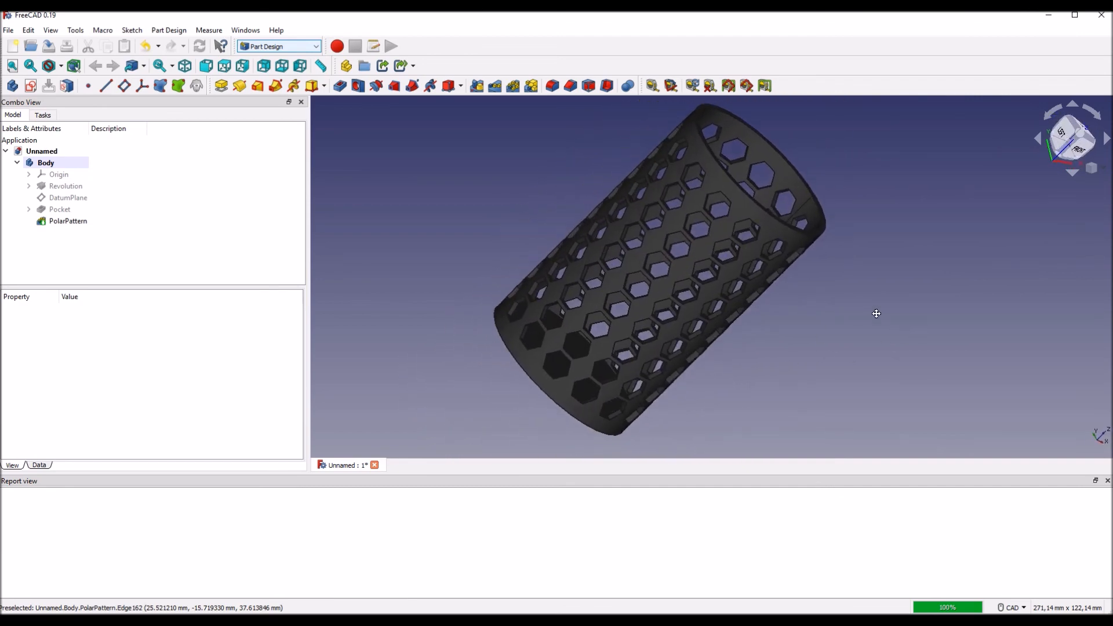
mouse_move(817, 339)
middle_down()
mouse_move(862, 320)
mouse_move(864, 342)
mouse_move(877, 338)
mouse_move(808, 337)
middle_up()
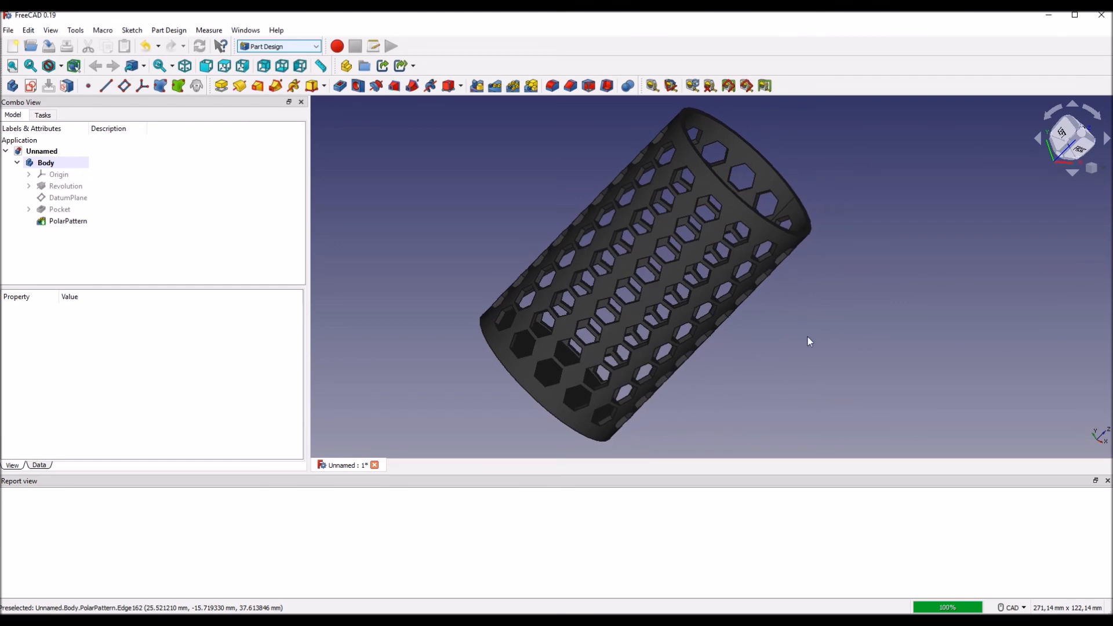